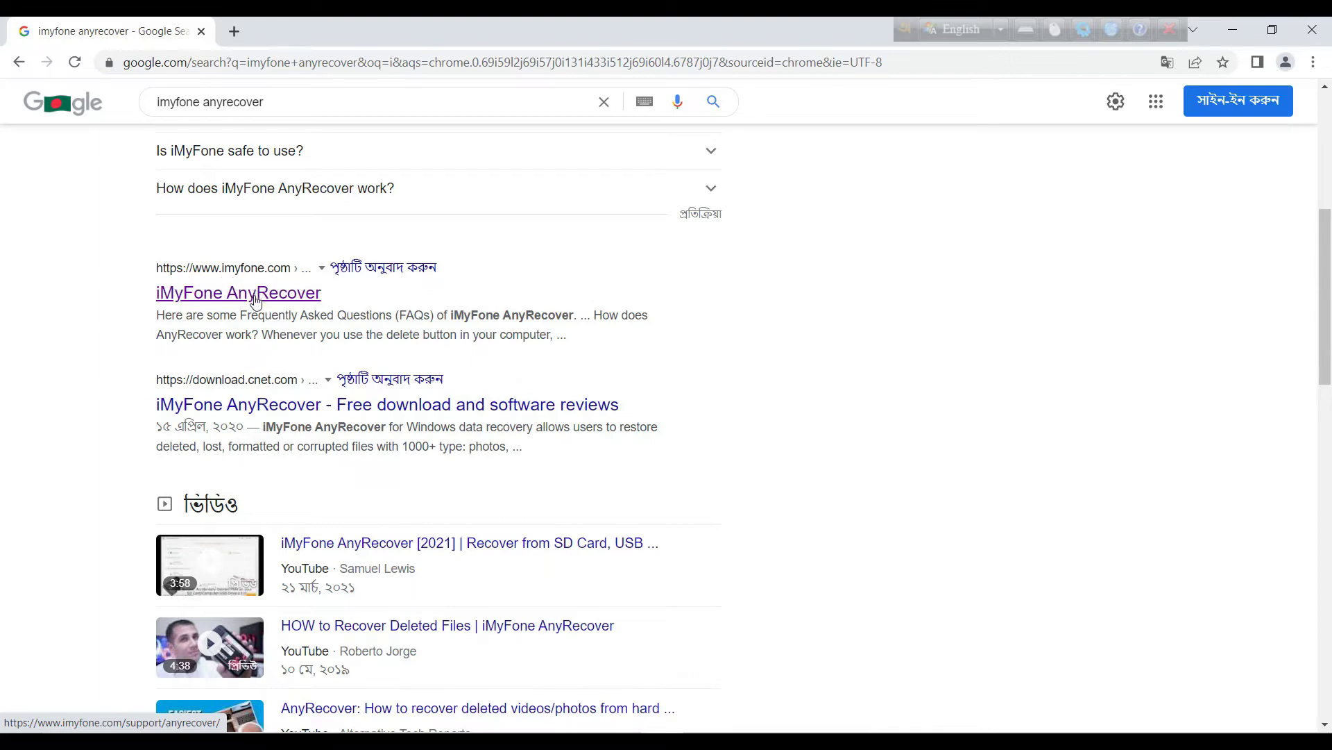
Step: Download the Windows installer of iMyFone AnyRecover from its support page and close the browser
{"action": "left_click", "coordinate": [243, 300]}
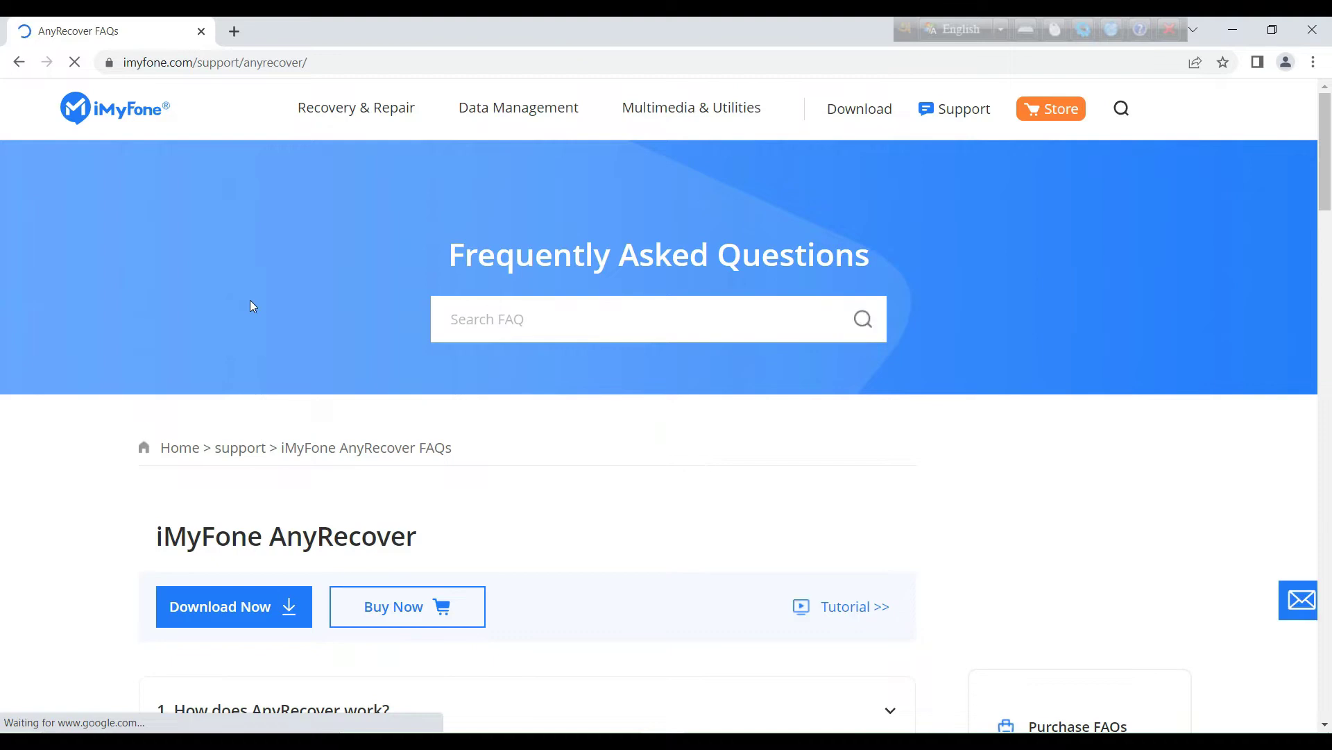
{"action": "scroll", "coordinate": [297, 337], "scroll_direction": "down", "scroll_amount": 2}
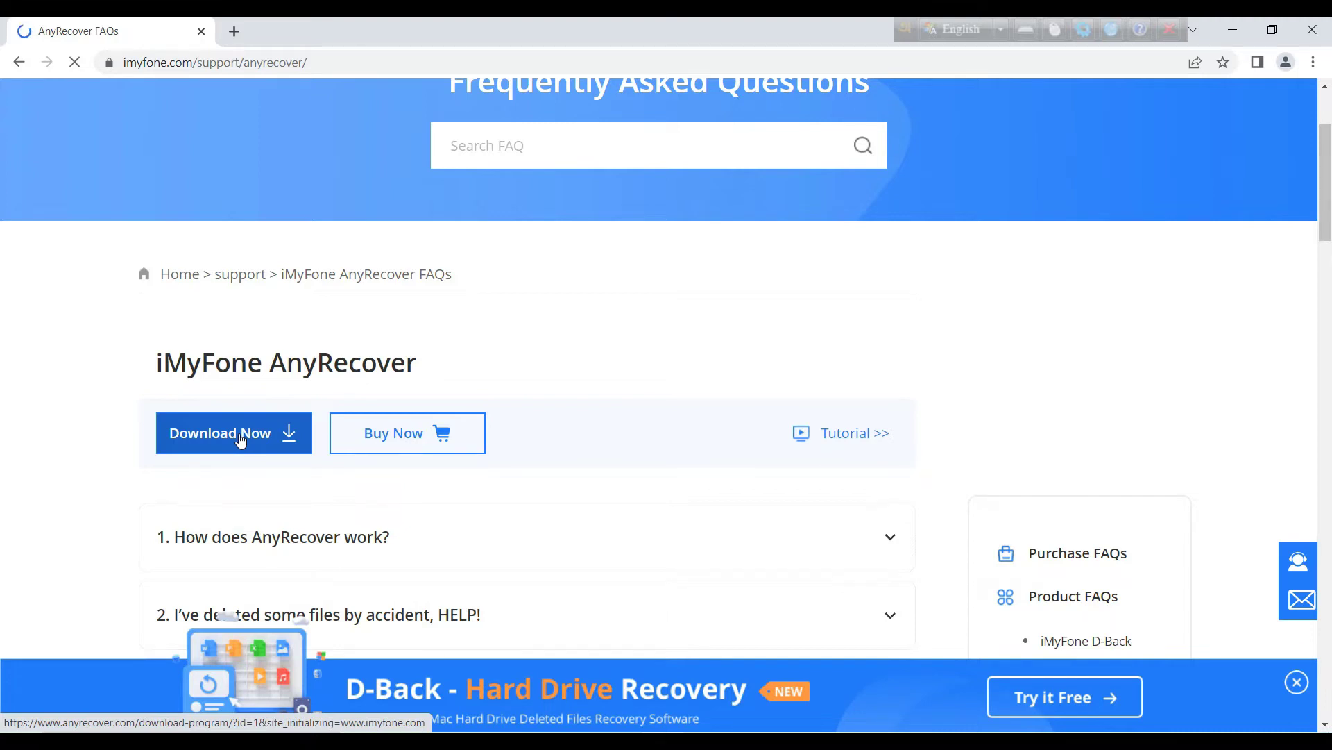
{"action": "left_click", "coordinate": [240, 437]}
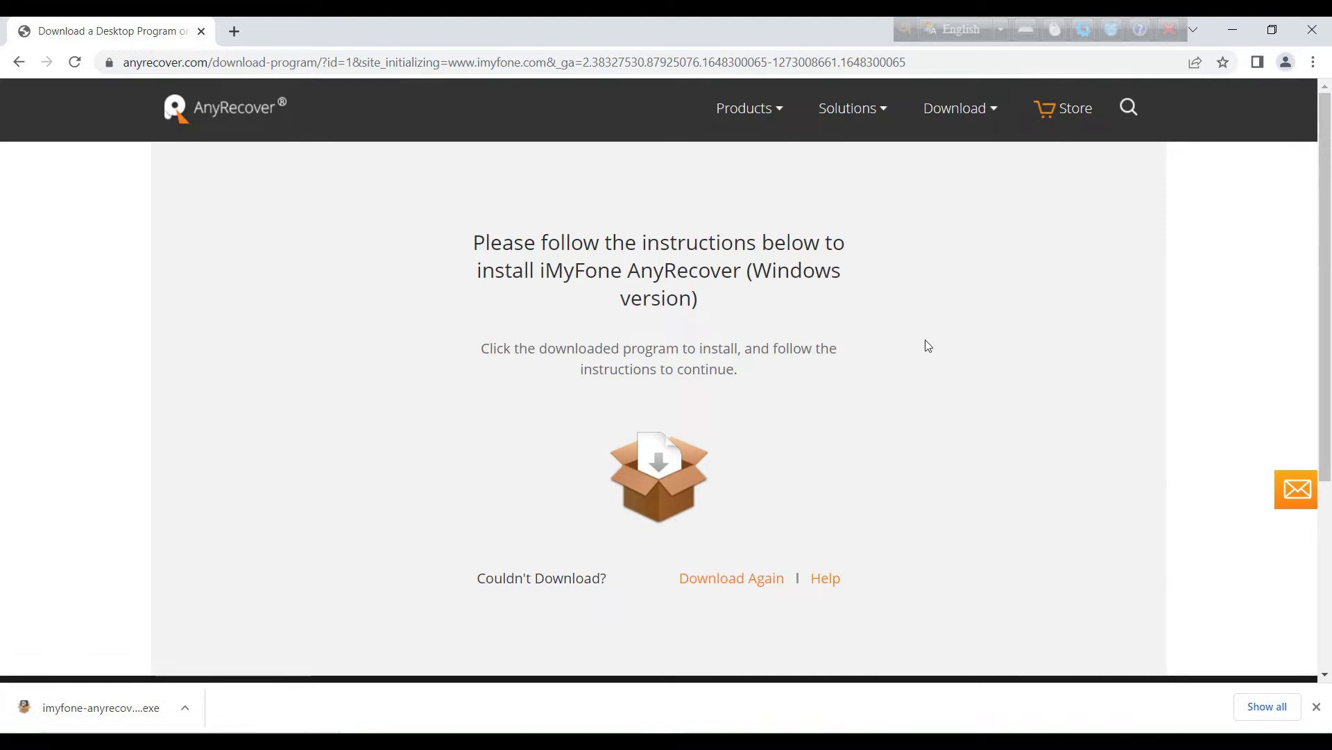
{"action": "left_click", "coordinate": [1327, 35]}
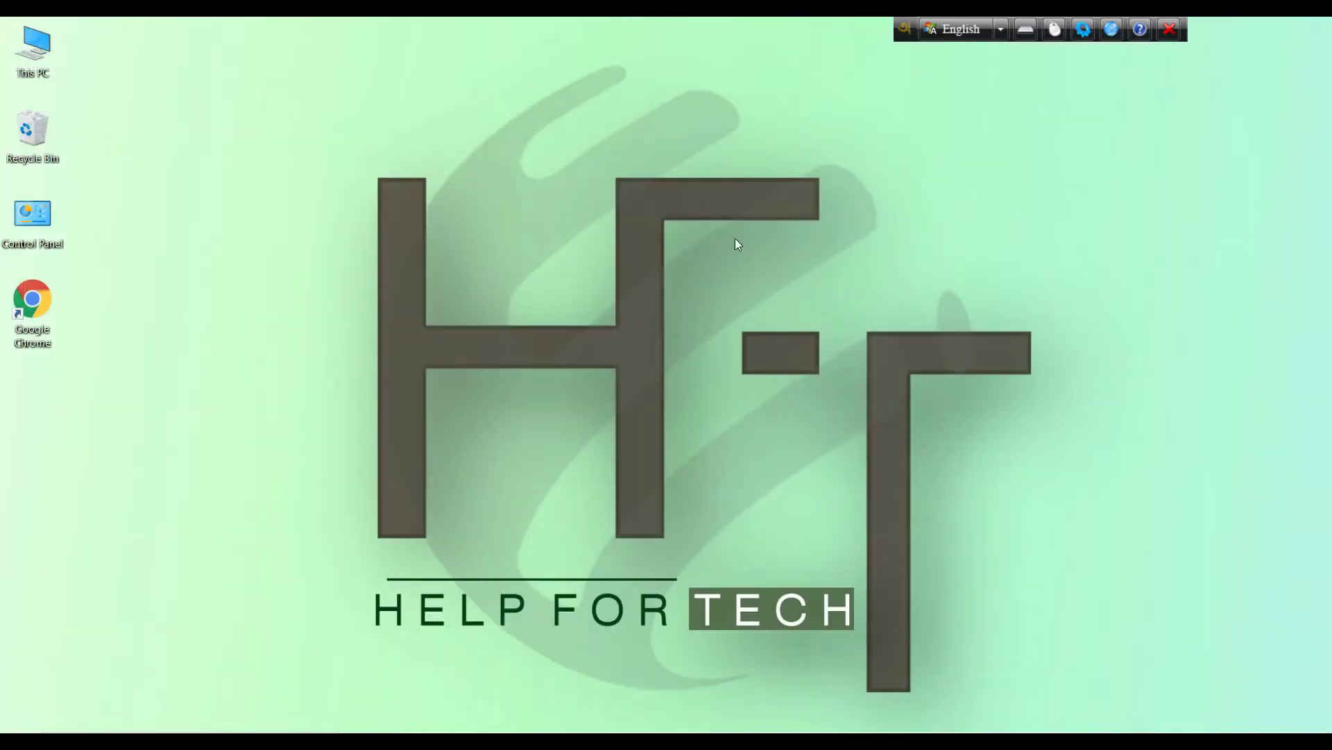
Step: Run imyfone-anyrecover_setup from the Downloads folder and start installing AnyRecover
{"action": "right_click", "coordinate": [662, 205]}
{"action": "left_click", "coordinate": [722, 256]}
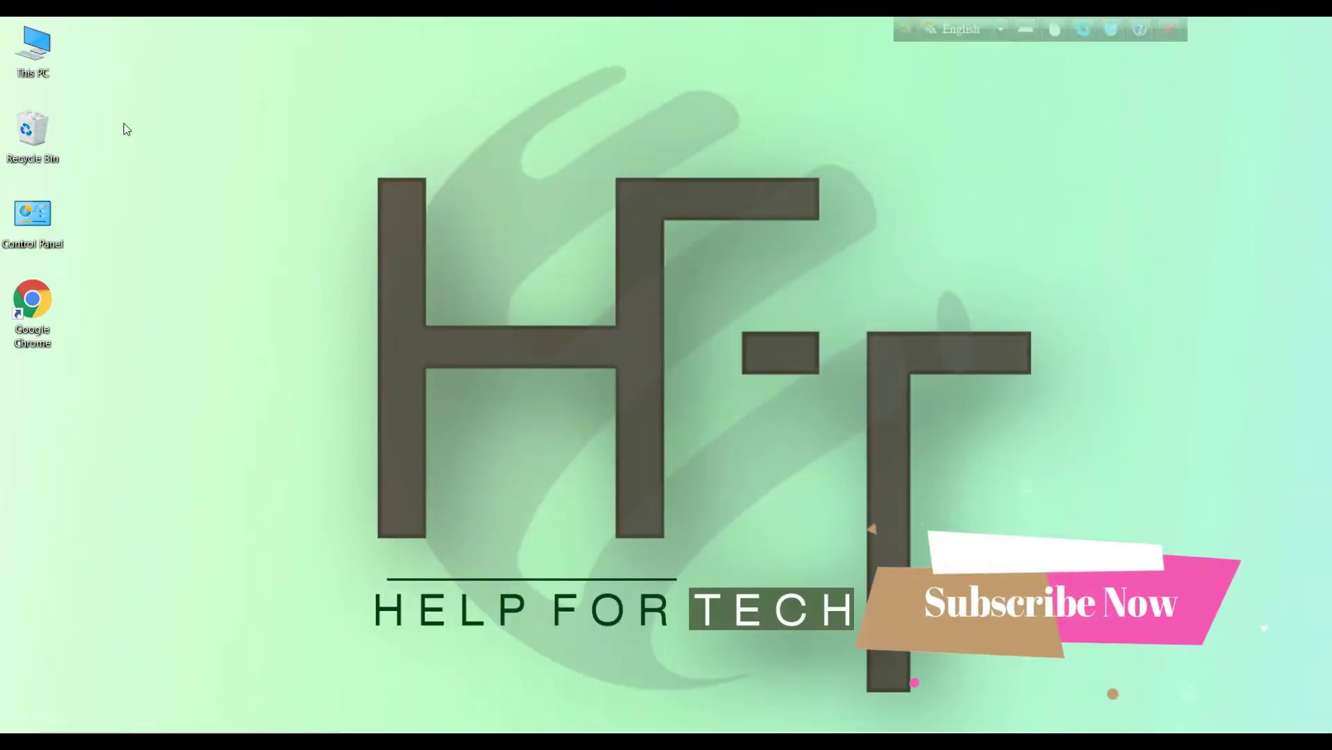
{"action": "double_click", "coordinate": [59, 69]}
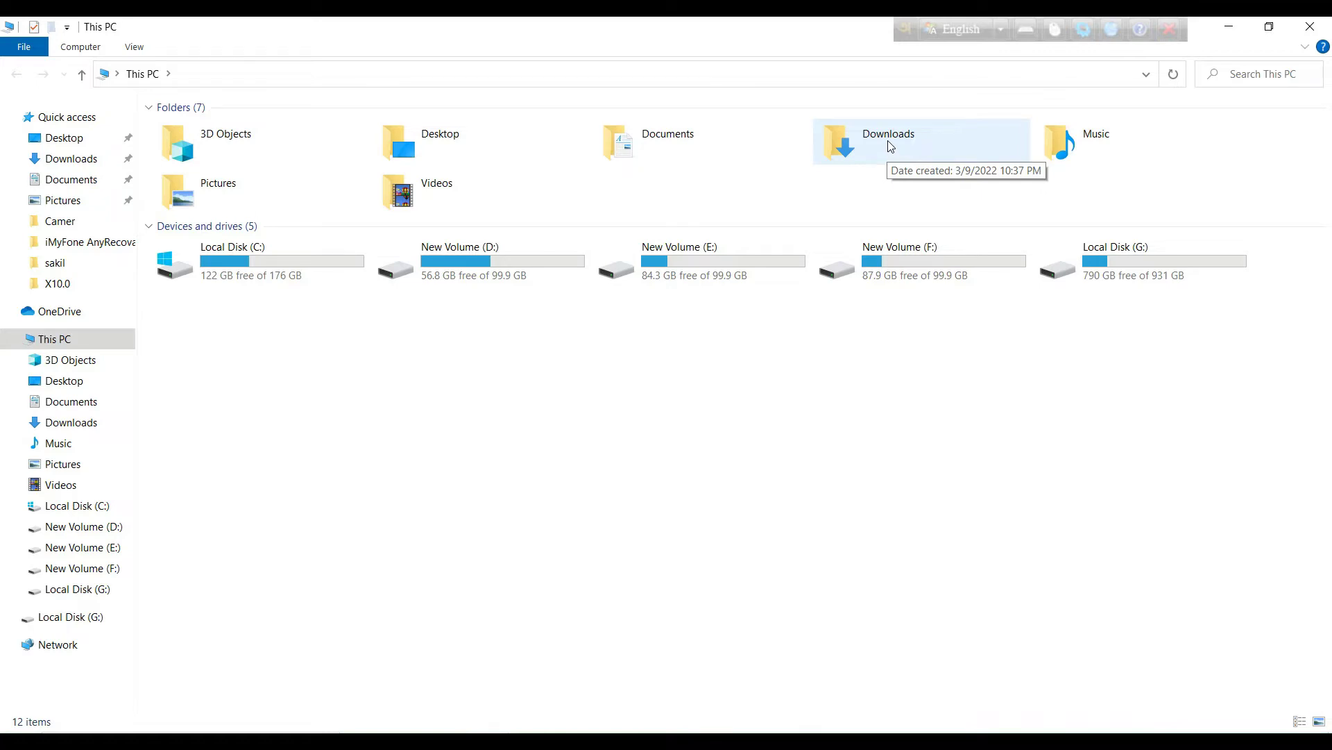
{"action": "double_click", "coordinate": [889, 140]}
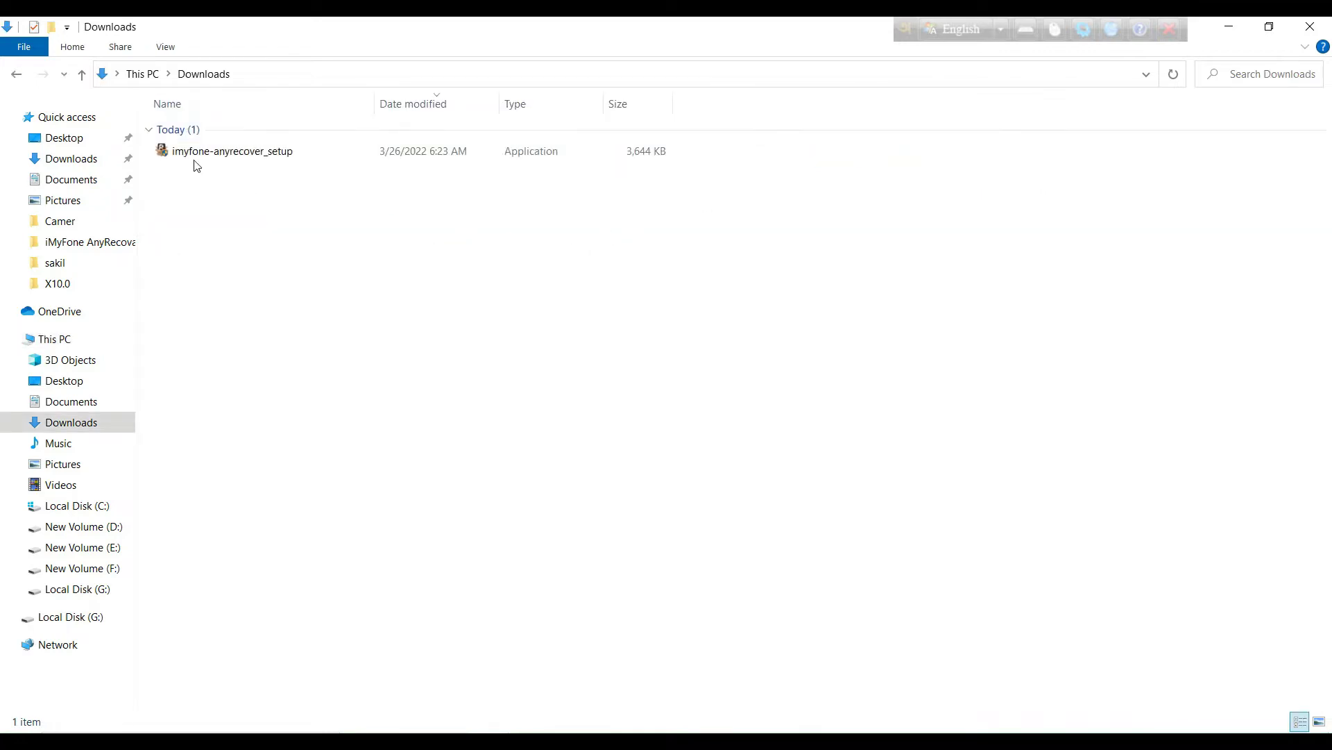
{"action": "double_click", "coordinate": [252, 151]}
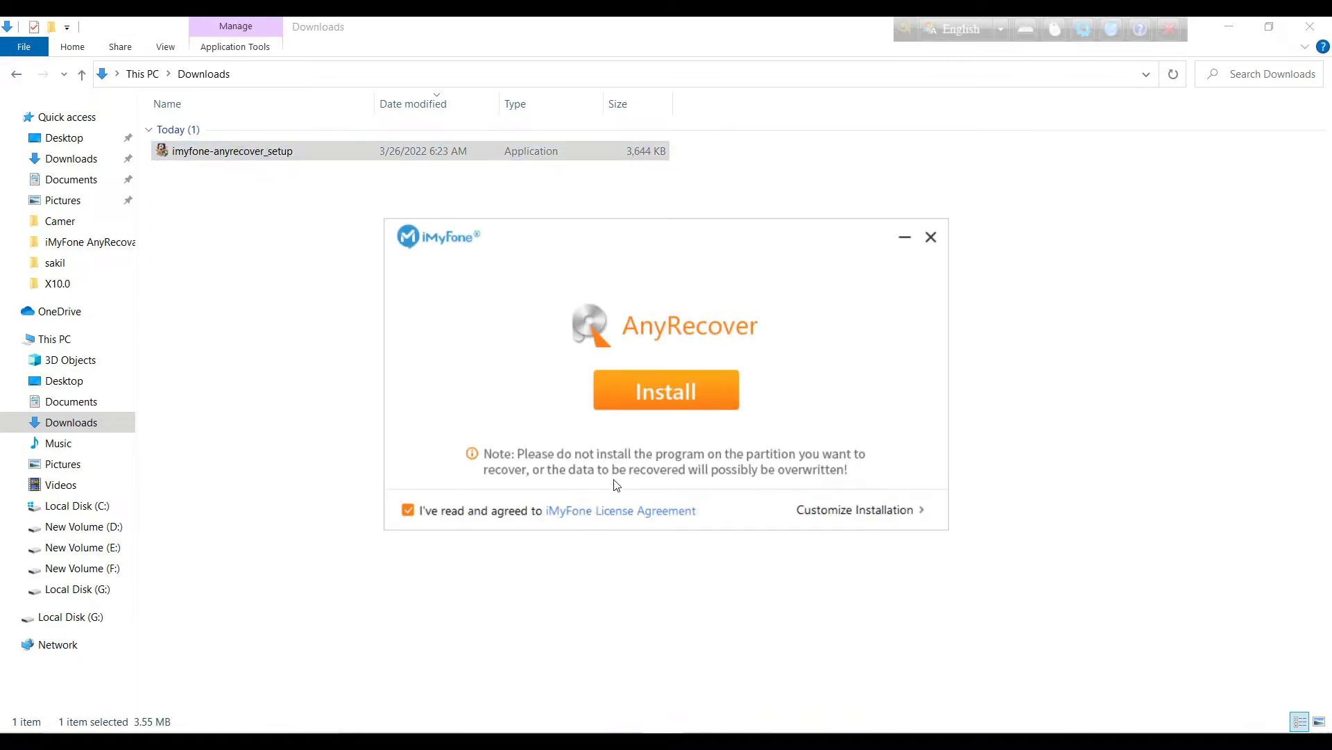
{"action": "left_click", "coordinate": [674, 403]}
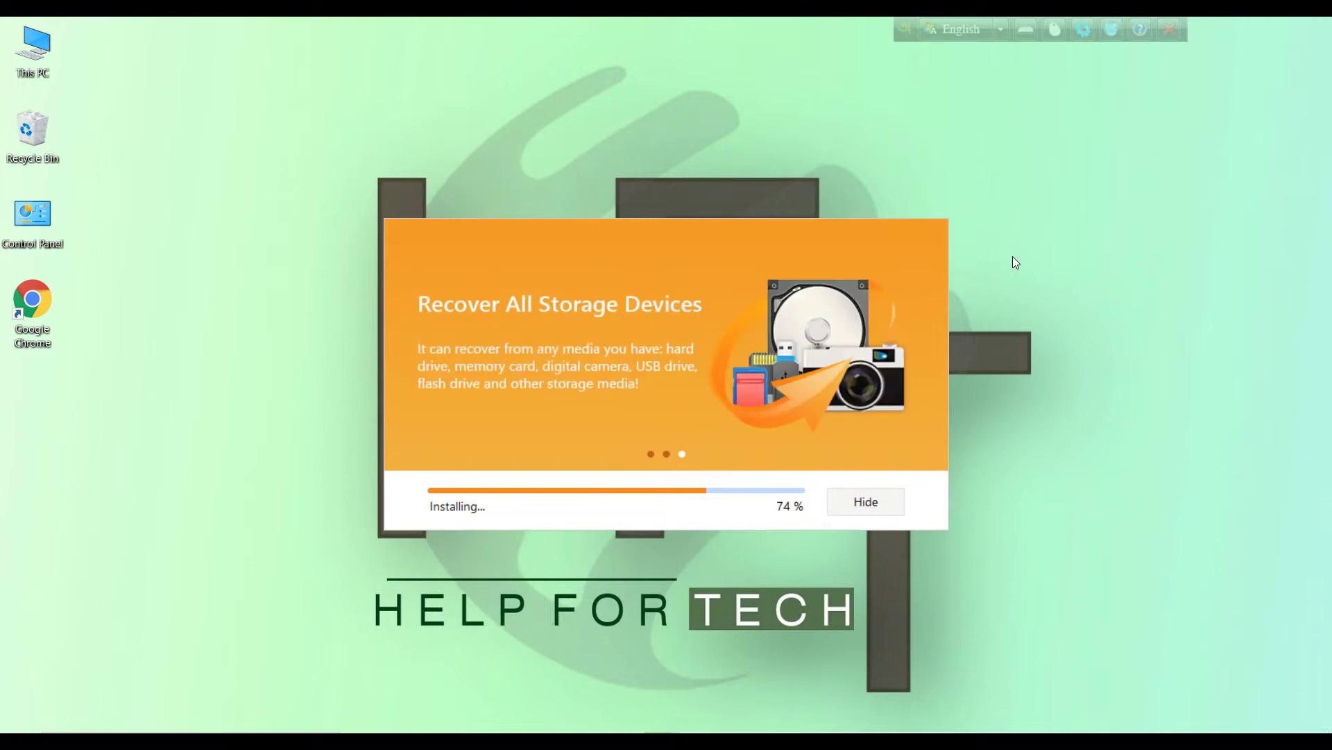
Step: Close the installation thank-you web page and start AnyRecover from the finished installer
{"action": "left_click_drag", "start_coordinate": [596, 241], "coordinate": [517, 258]}
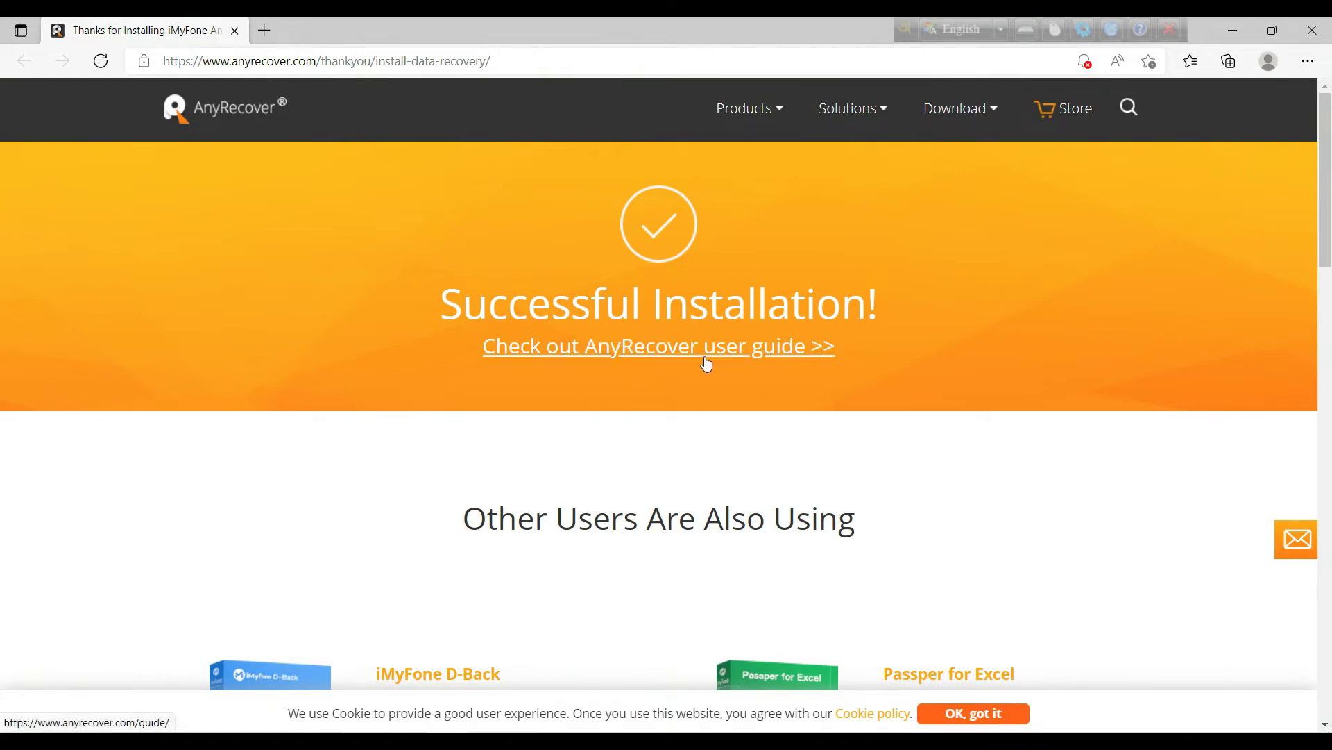
{"action": "left_click", "coordinate": [1312, 30]}
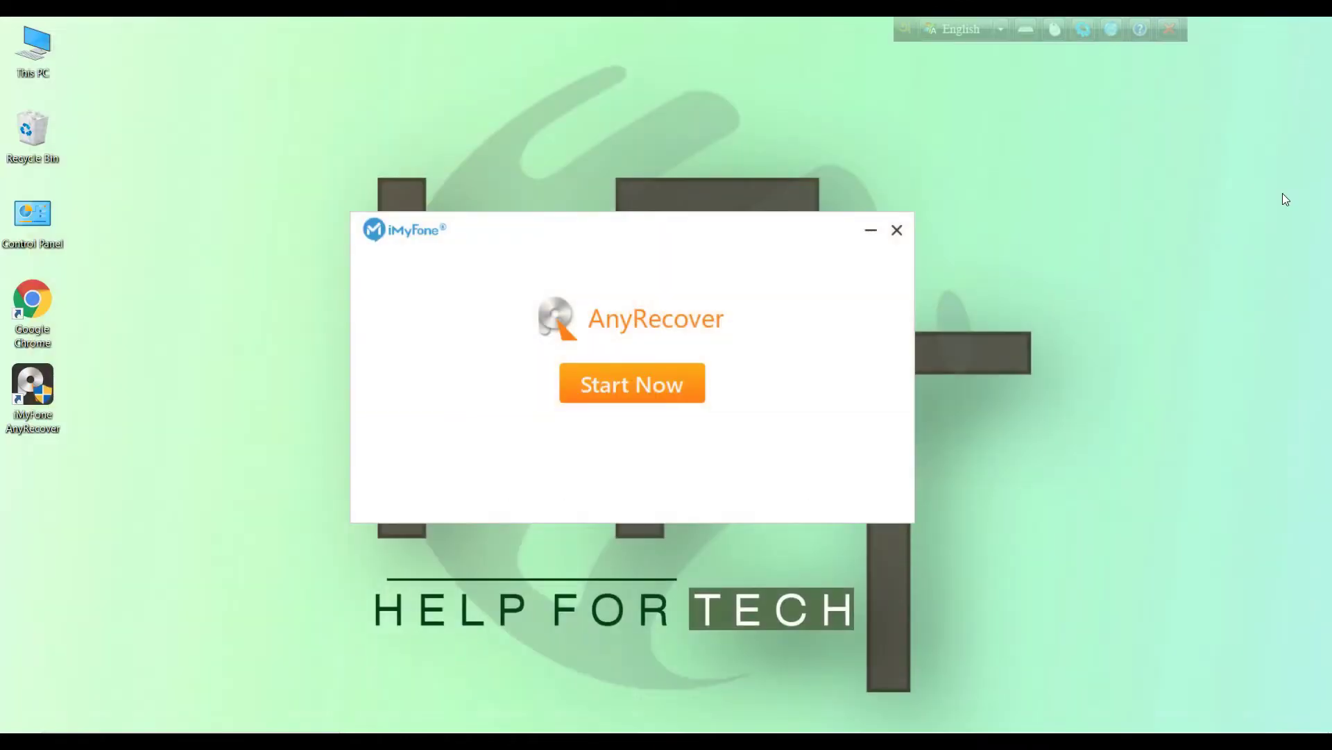
{"action": "left_click", "coordinate": [631, 398]}
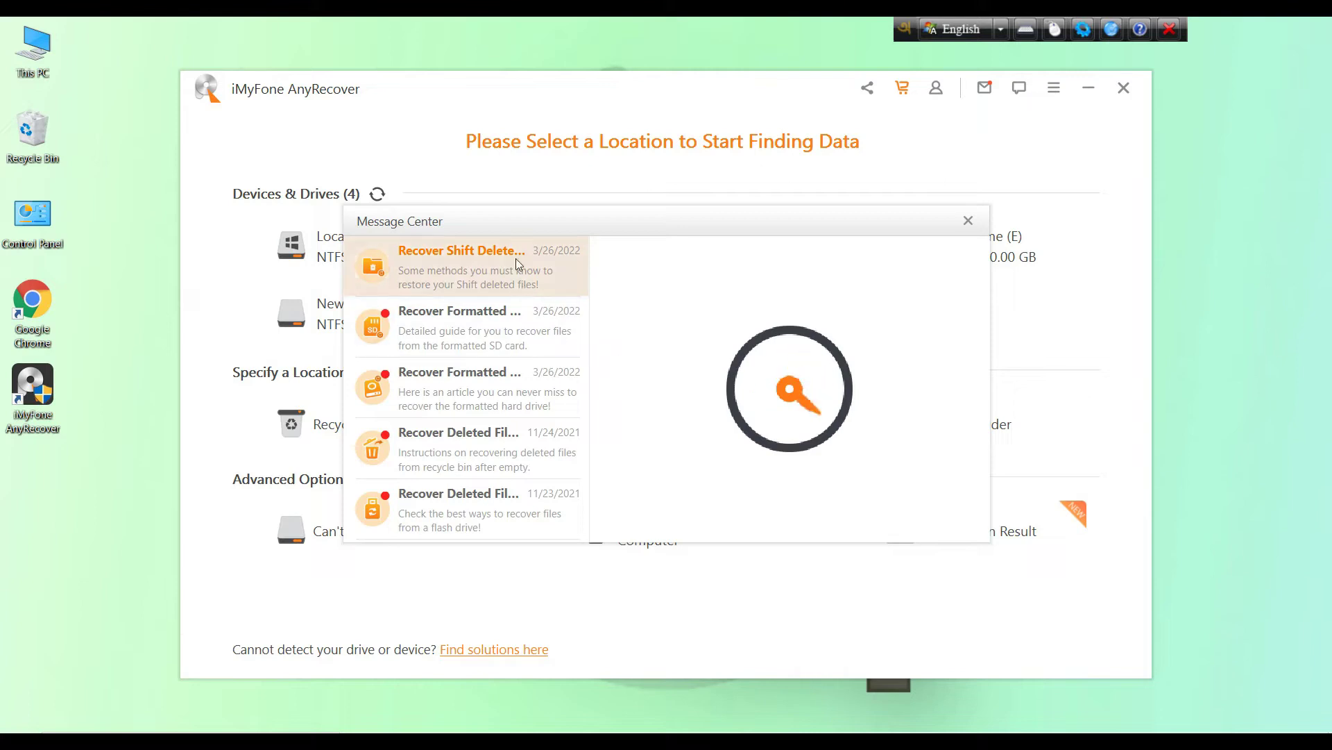
Step: Look through the recovery articles in the Message Center, including the flash drive one, and close it
{"action": "left_click_drag", "start_coordinate": [552, 233], "coordinate": [484, 228]}
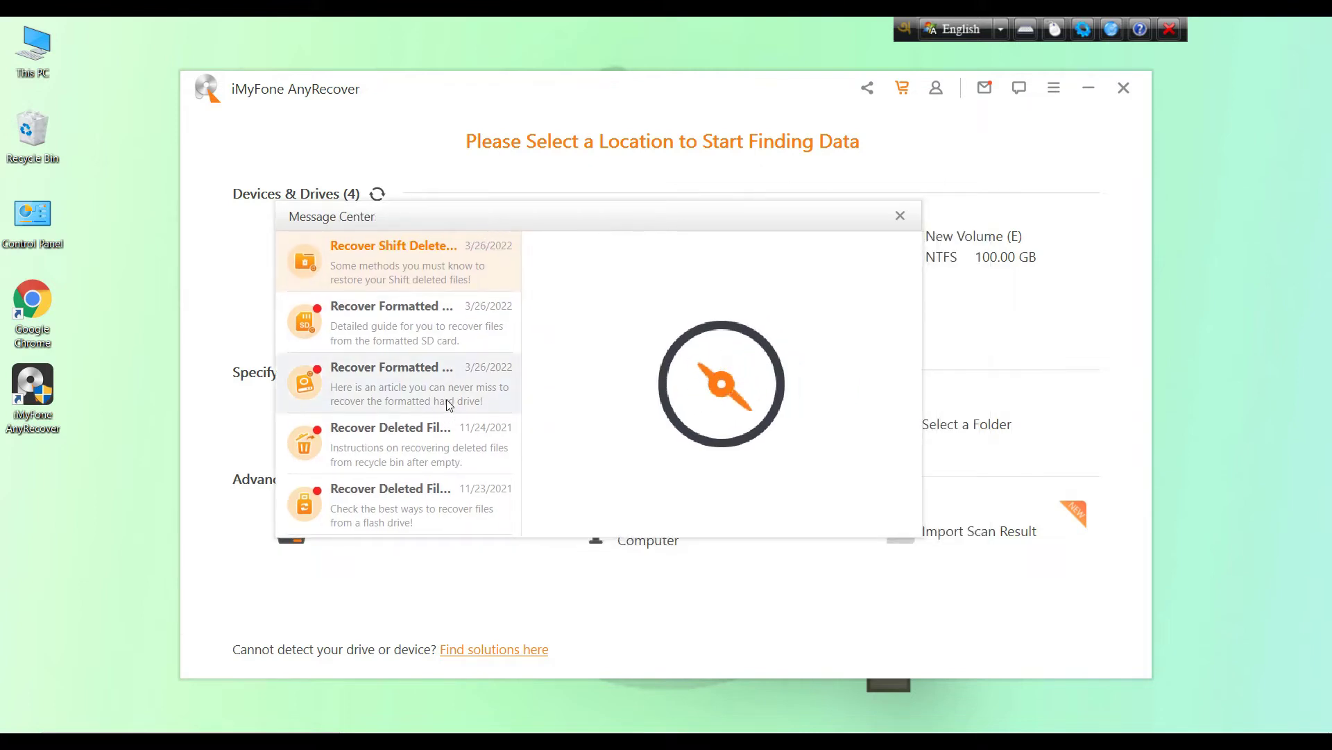
{"action": "left_click", "coordinate": [393, 318]}
{"action": "left_click", "coordinate": [383, 374]}
{"action": "left_click", "coordinate": [380, 436]}
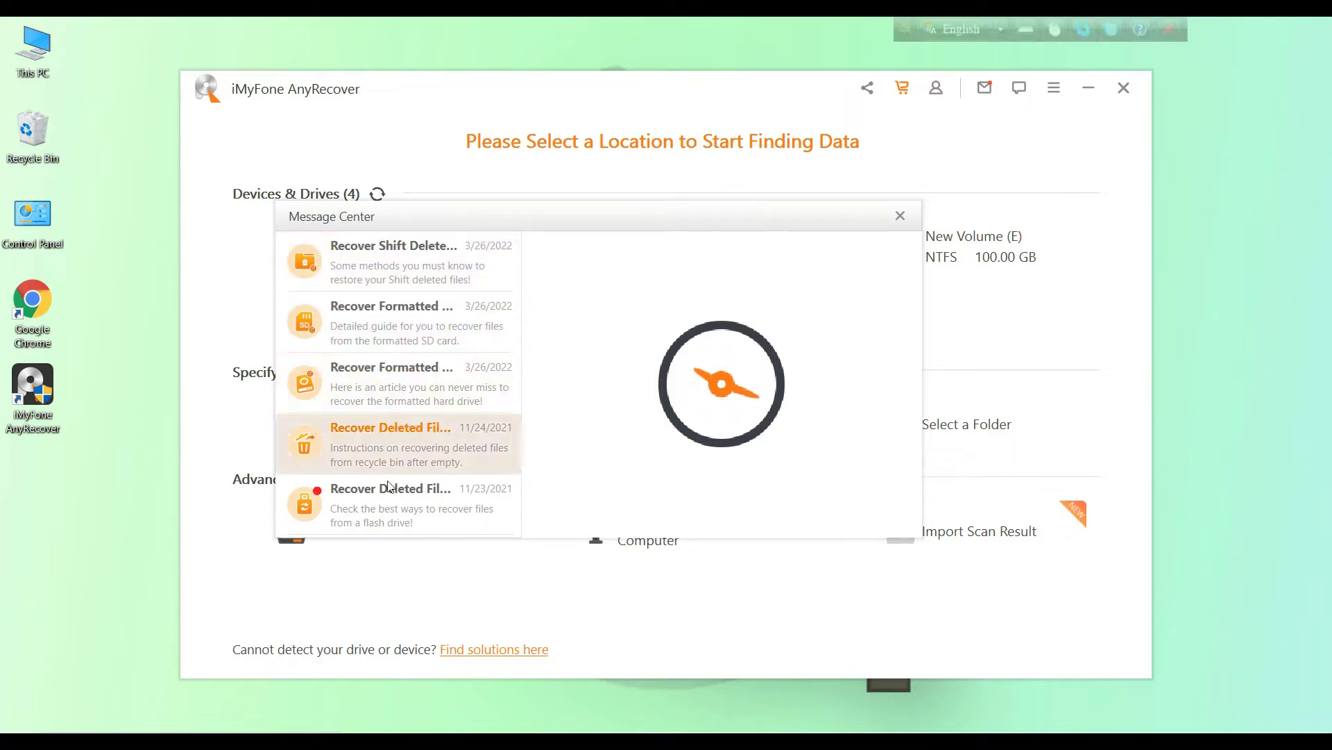
{"action": "left_click", "coordinate": [378, 497]}
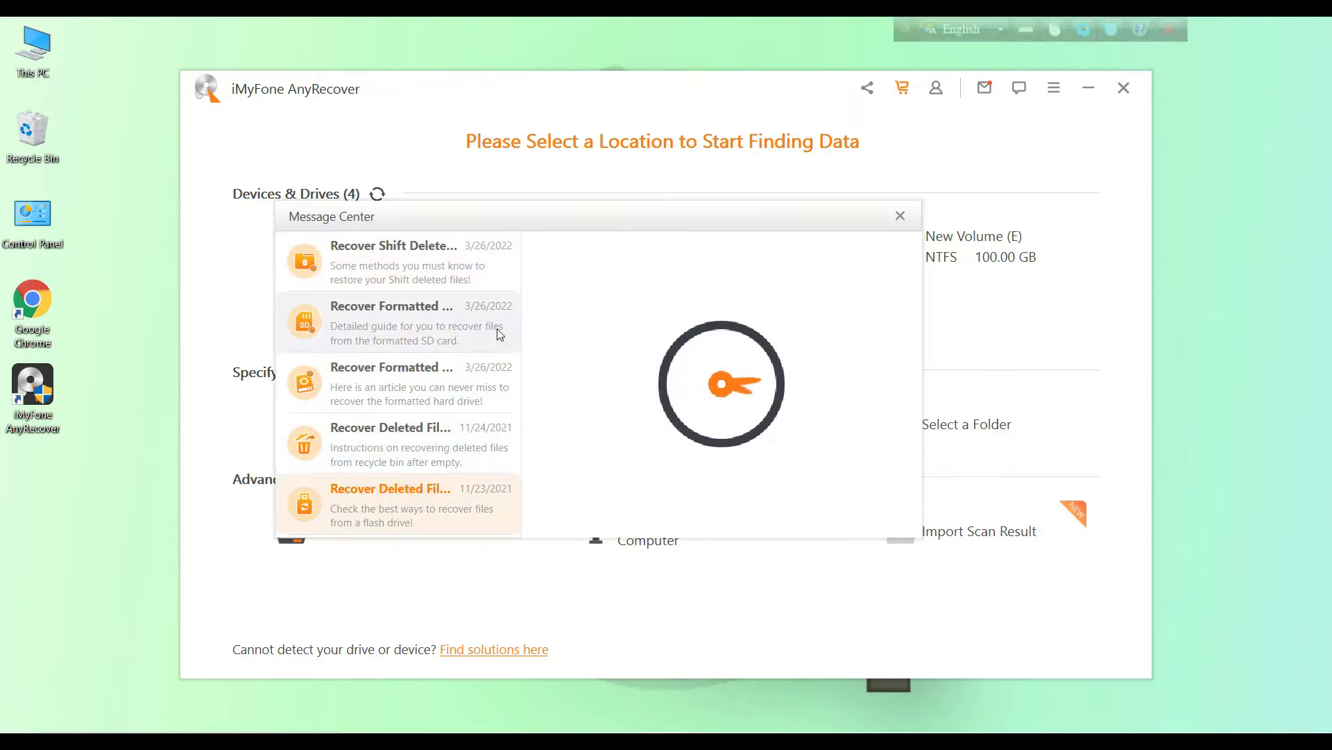
{"action": "left_click_drag", "start_coordinate": [536, 222], "coordinate": [597, 223]}
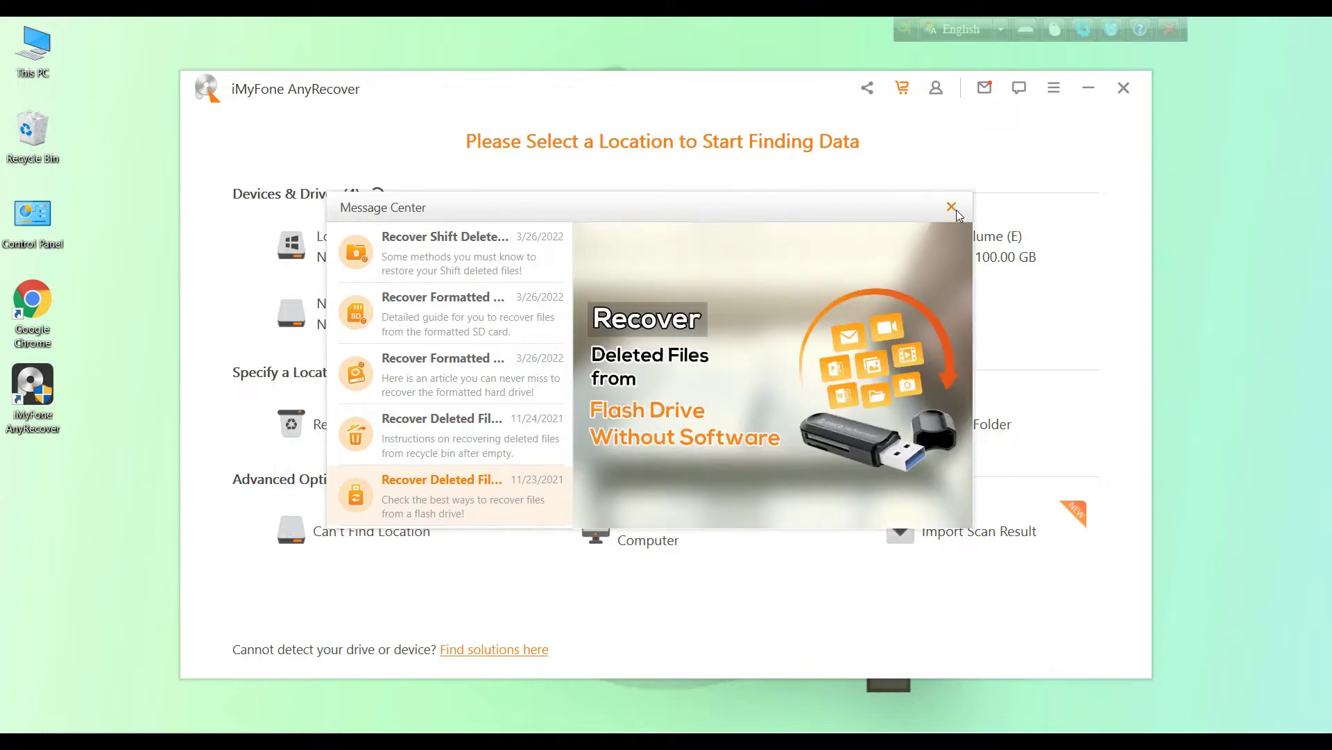
{"action": "left_click", "coordinate": [955, 207]}
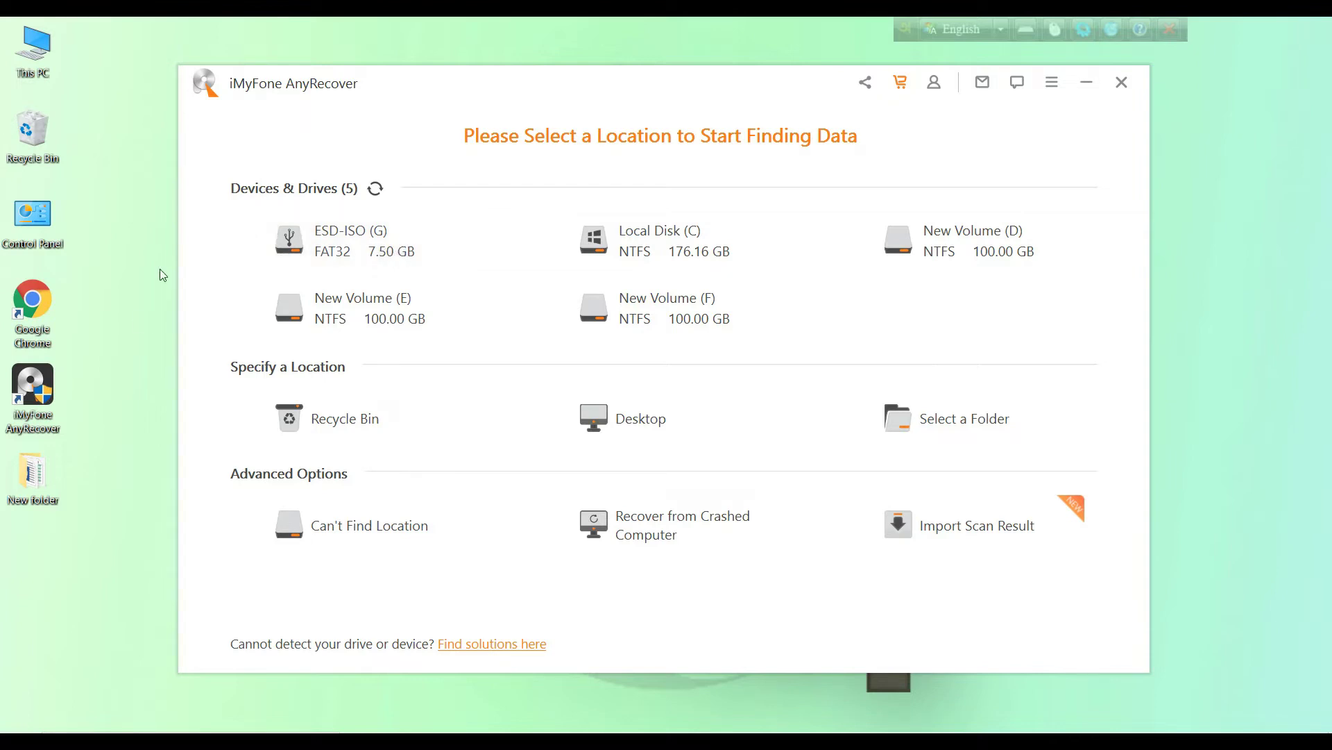
Step: Open New folder on the desktop and preview the Help For Tech Logo image and the How to Boot a Pendrive video
{"action": "double_click", "coordinate": [32, 474]}
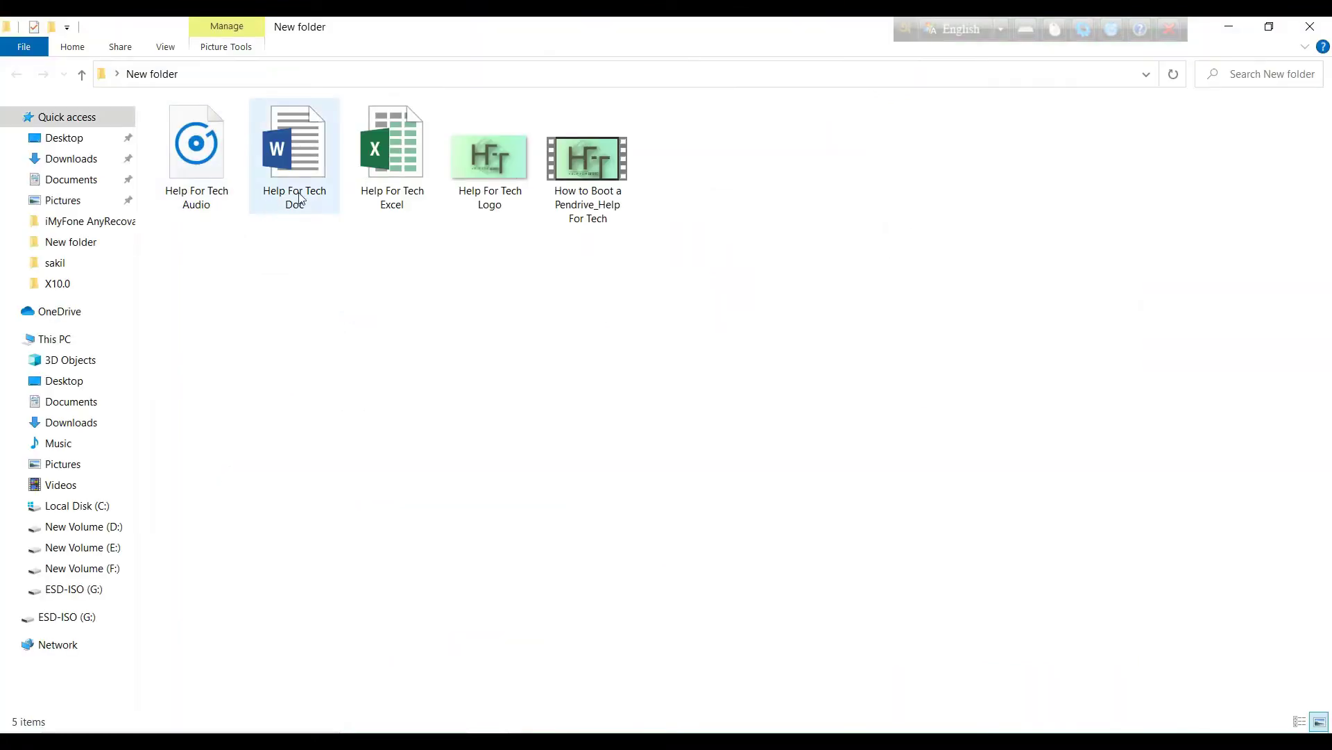
{"action": "double_click", "coordinate": [484, 179]}
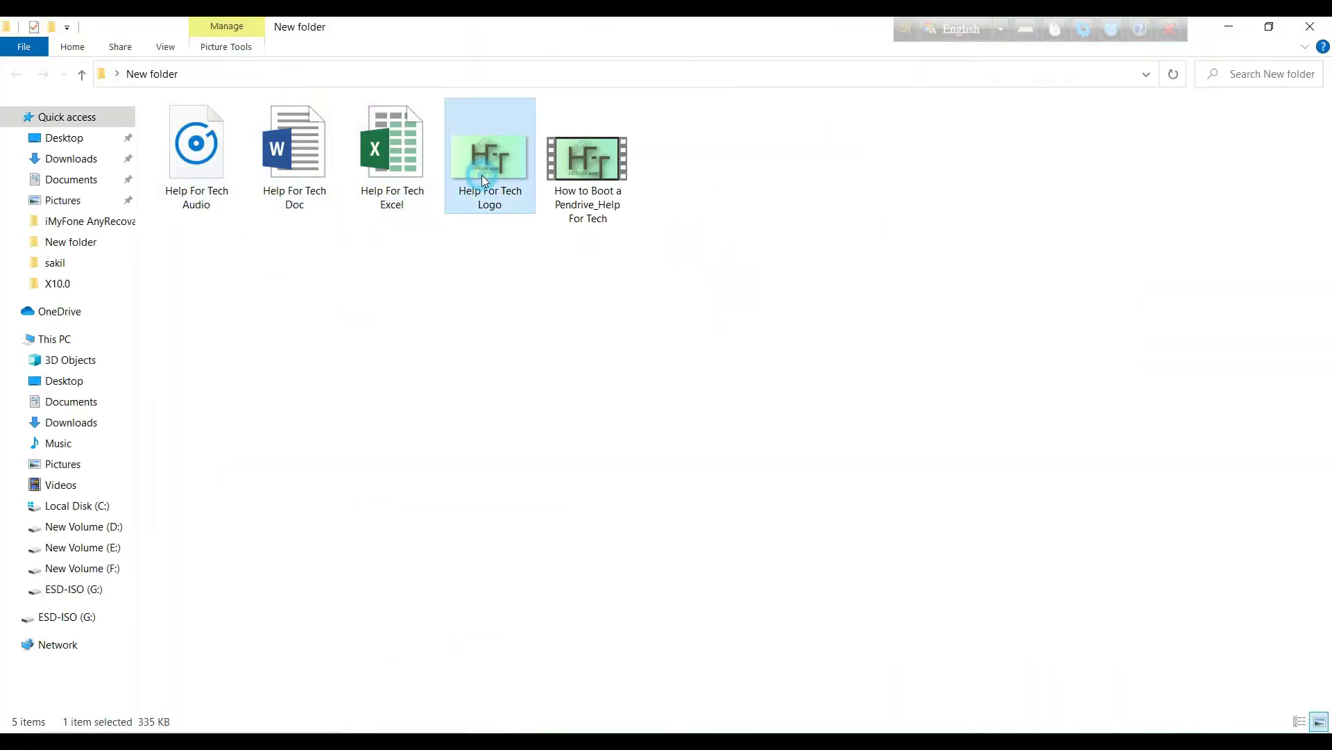
{"action": "double_click", "coordinate": [591, 201]}
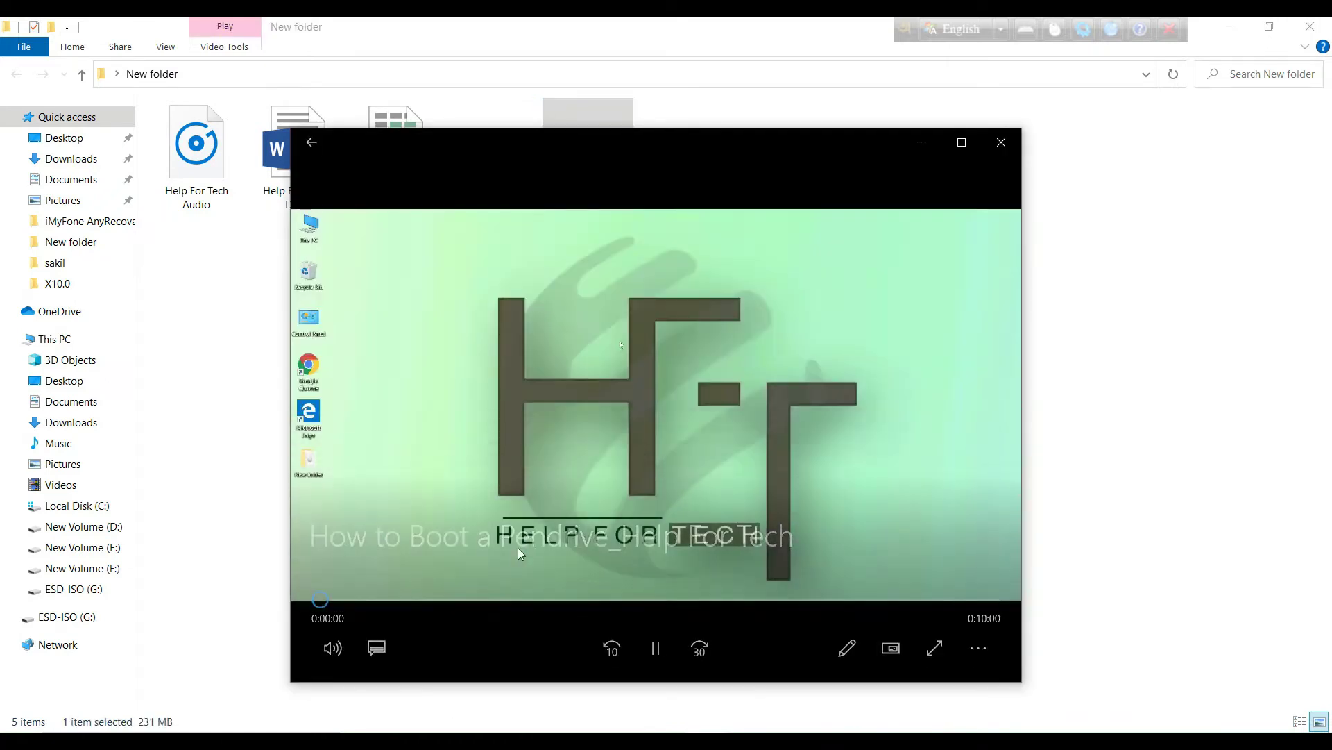
{"action": "left_click", "coordinate": [367, 600]}
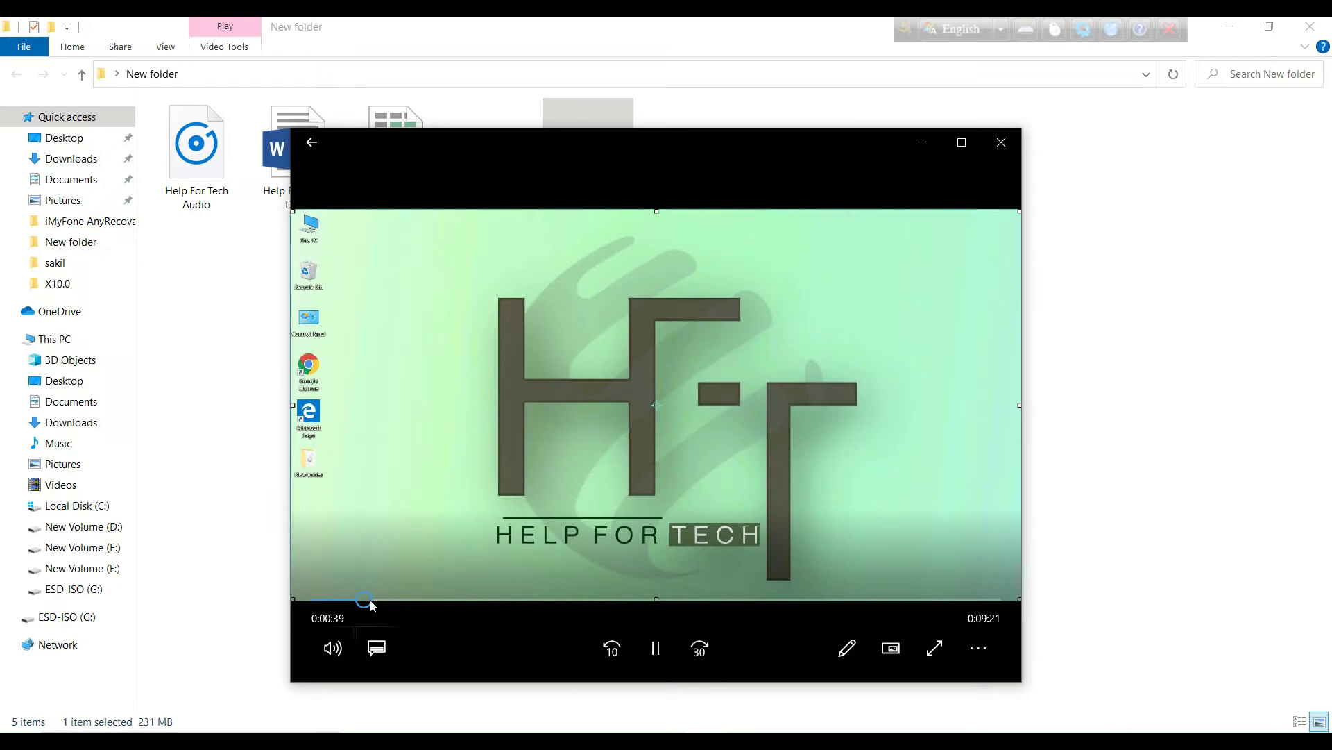
{"action": "left_click", "coordinate": [646, 647]}
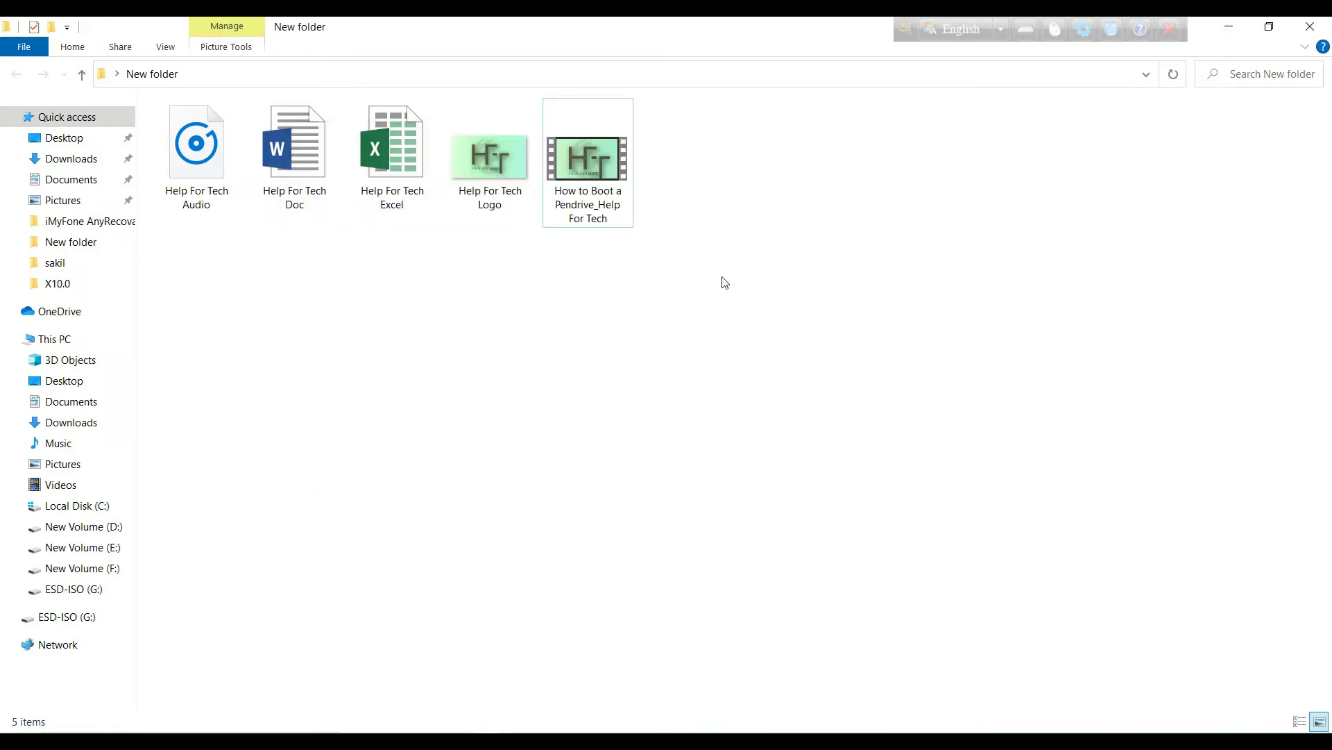
Step: Refresh New folder and copy all five sample files in it
{"action": "right_click", "coordinate": [722, 281]}
{"action": "left_click", "coordinate": [758, 347]}
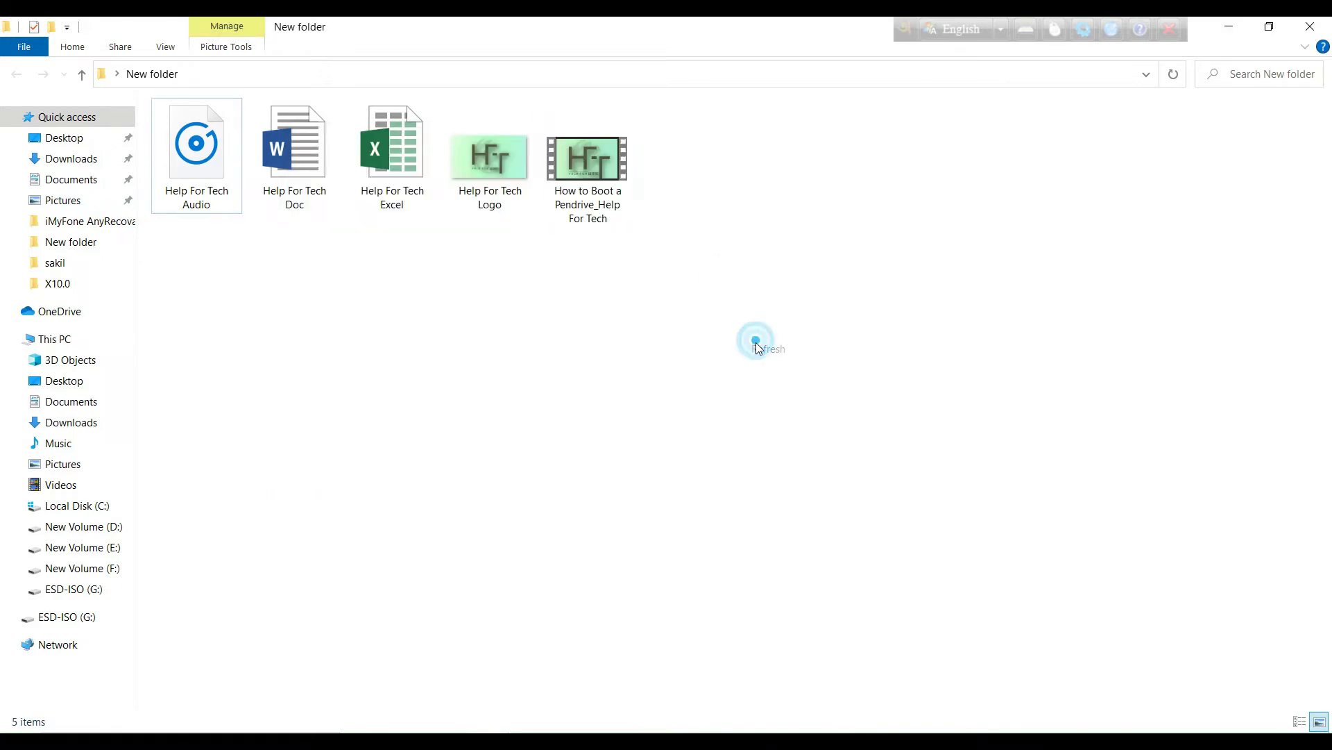
{"action": "left_click_drag", "start_coordinate": [717, 307], "coordinate": [199, 143]}
{"action": "right_click", "coordinate": [199, 143]}
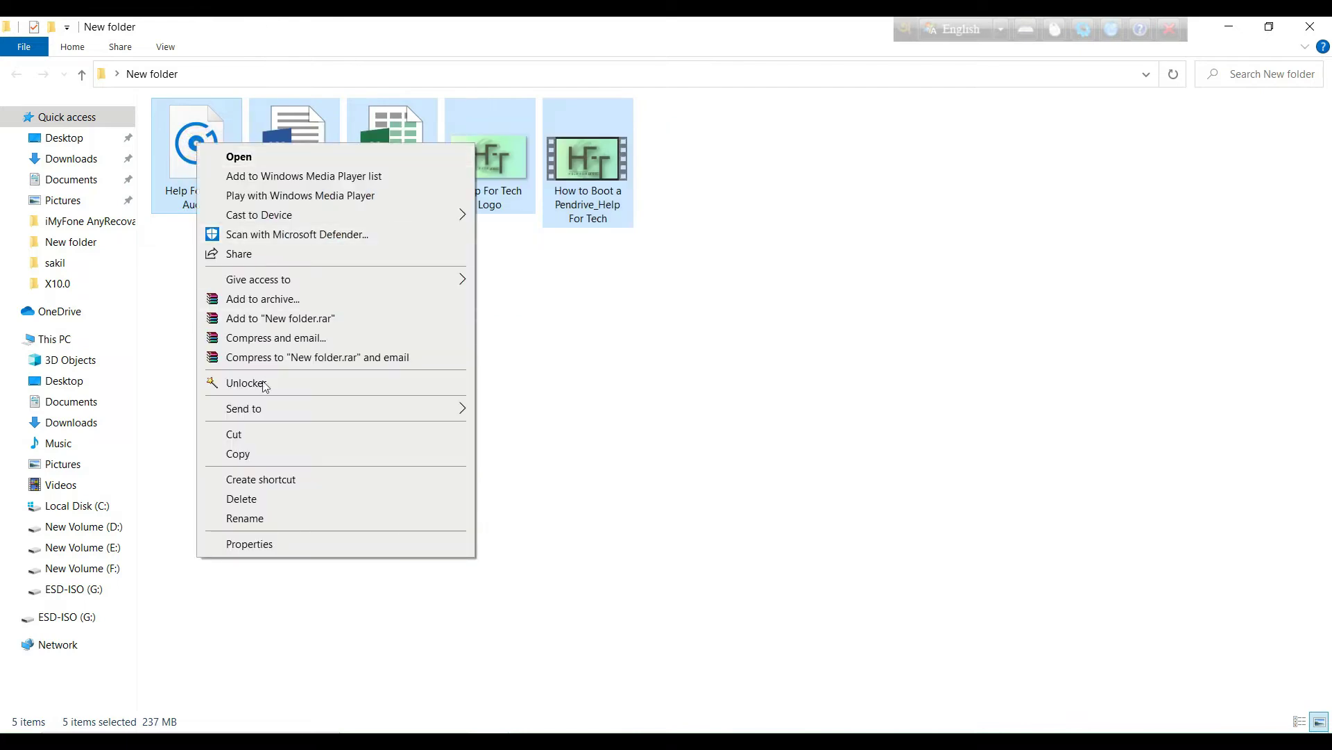
{"action": "left_click", "coordinate": [251, 462]}
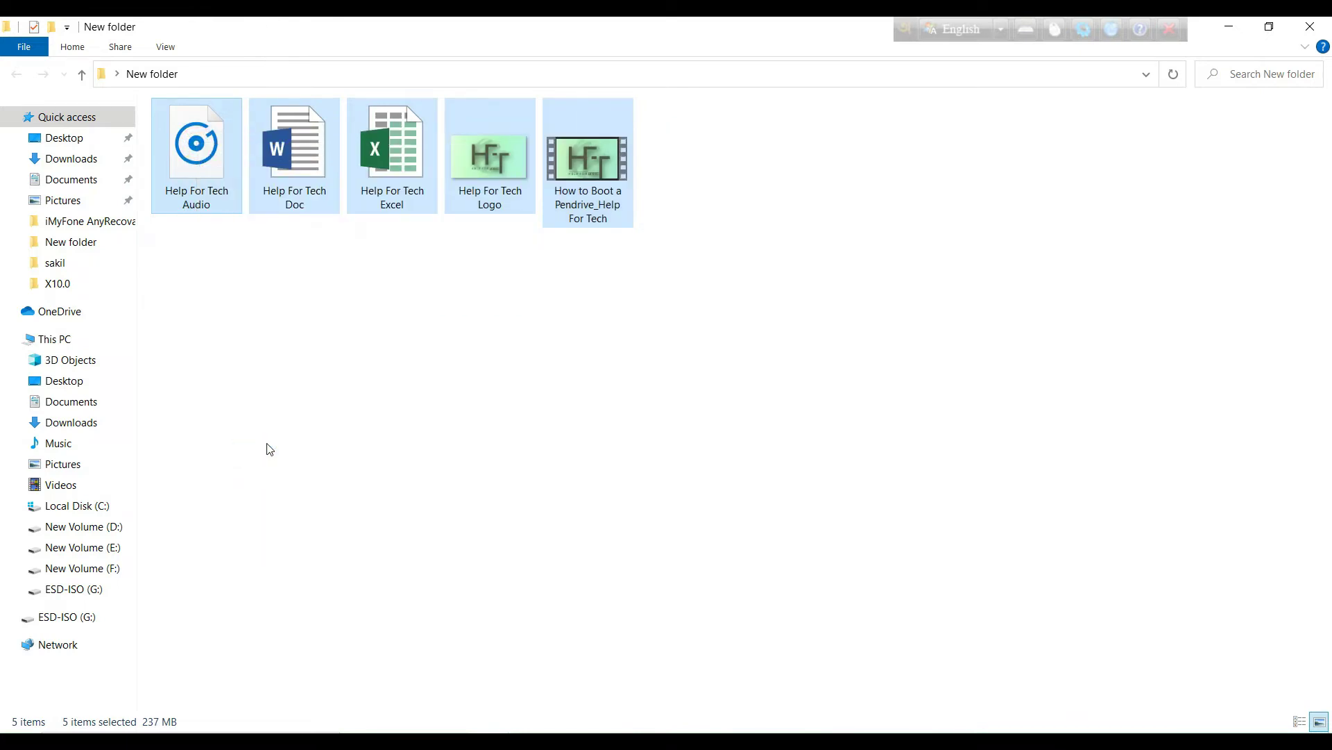
Step: Delete all existing files from the ESD-ISO (G:) USB drive
{"action": "left_click", "coordinate": [63, 339]}
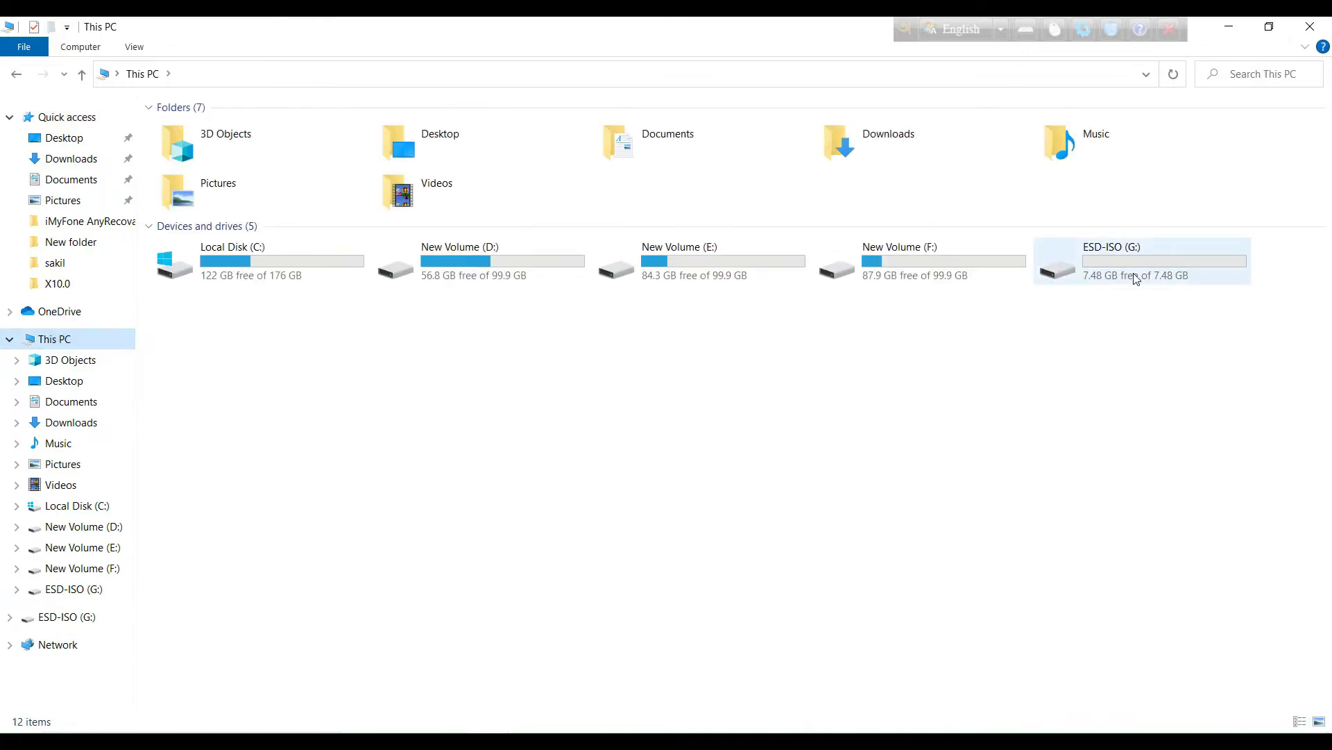
{"action": "double_click", "coordinate": [1126, 260]}
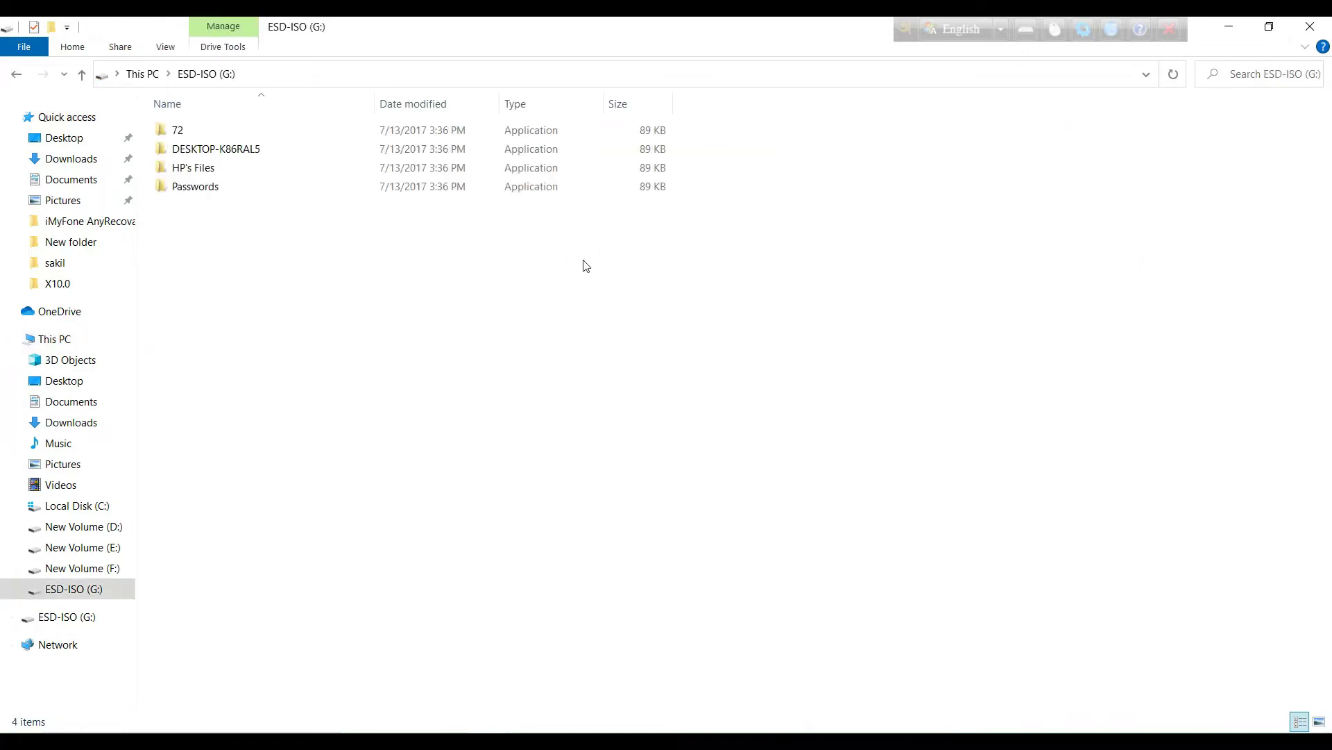
{"action": "key", "text": "ctrl+a"}
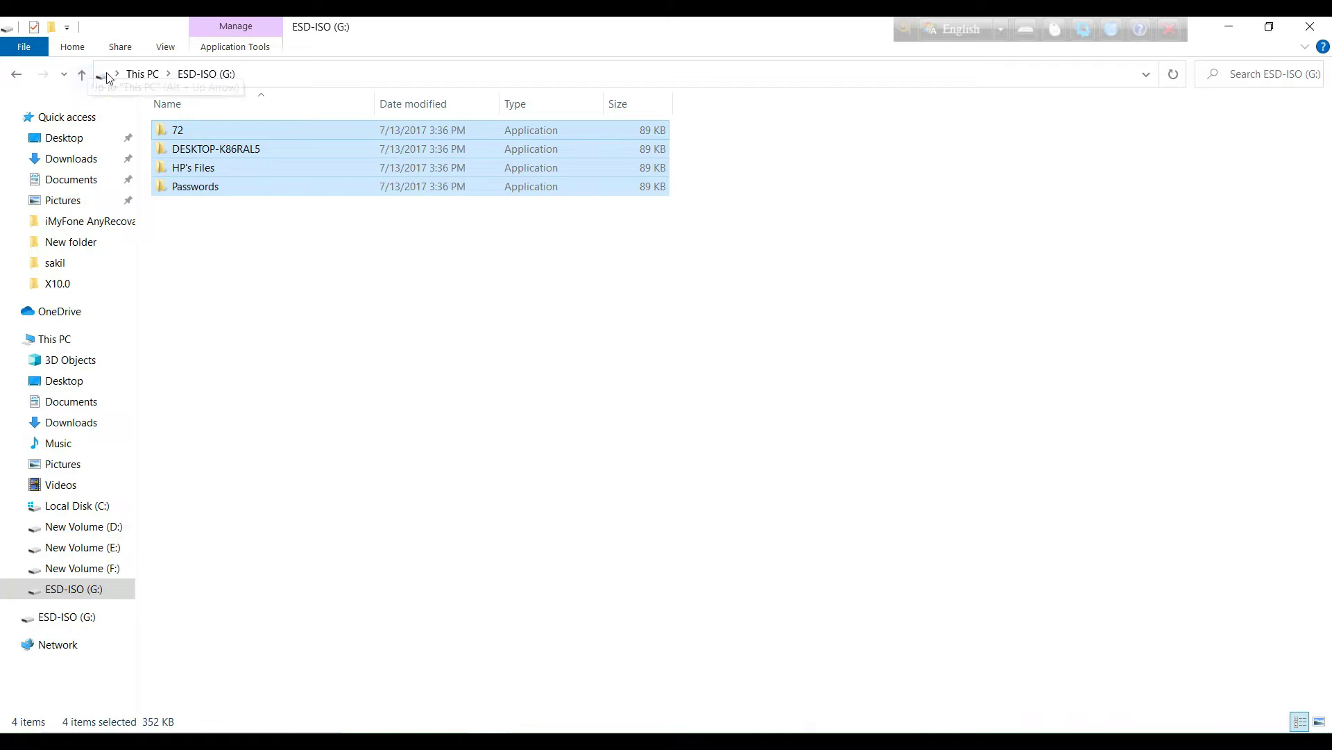
{"action": "key", "text": "Delete"}
{"action": "left_click", "coordinate": [727, 397]}
Step: Paste the copied sample files into the ESD-ISO (G:) drive
{"action": "right_click", "coordinate": [408, 227]}
{"action": "left_click", "coordinate": [466, 352]}
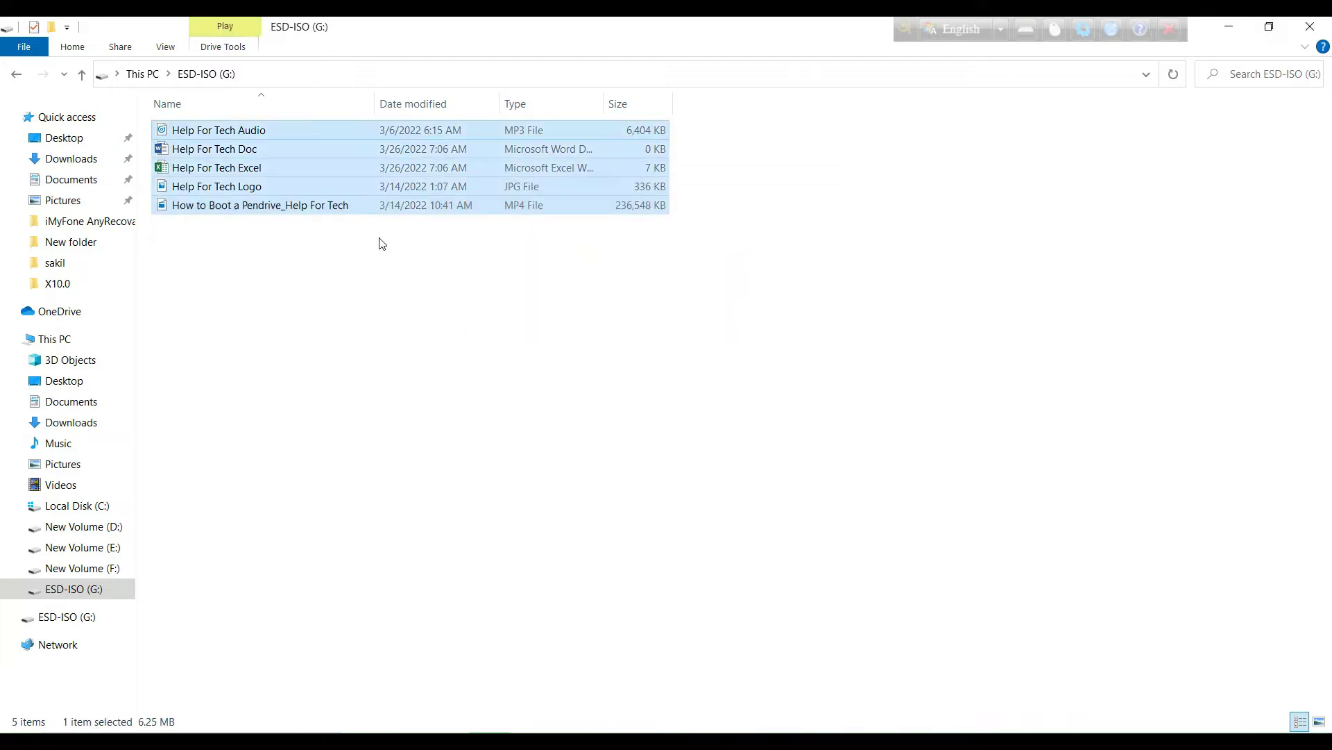
{"action": "left_click", "coordinate": [378, 289]}
Step: Check the total size of the five files on the ESD-ISO (G:) drive in their properties
{"action": "left_click_drag", "start_coordinate": [378, 288], "coordinate": [226, 128]}
{"action": "right_click", "coordinate": [223, 155]}
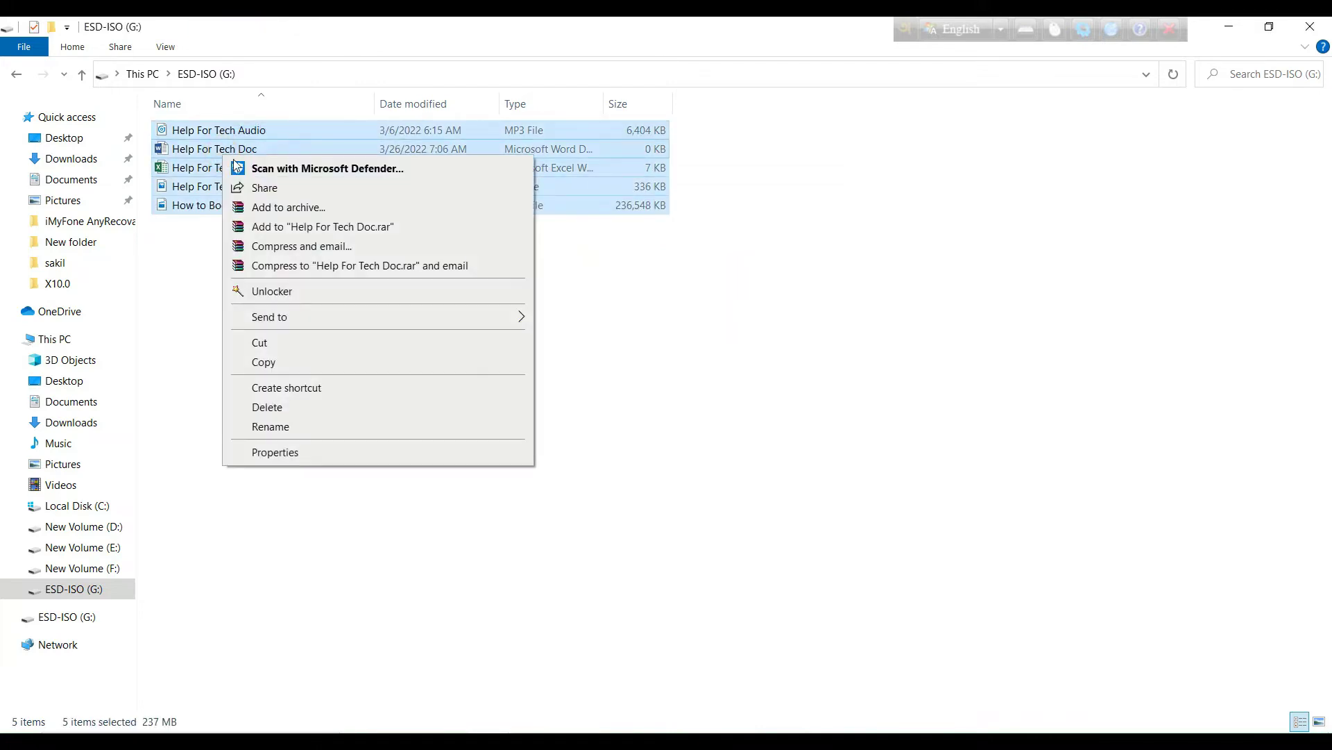
{"action": "left_click", "coordinate": [276, 452]}
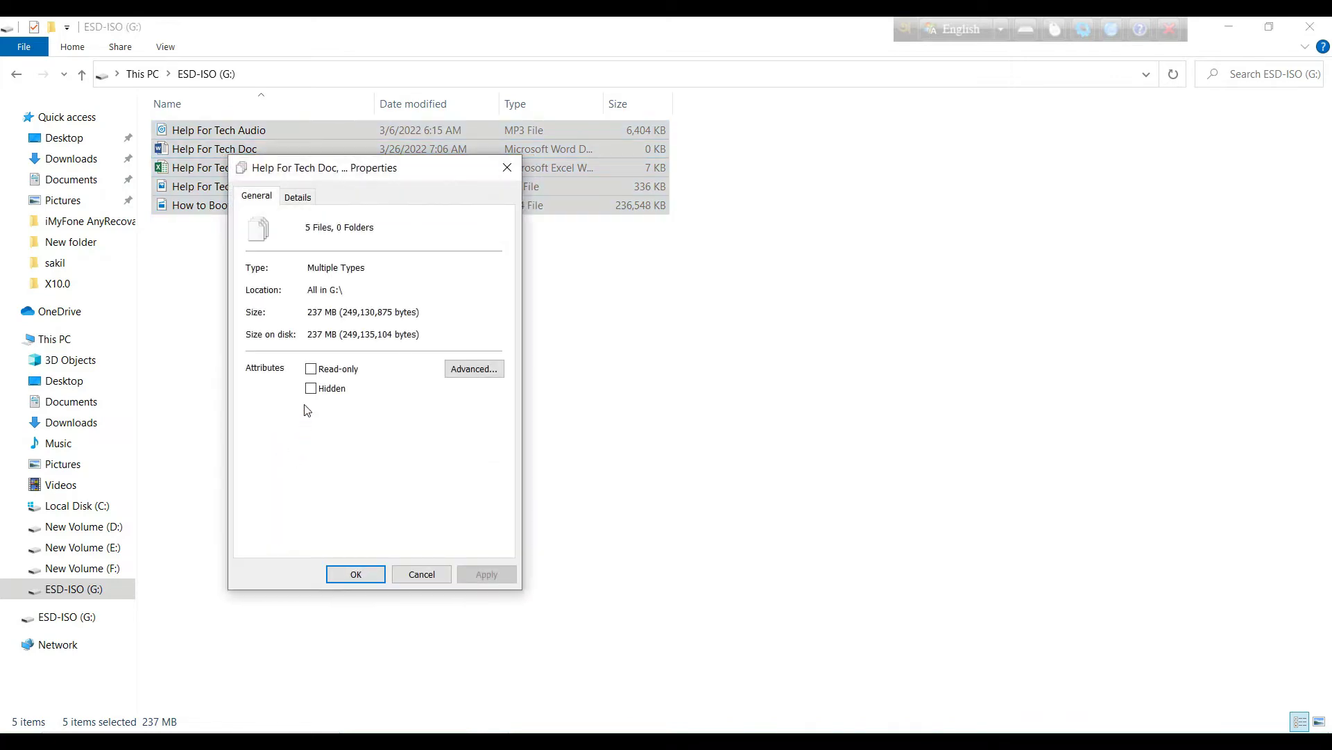
{"action": "double_click", "coordinate": [312, 316]}
{"action": "left_click", "coordinate": [507, 168]}
{"action": "left_click", "coordinate": [423, 387]}
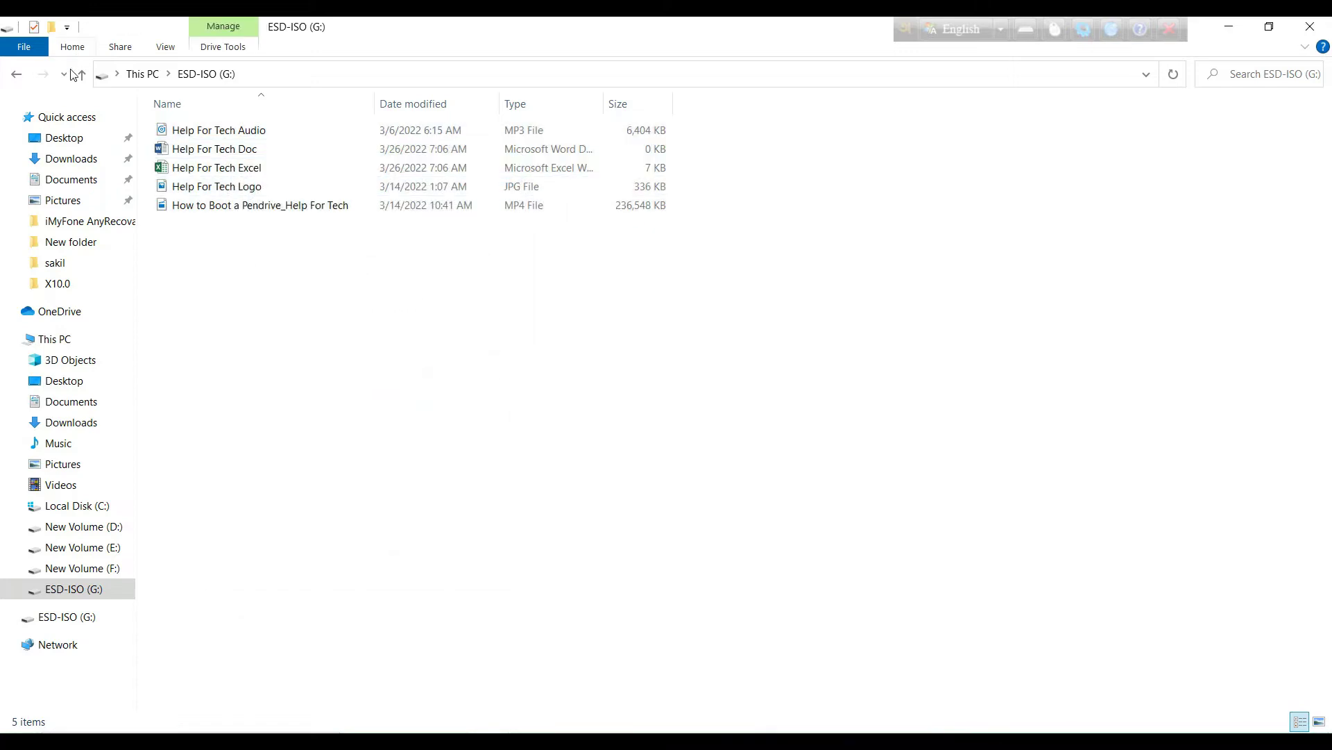
Step: Quick-format the ESD-ISO (G:) drive as FAT32 with a 4096-byte allocation unit size, keeping the ESD-ISO volume label
{"action": "left_click", "coordinate": [82, 74]}
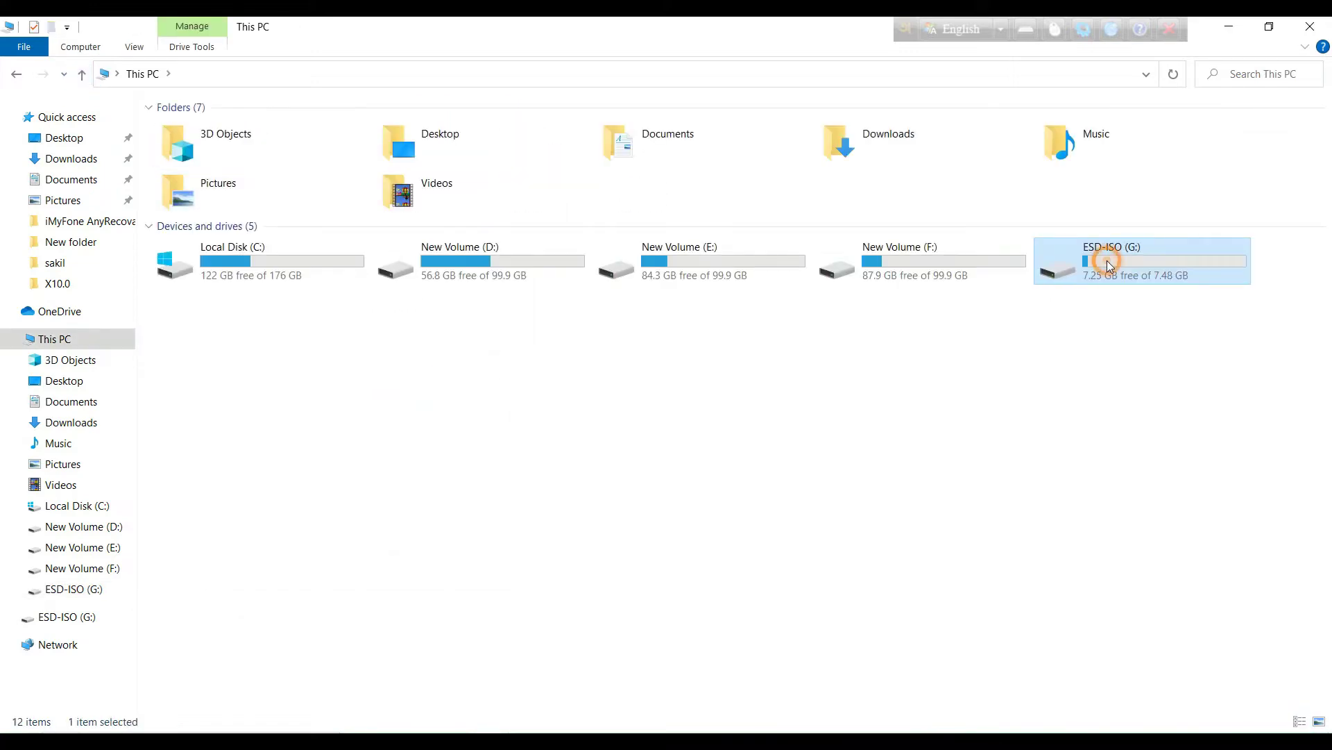
{"action": "right_click", "coordinate": [1106, 260]}
{"action": "left_click", "coordinate": [1115, 552]}
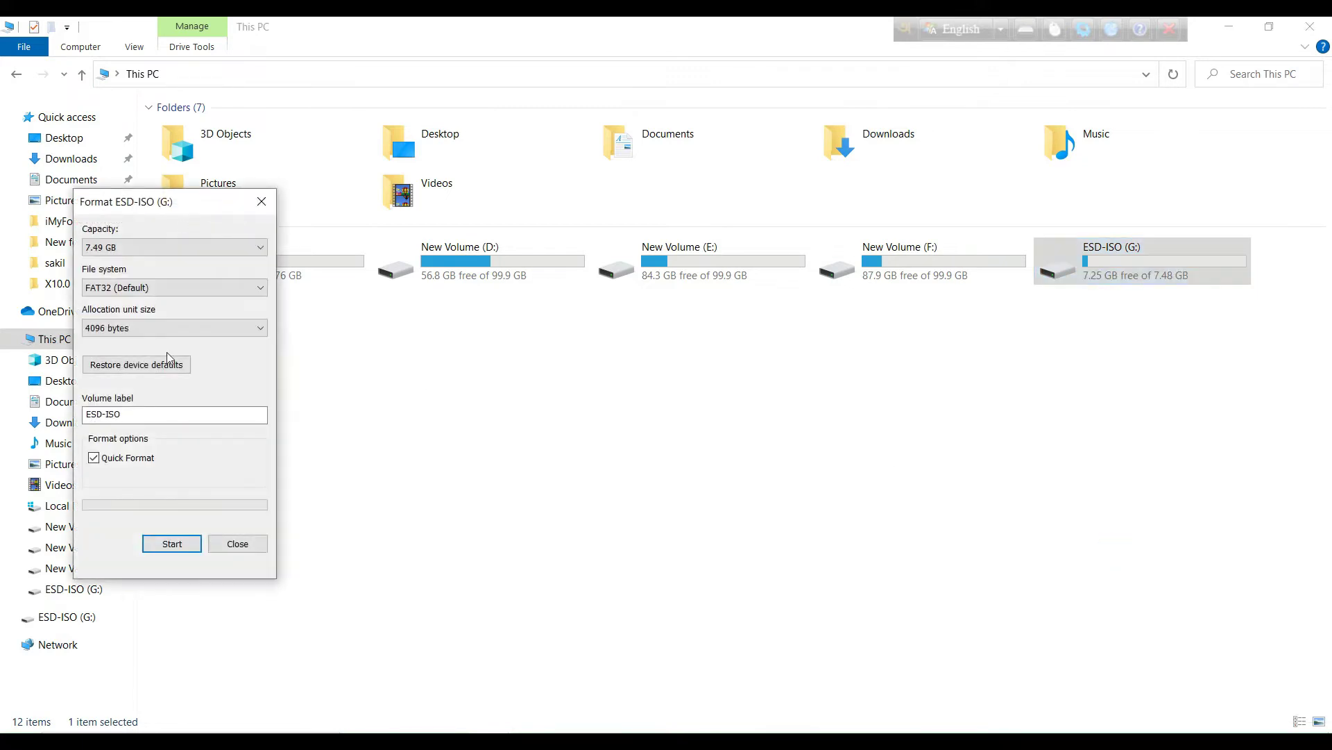
{"action": "left_click", "coordinate": [177, 543]}
{"action": "left_click", "coordinate": [709, 389]}
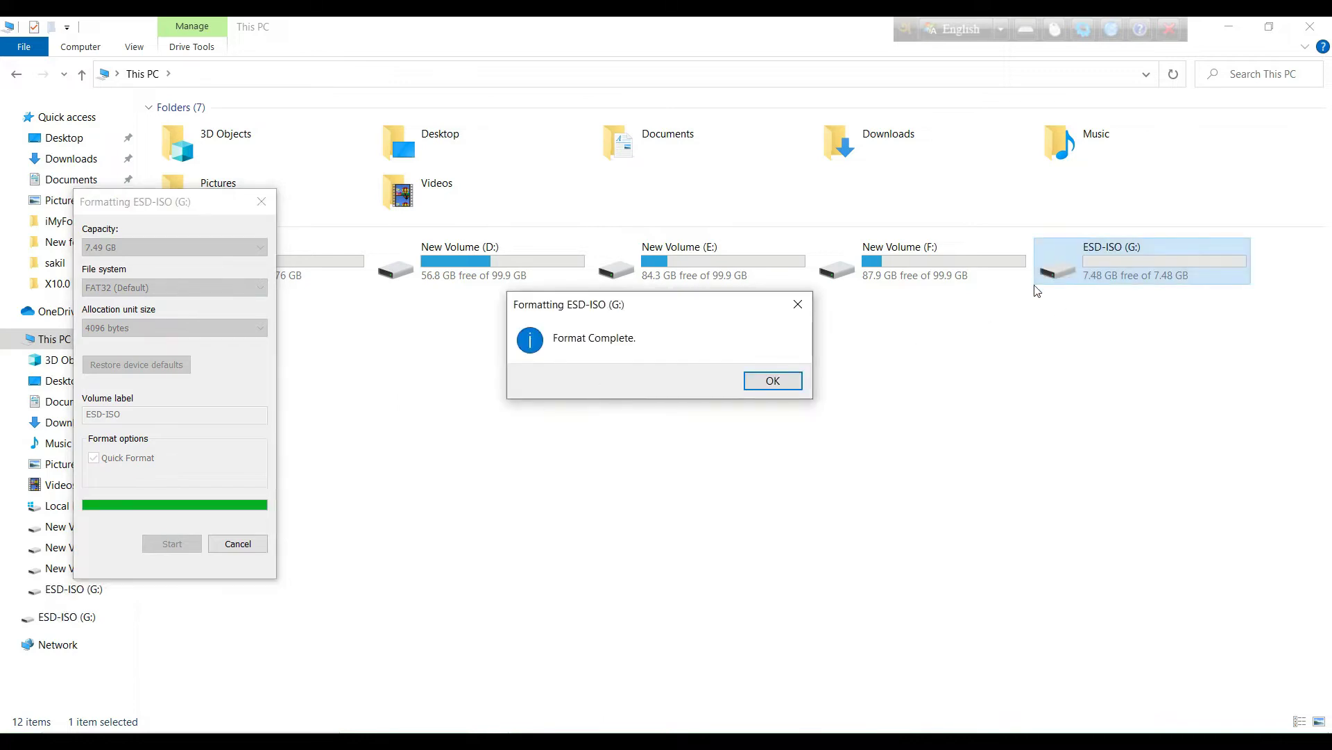
Step: Dismiss the format completion notice and close the format window for the ESD-ISO (G:) drive
{"action": "left_click", "coordinate": [778, 381]}
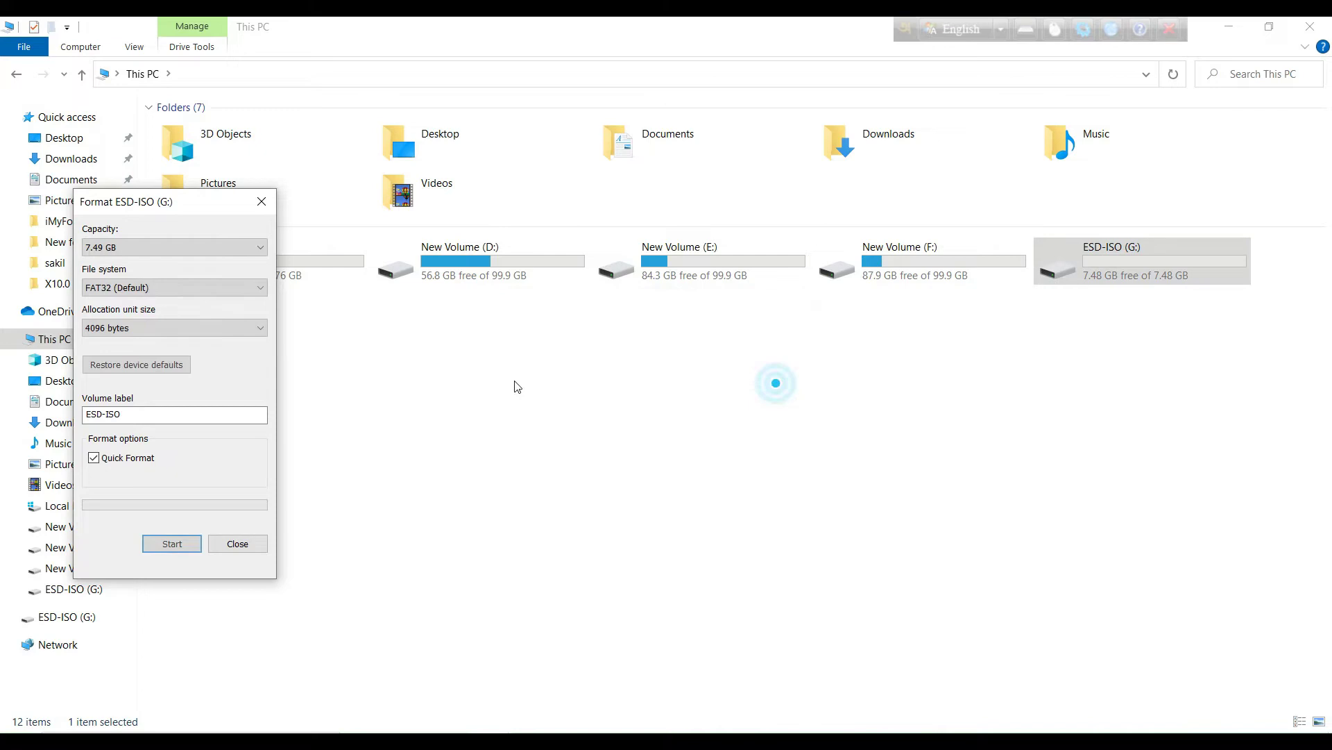
{"action": "left_click", "coordinate": [238, 543]}
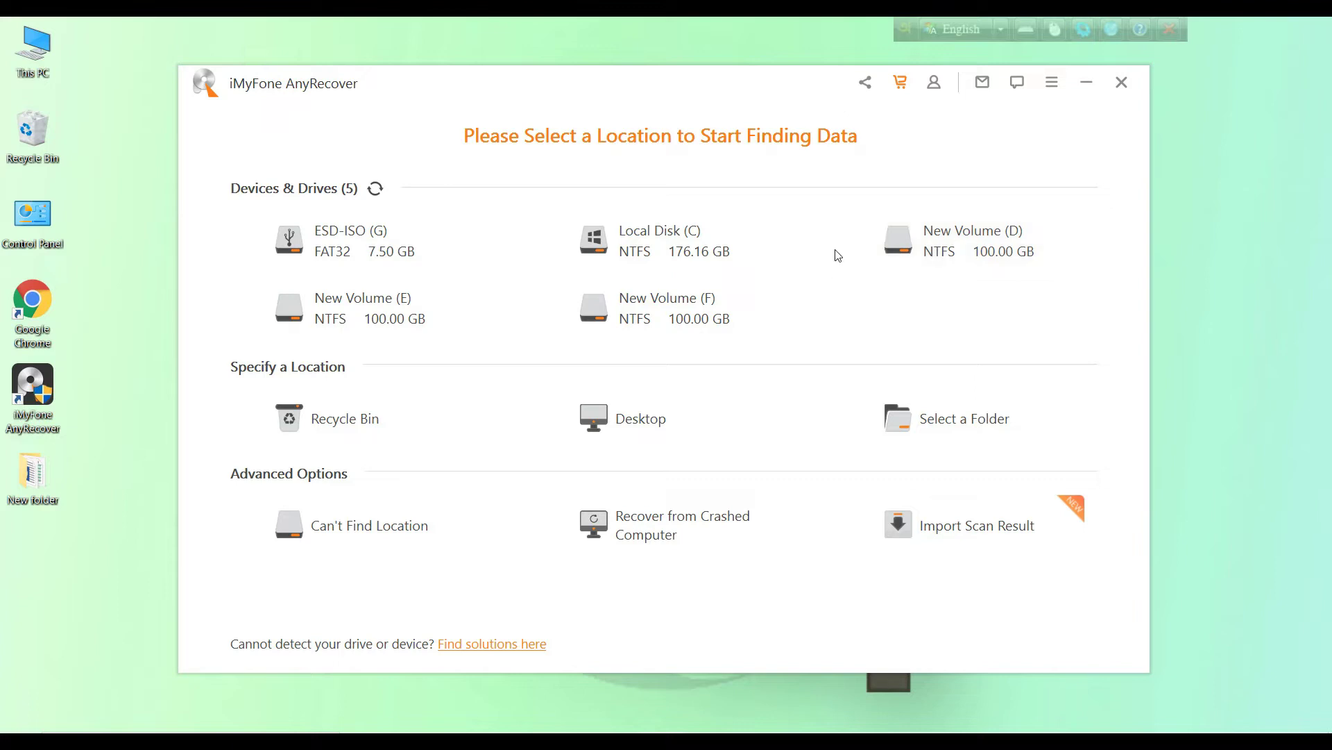
{"action": "left_click", "coordinate": [962, 425]}
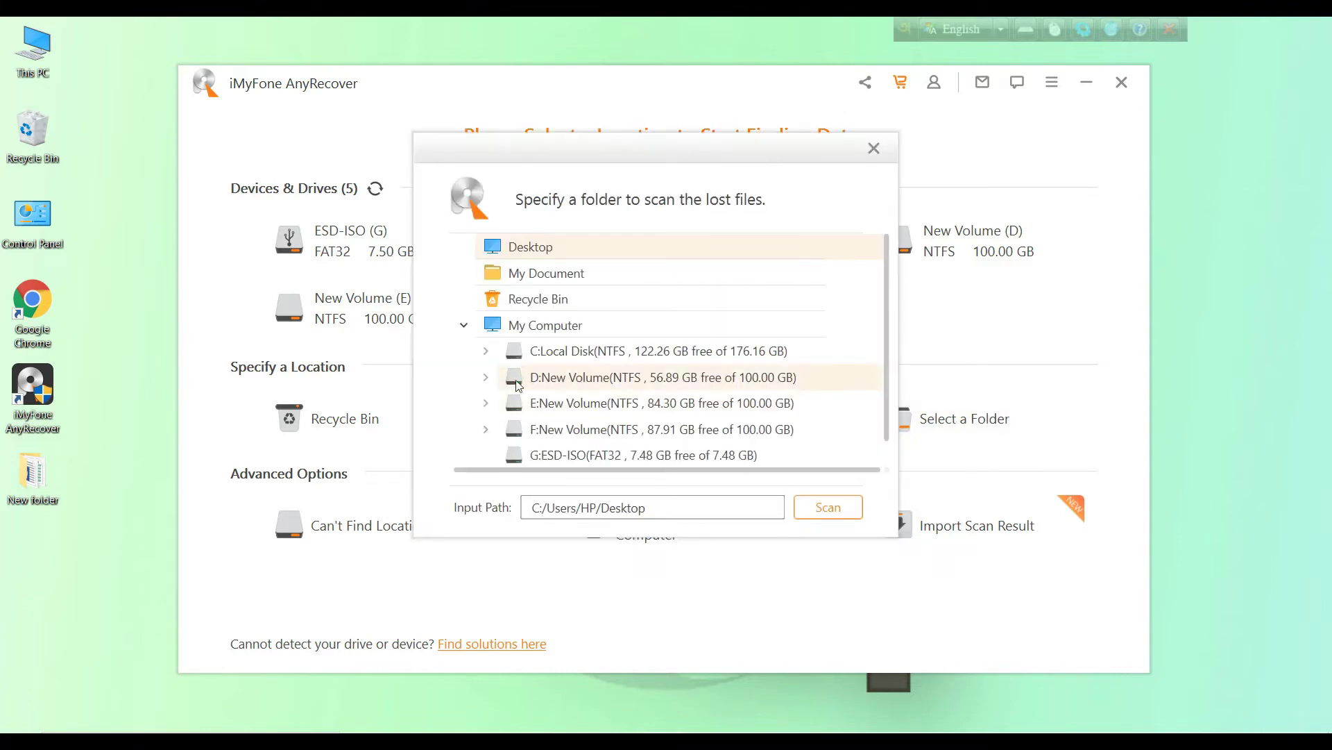
{"action": "left_click", "coordinate": [486, 376]}
{"action": "scroll", "coordinate": [489, 382], "scroll_direction": "down", "scroll_amount": 2}
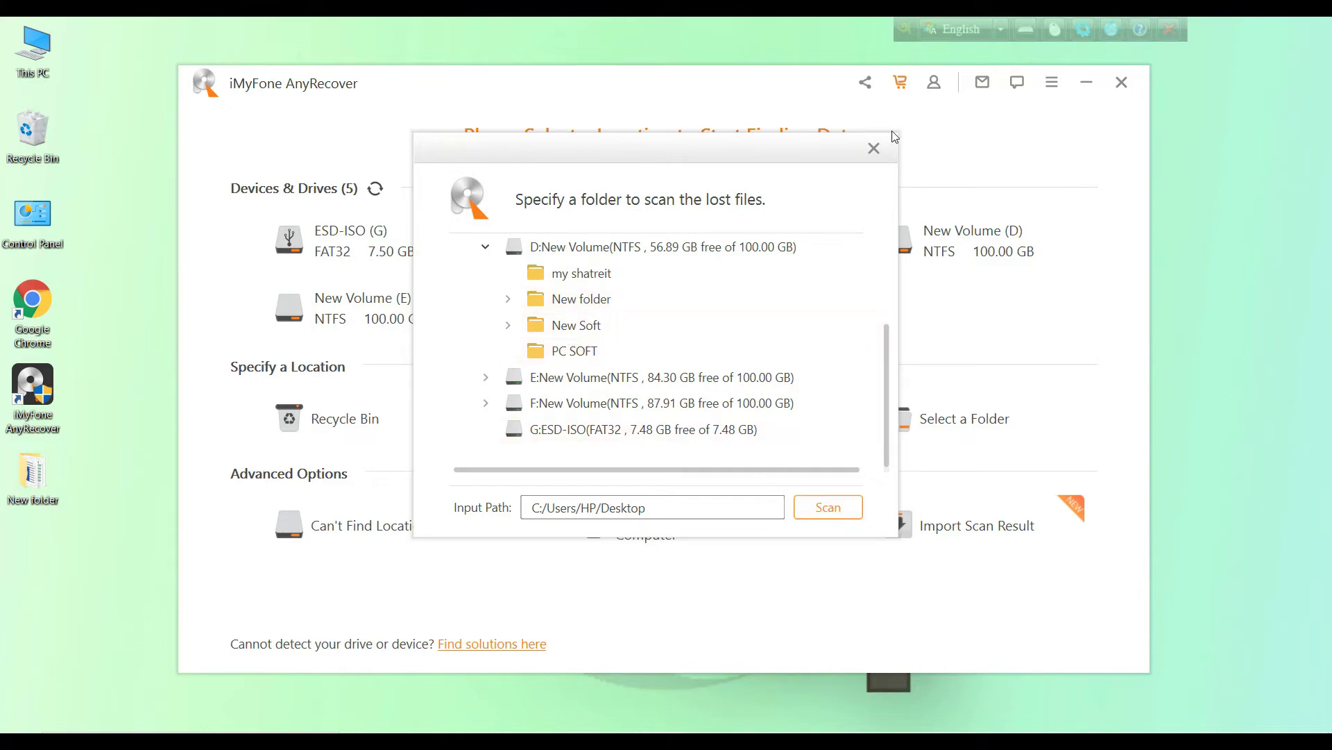
{"action": "left_click", "coordinate": [875, 149]}
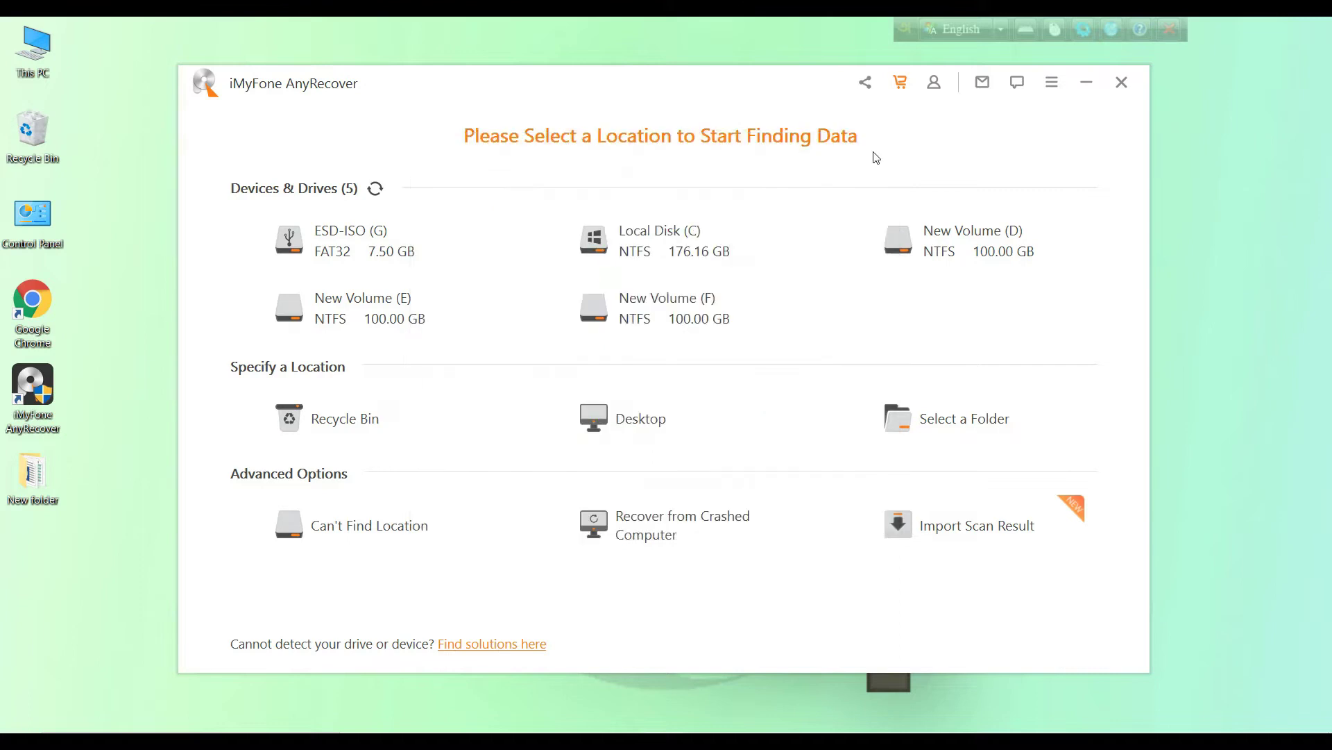
Step: Scan the ESD-ISO (G) drive for lost files until the deep scan finishes, and dismiss the completion notice
{"action": "left_click", "coordinate": [340, 243]}
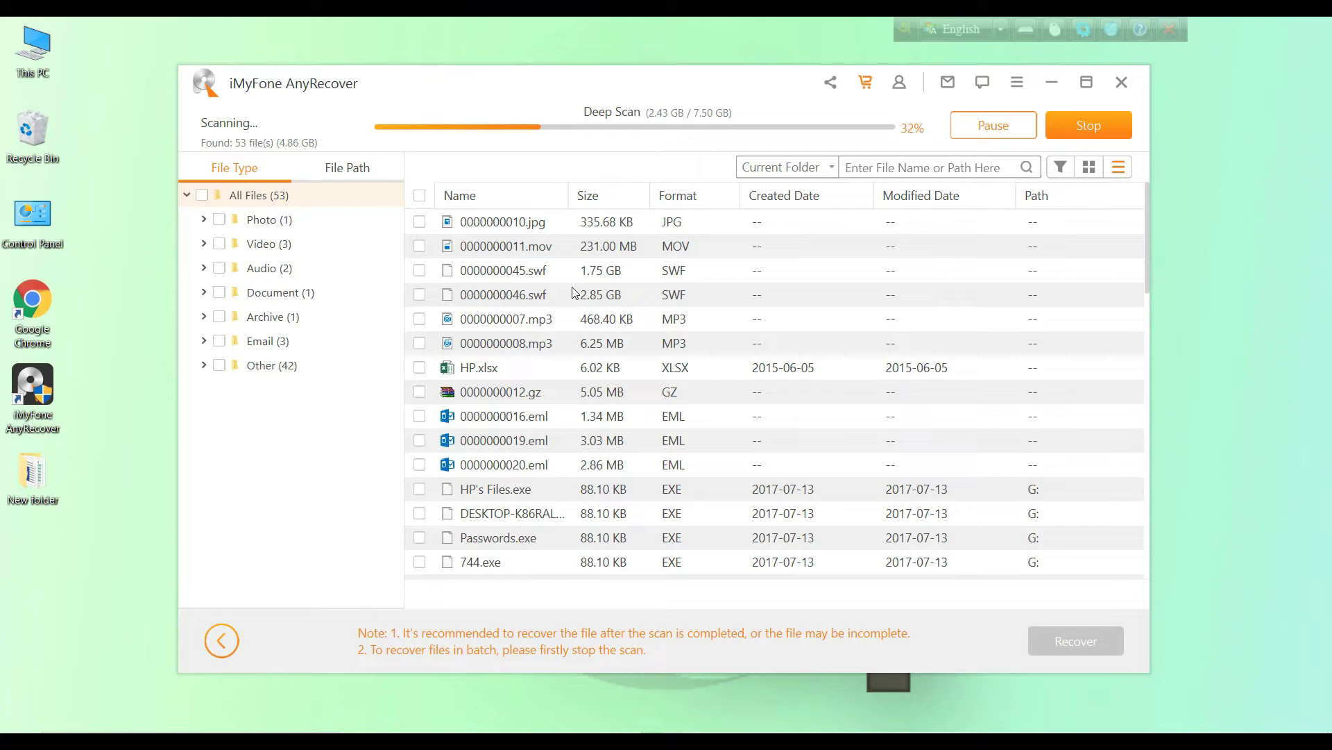
{"action": "left_click_drag", "start_coordinate": [1148, 251], "coordinate": [1152, 417]}
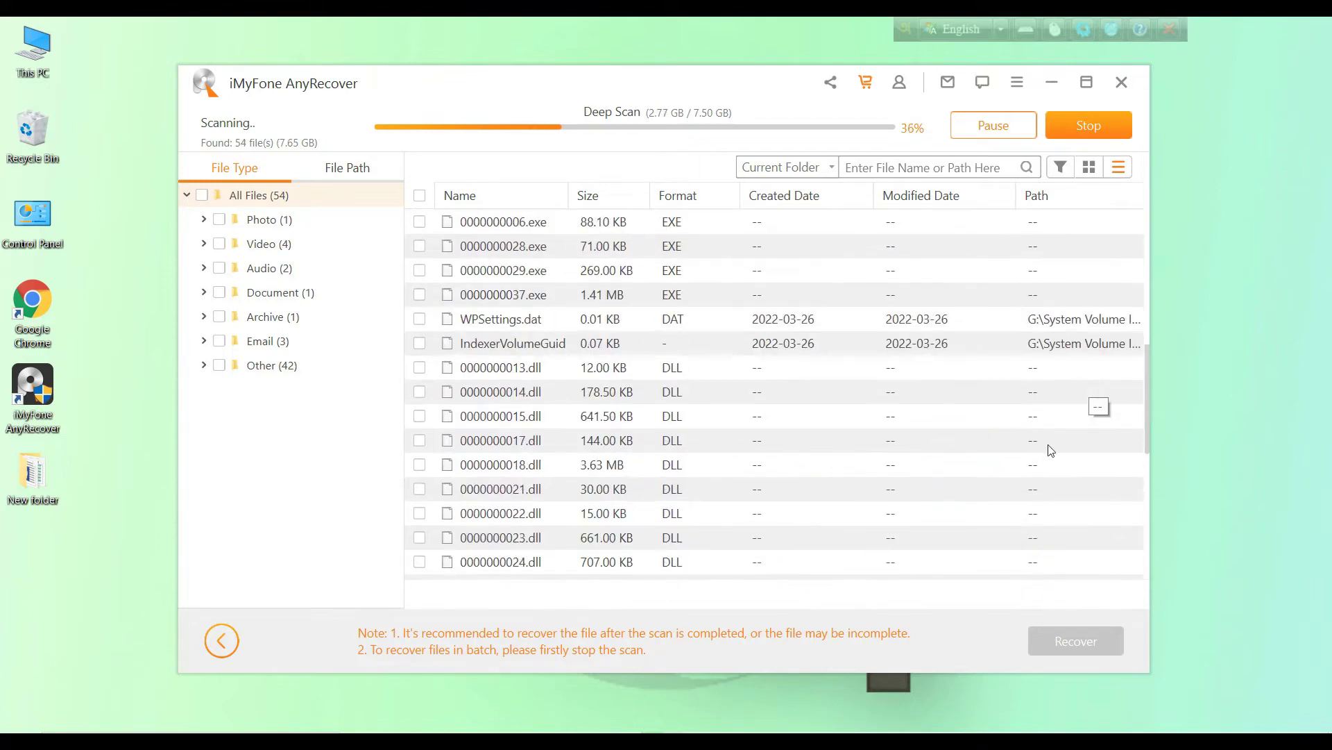
{"action": "scroll", "coordinate": [1050, 444], "scroll_direction": "up", "scroll_amount": 7}
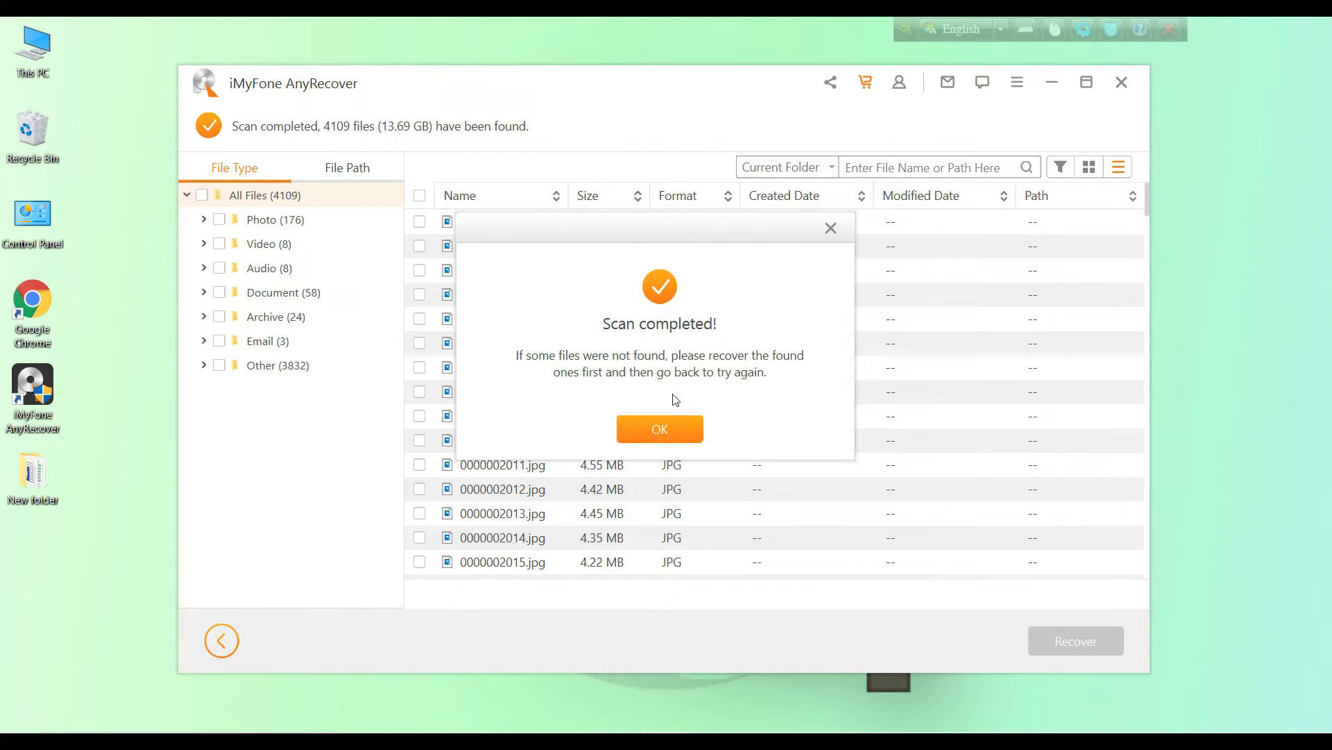
{"action": "left_click", "coordinate": [665, 434]}
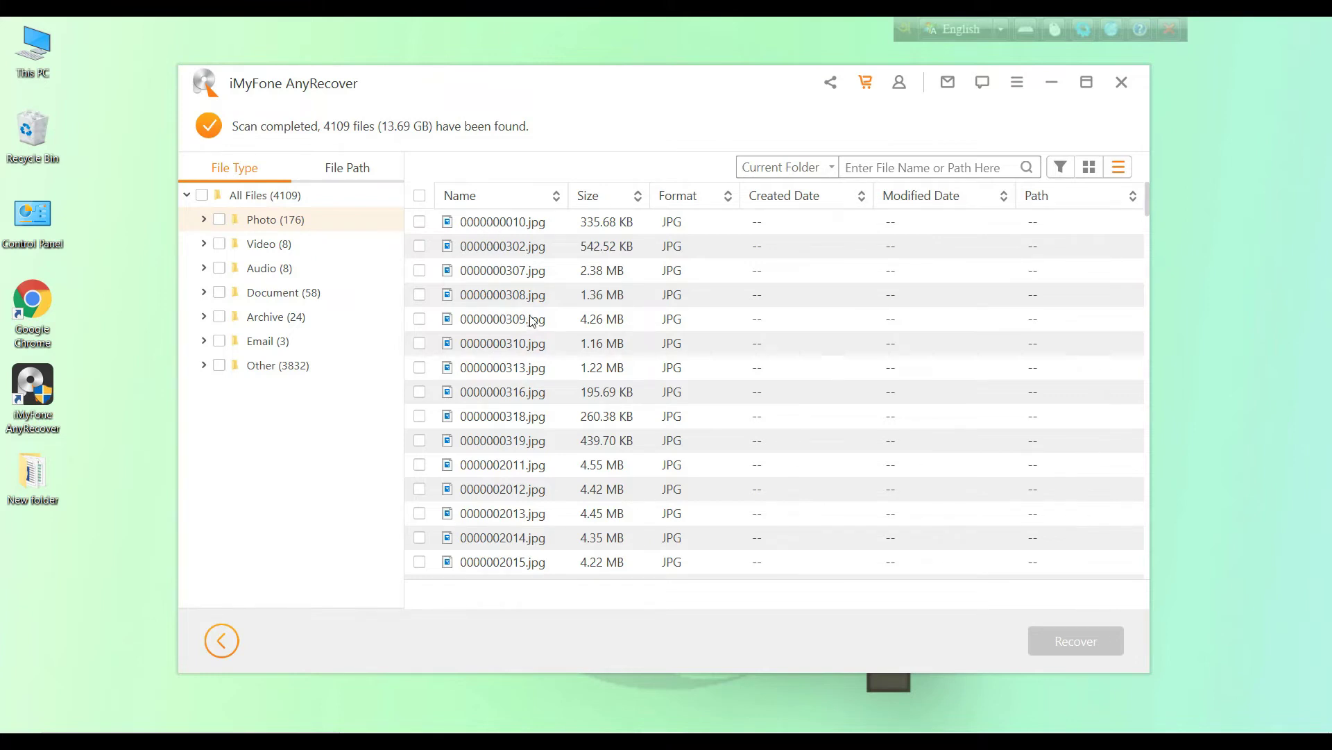
Step: Preview the found photos 0000000010.jpg and 0000000302.jpg from the Photo category
{"action": "scroll", "coordinate": [531, 321], "scroll_direction": "down", "scroll_amount": 2}
{"action": "scroll", "coordinate": [531, 321], "scroll_direction": "up", "scroll_amount": 2}
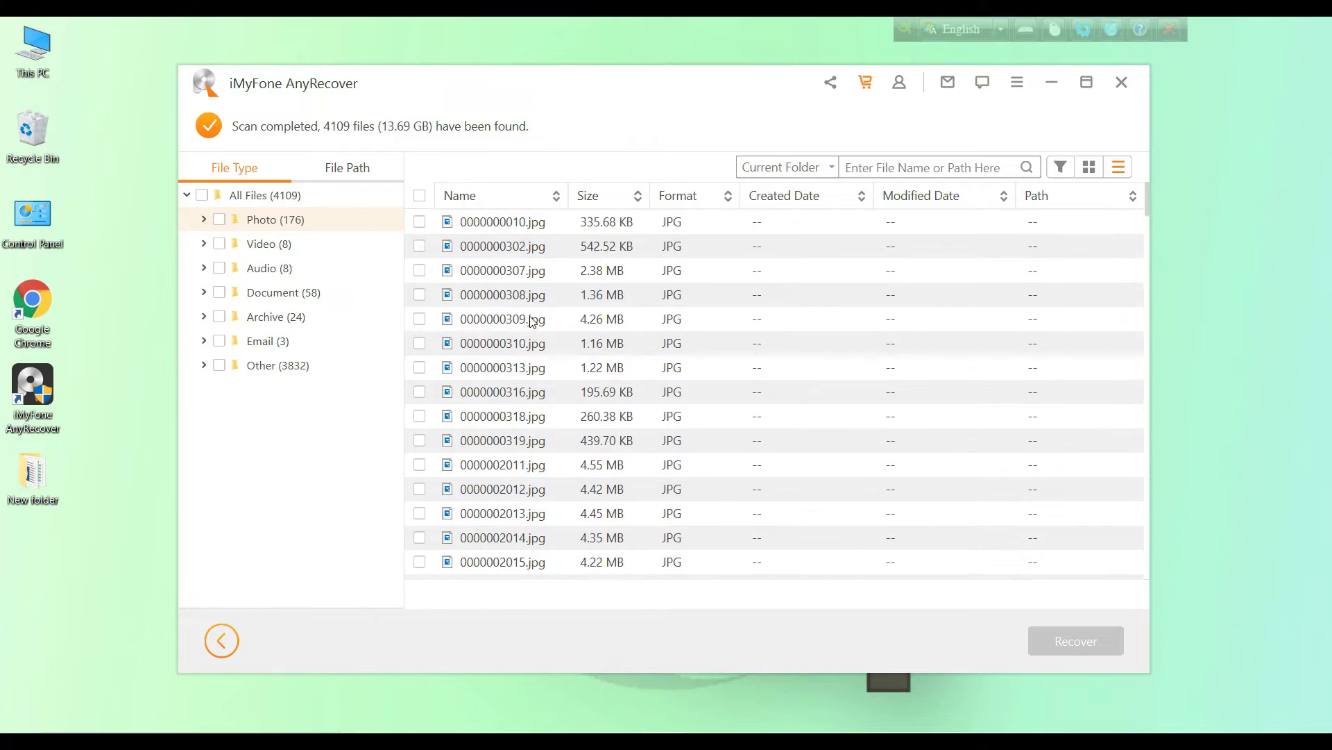
{"action": "double_click", "coordinate": [497, 223]}
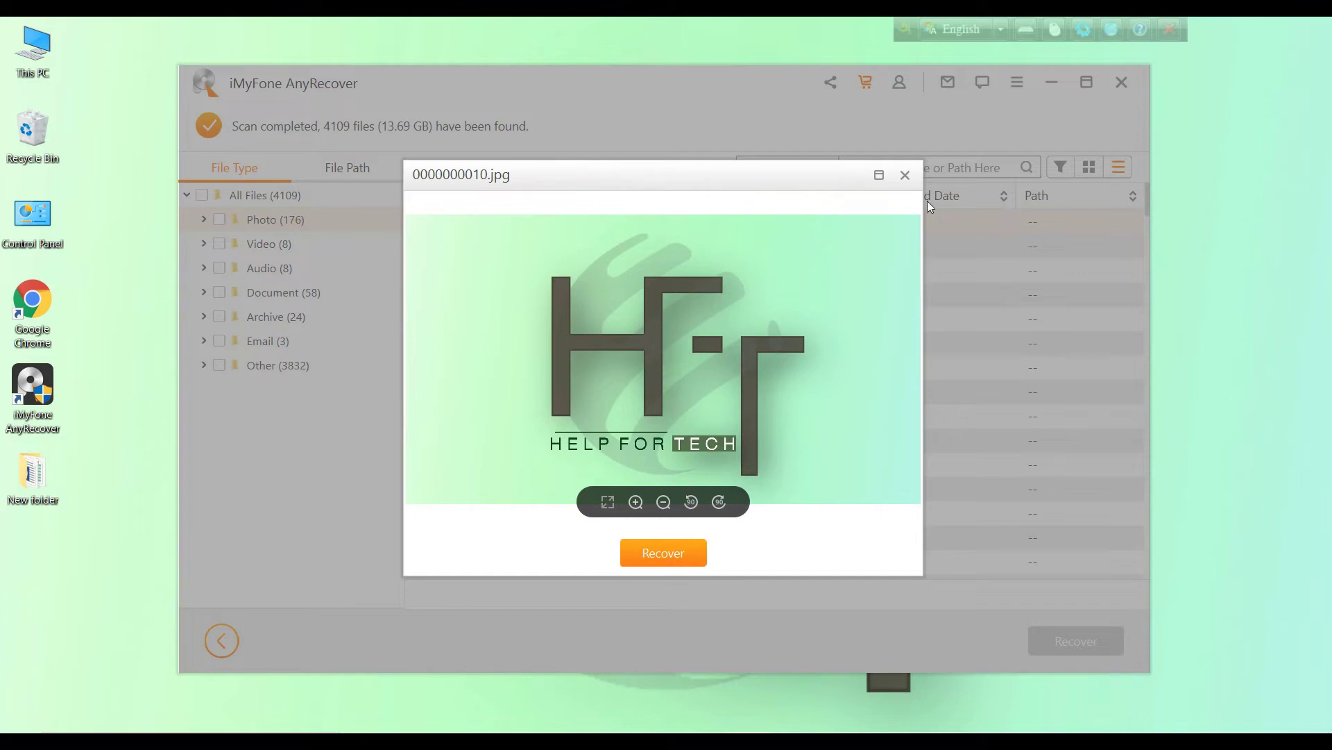
{"action": "left_click", "coordinate": [905, 174]}
{"action": "double_click", "coordinate": [540, 254]}
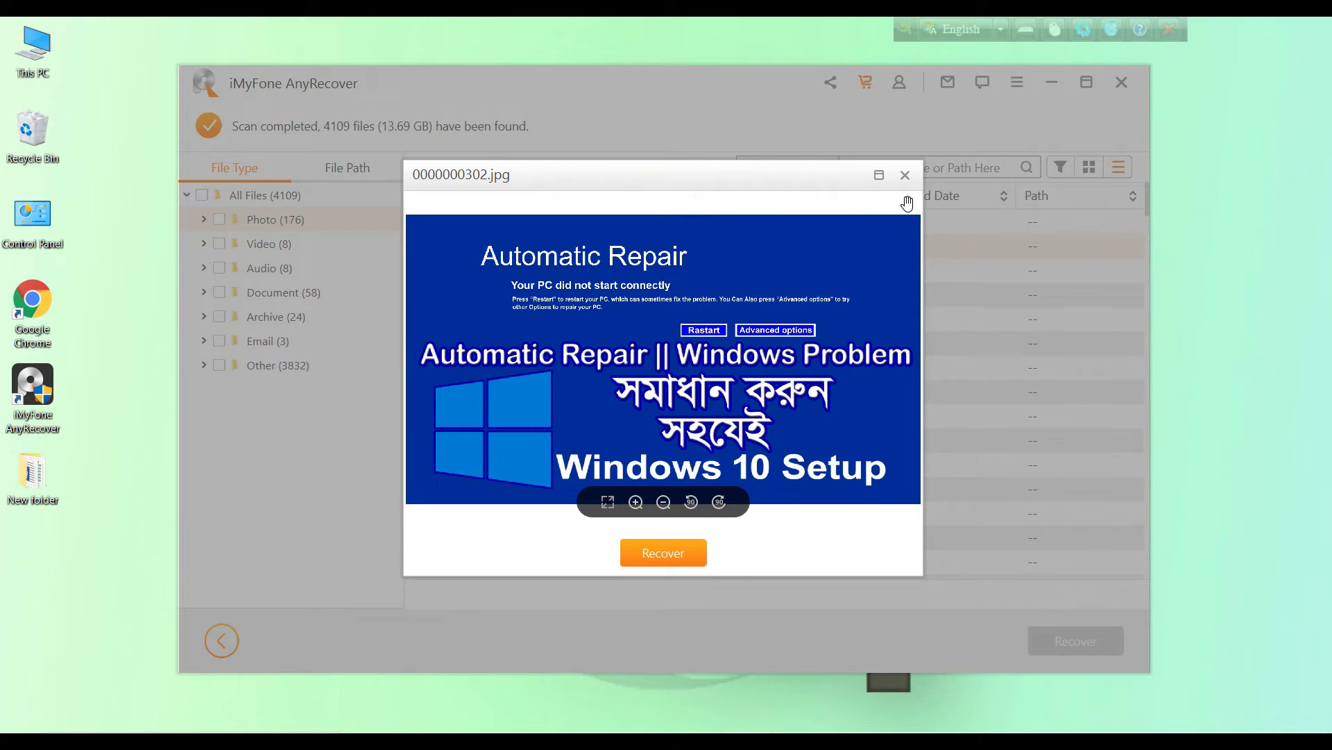
{"action": "left_click", "coordinate": [906, 176]}
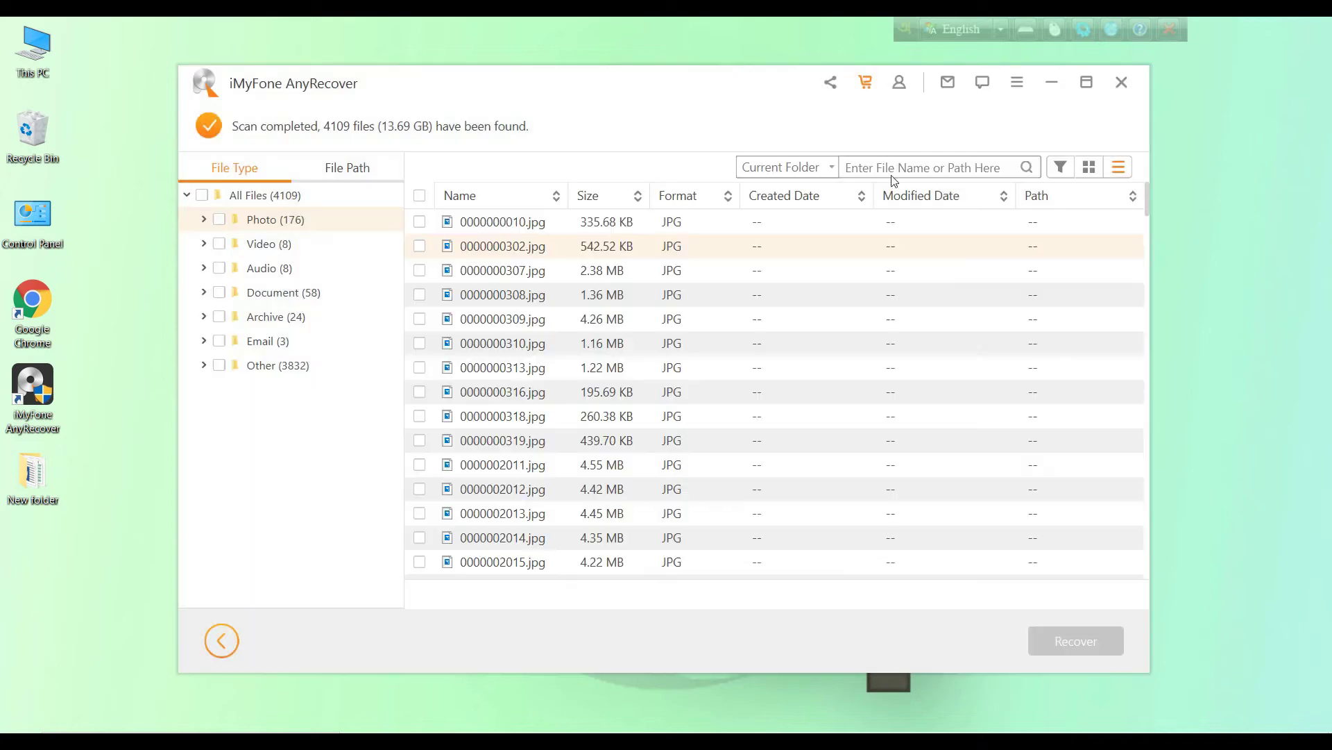
Step: Look through the Video, Audio and Photo categories of the scan results and return to All Files
{"action": "left_click", "coordinate": [290, 249]}
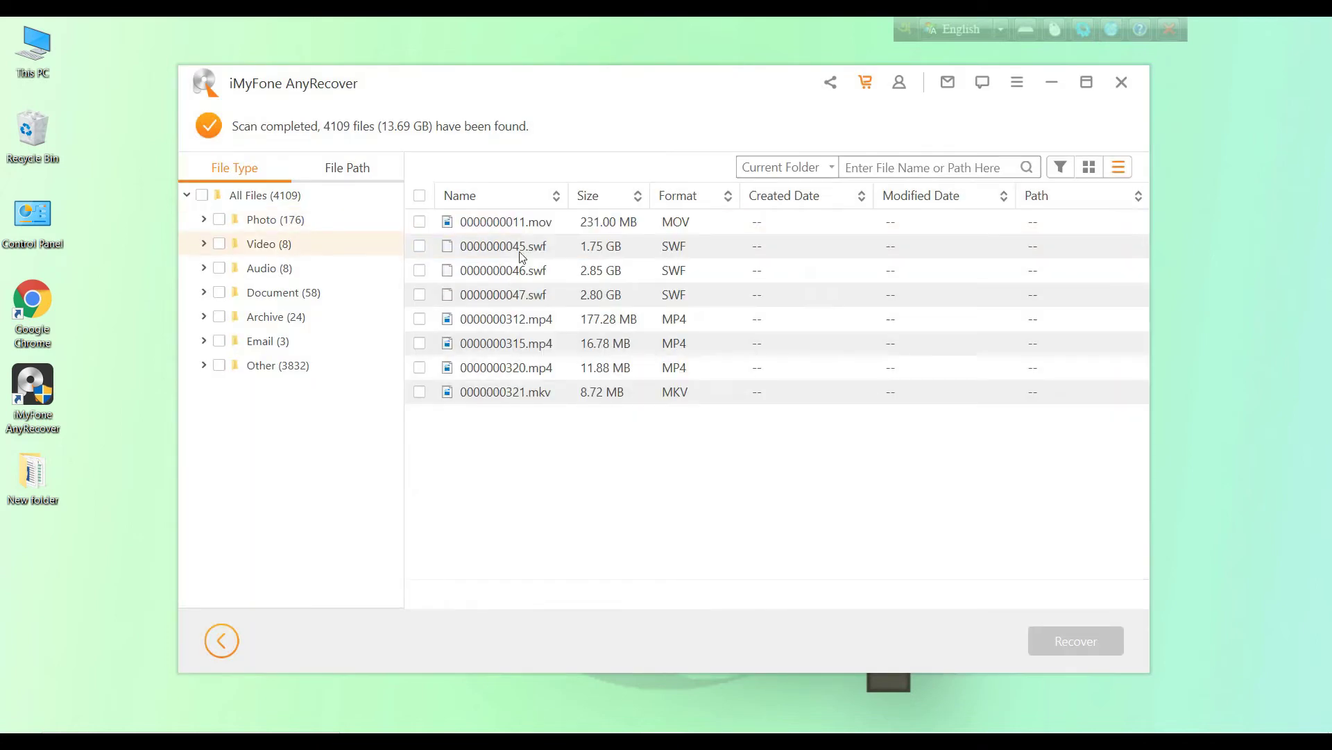
{"action": "left_click", "coordinate": [262, 270]}
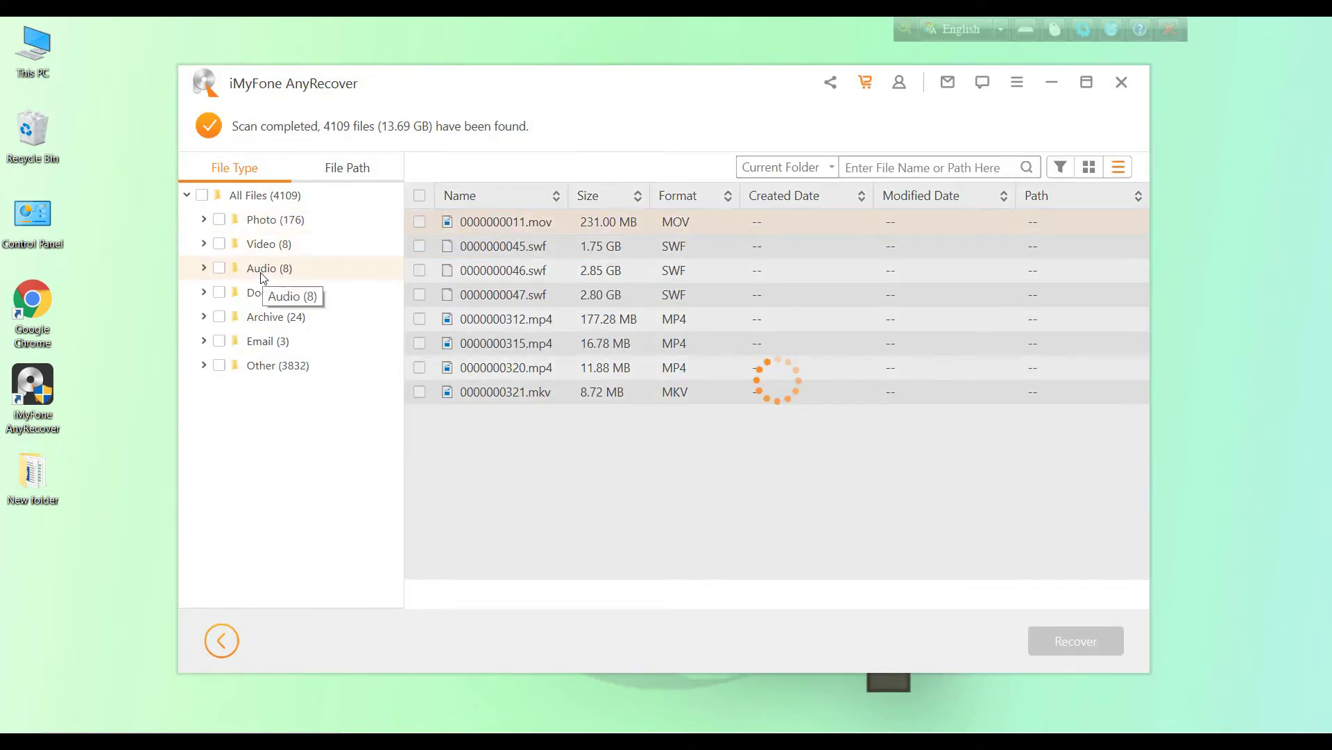
{"action": "left_click", "coordinate": [268, 222]}
{"action": "left_click", "coordinate": [274, 198]}
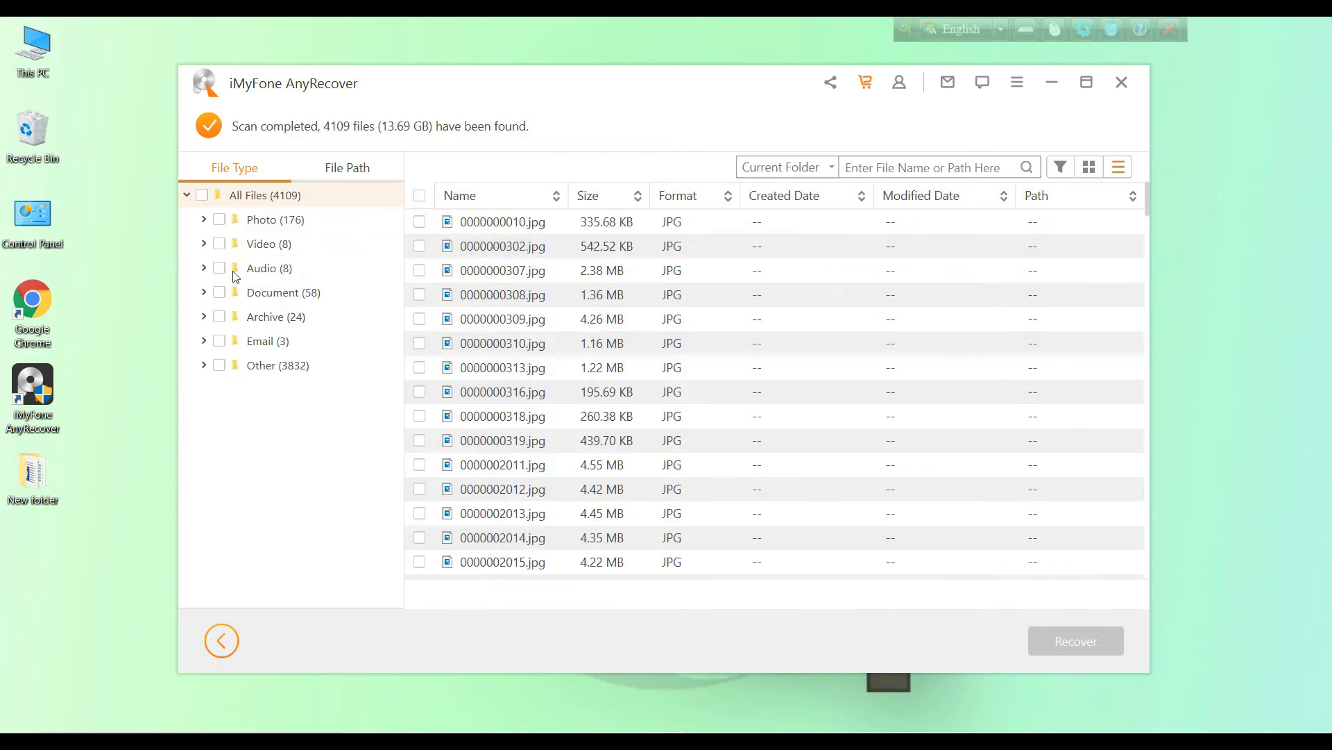
Step: Mark only the Photo, Video, Audio and Document categories of the scan results for recovery
{"action": "left_click", "coordinate": [202, 196]}
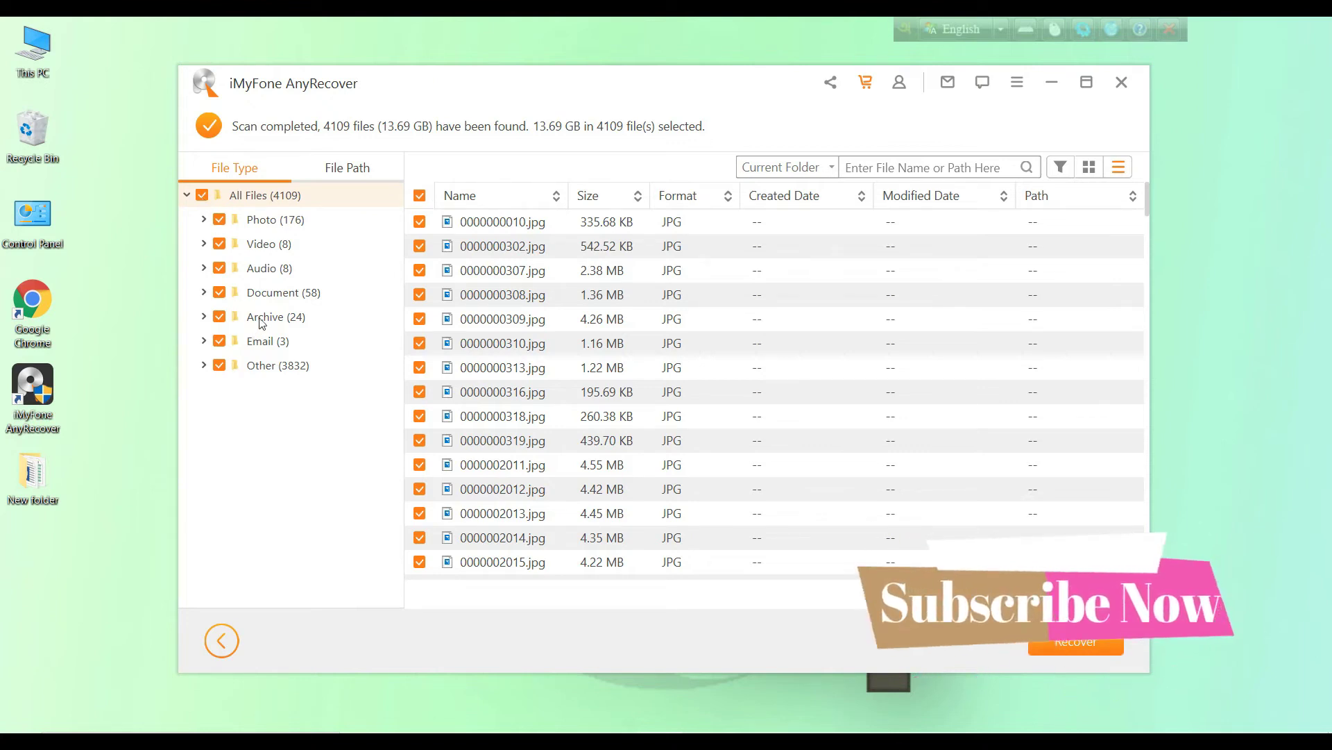
{"action": "left_click", "coordinate": [202, 195]}
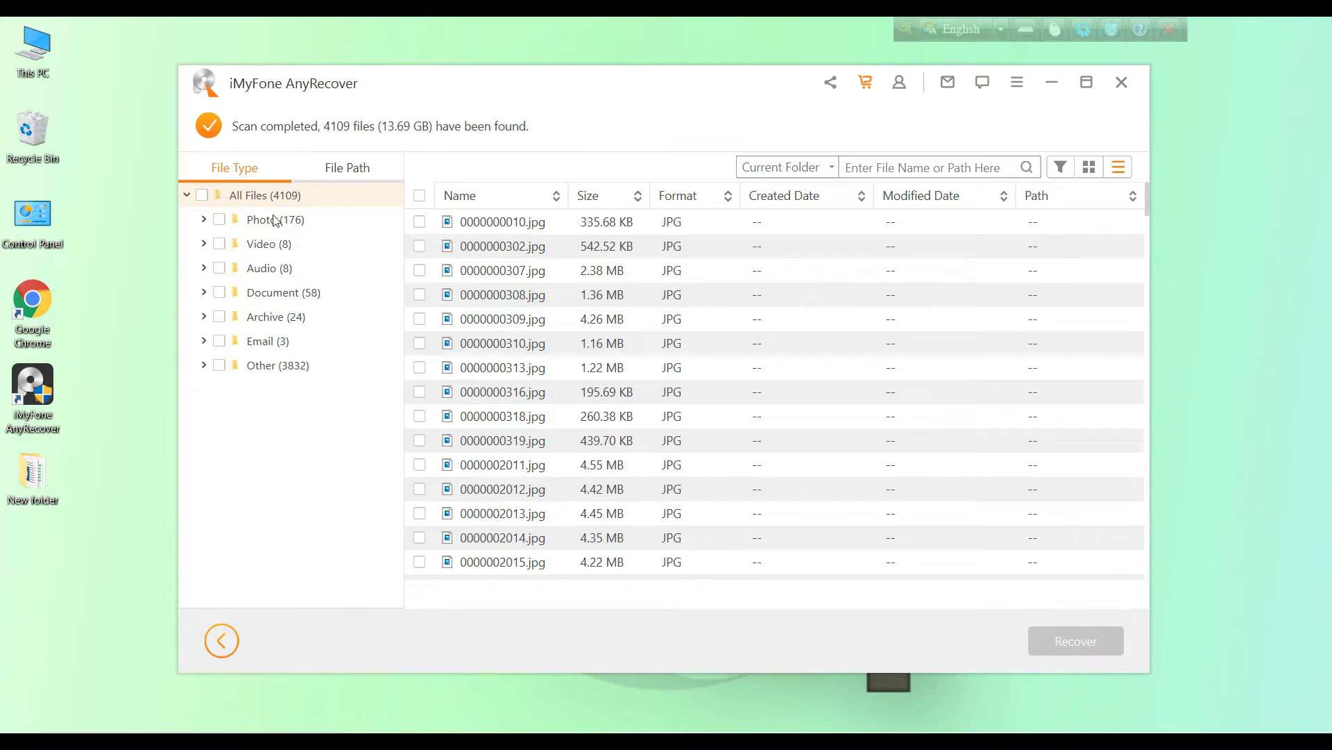
{"action": "left_click", "coordinate": [258, 220]}
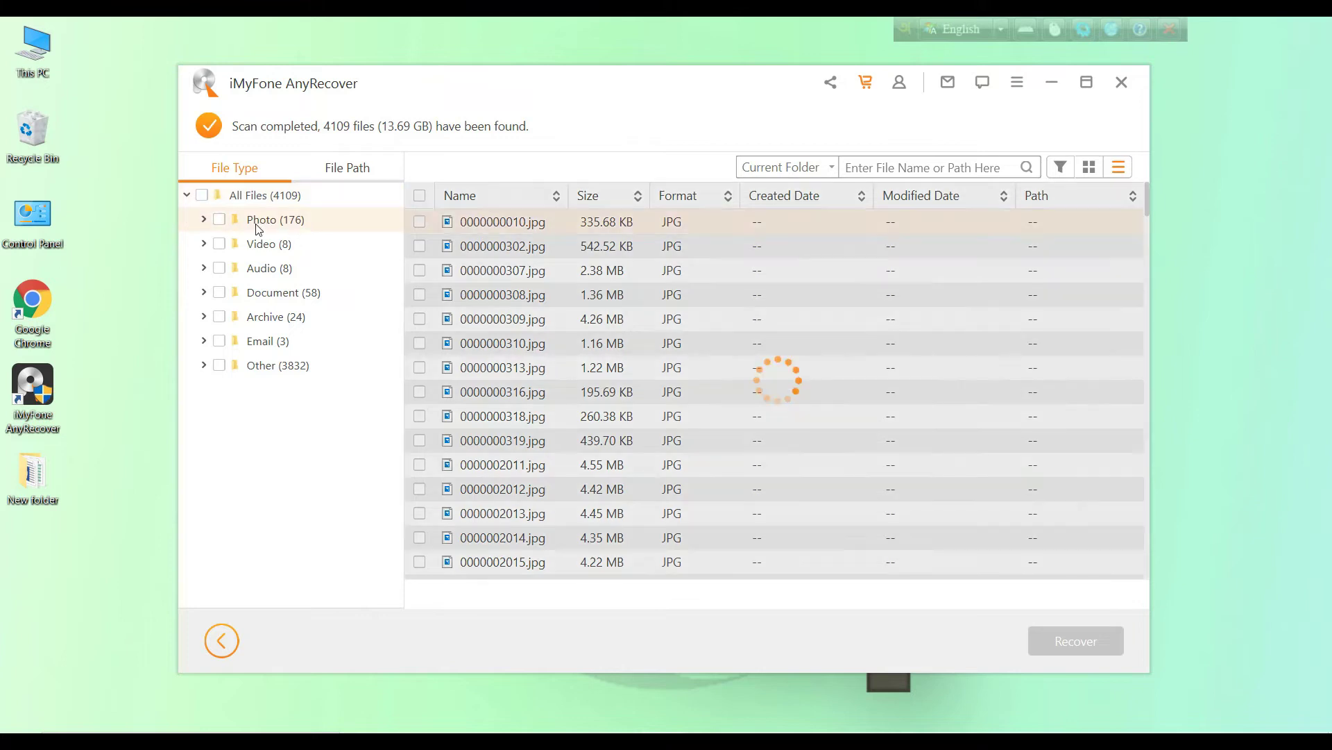
{"action": "left_click", "coordinate": [220, 220]}
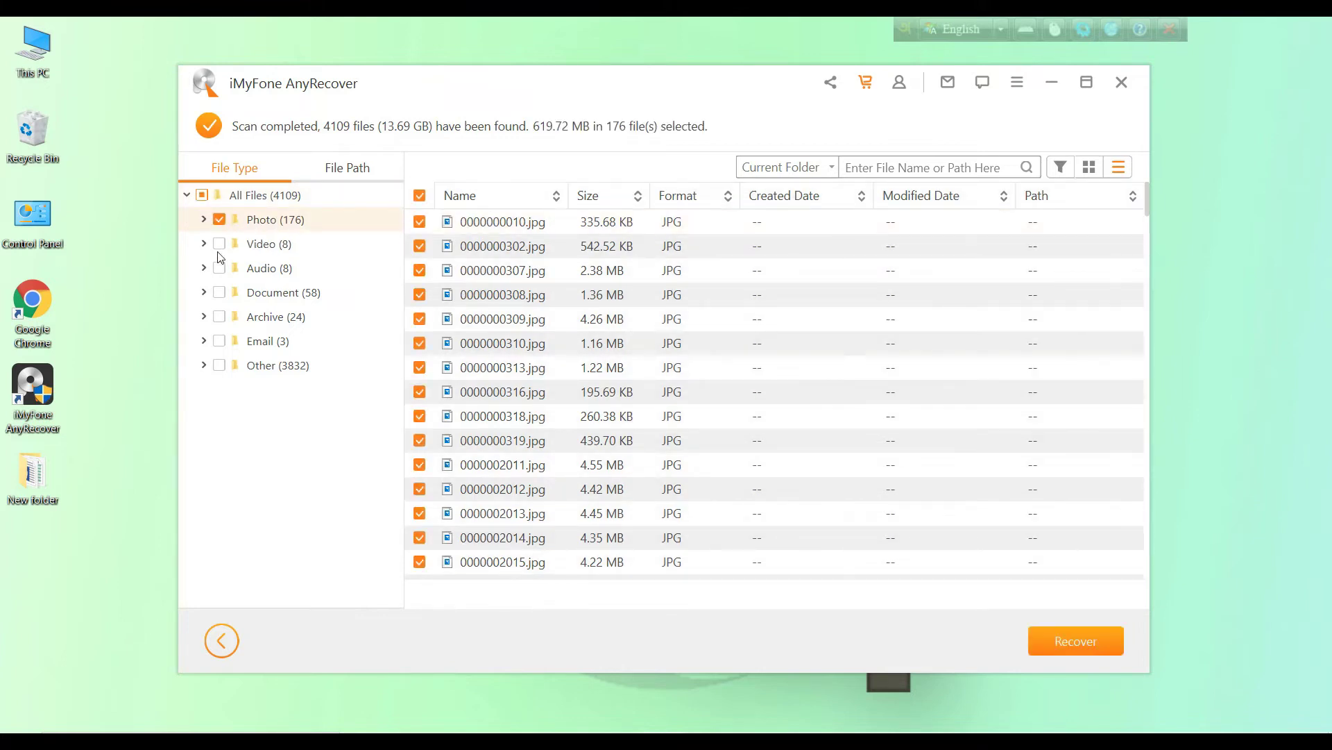
{"action": "left_click", "coordinate": [219, 244]}
{"action": "left_click", "coordinate": [219, 268]}
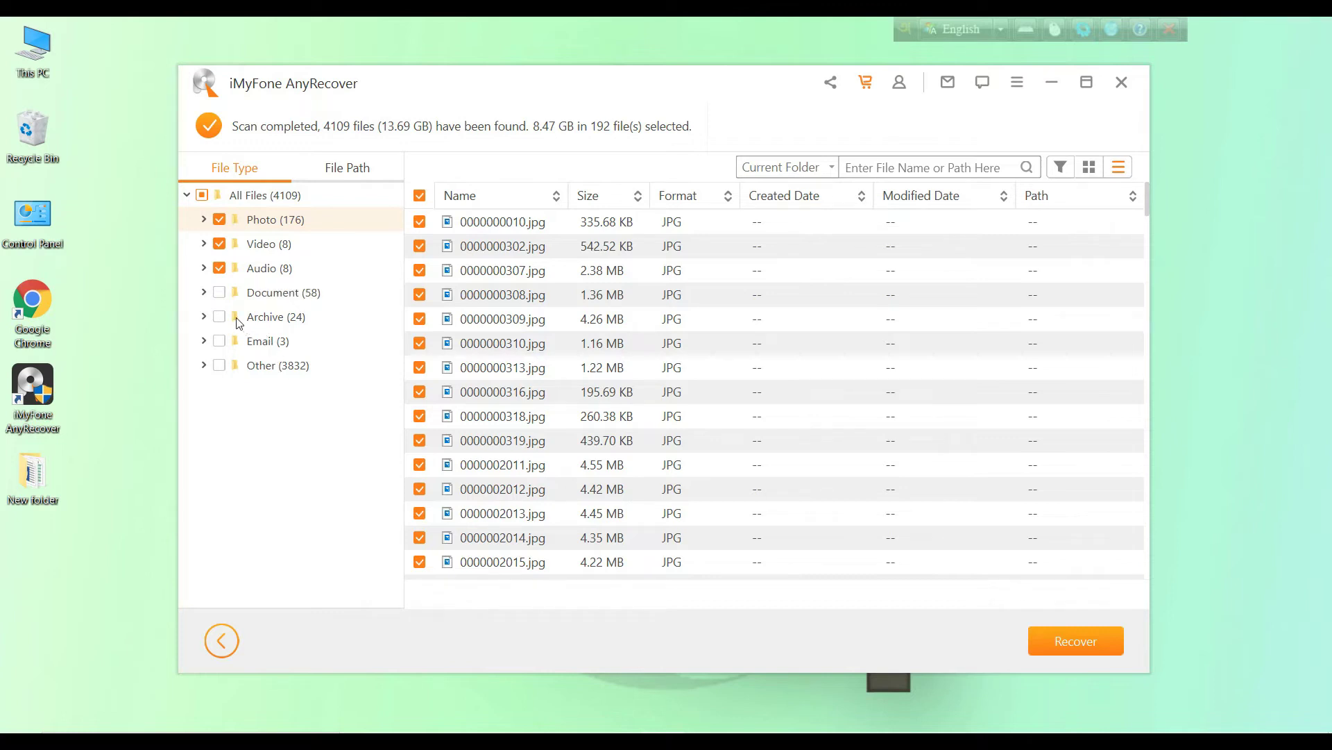
{"action": "left_click", "coordinate": [220, 297]}
Step: Recover the marked files to the Desktop and dismiss the recovery completion notice
{"action": "left_click", "coordinate": [1087, 641]}
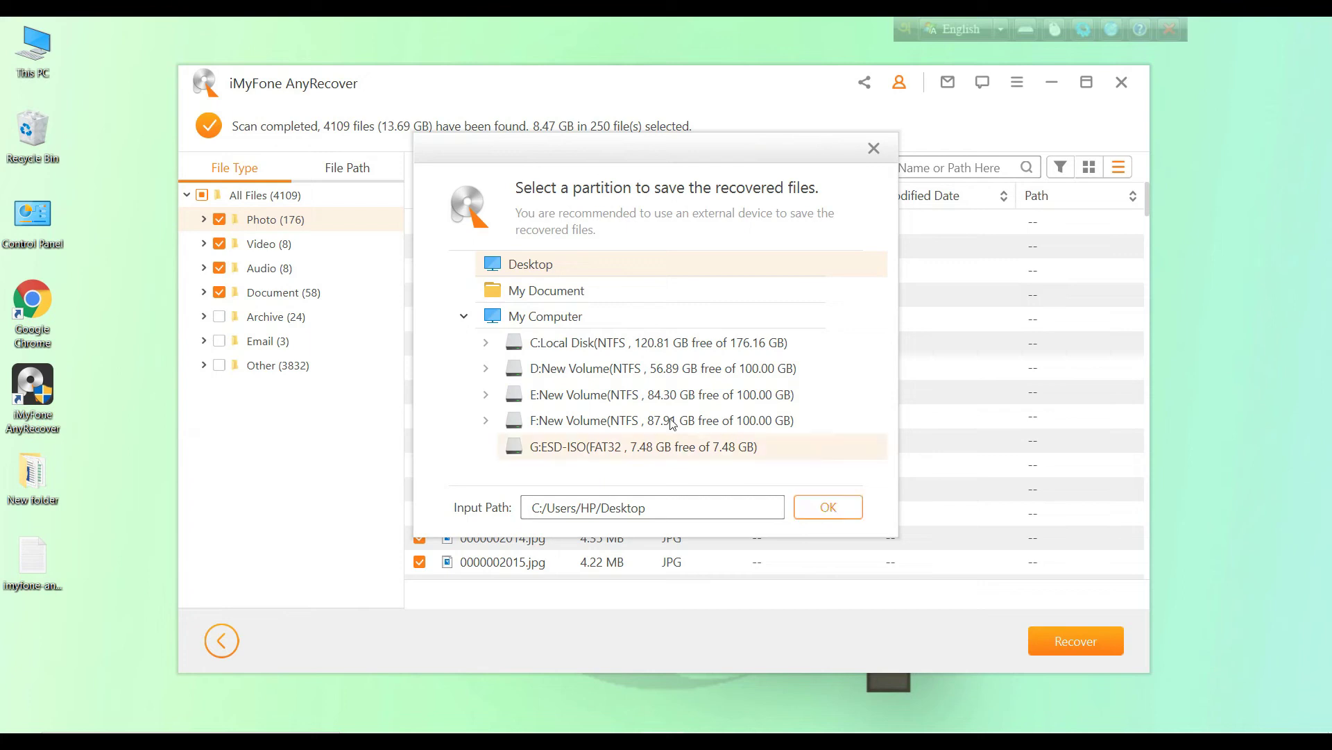
{"action": "left_click", "coordinate": [486, 369]}
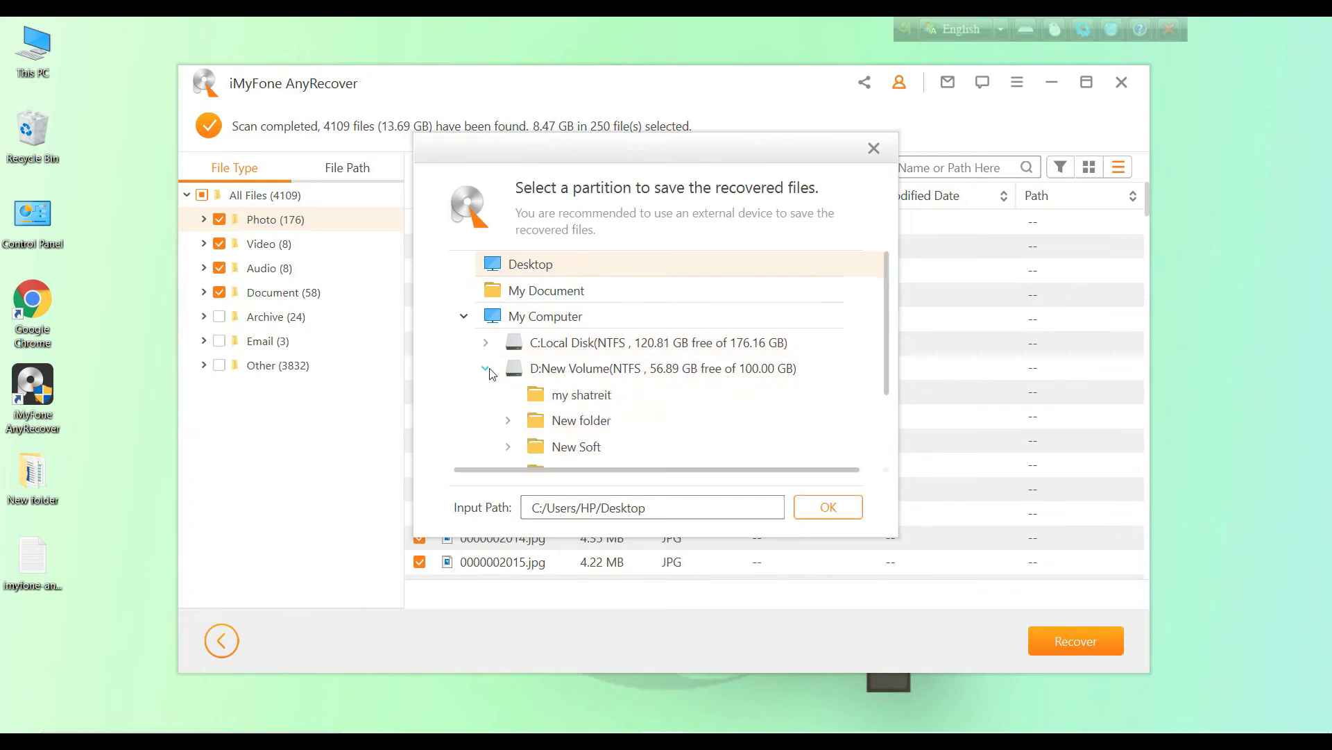
{"action": "left_click", "coordinate": [486, 369]}
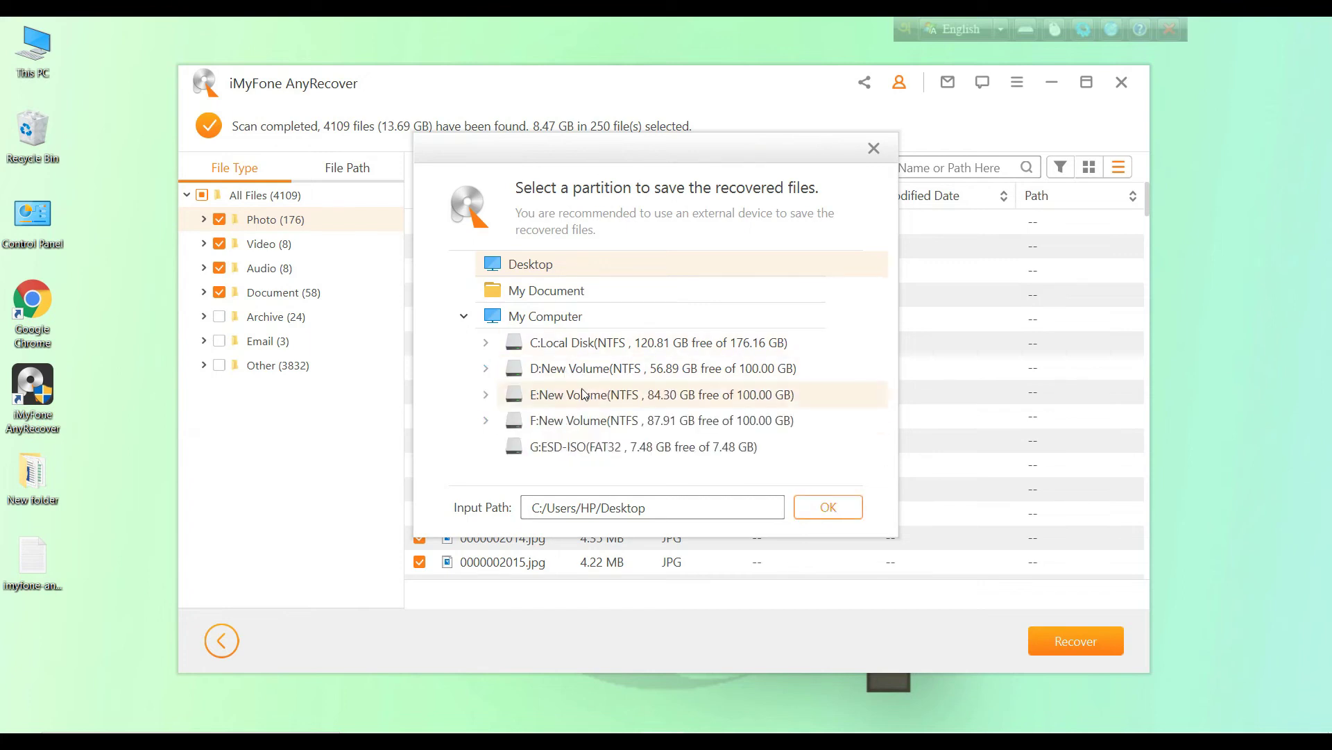
{"action": "left_click", "coordinate": [816, 512]}
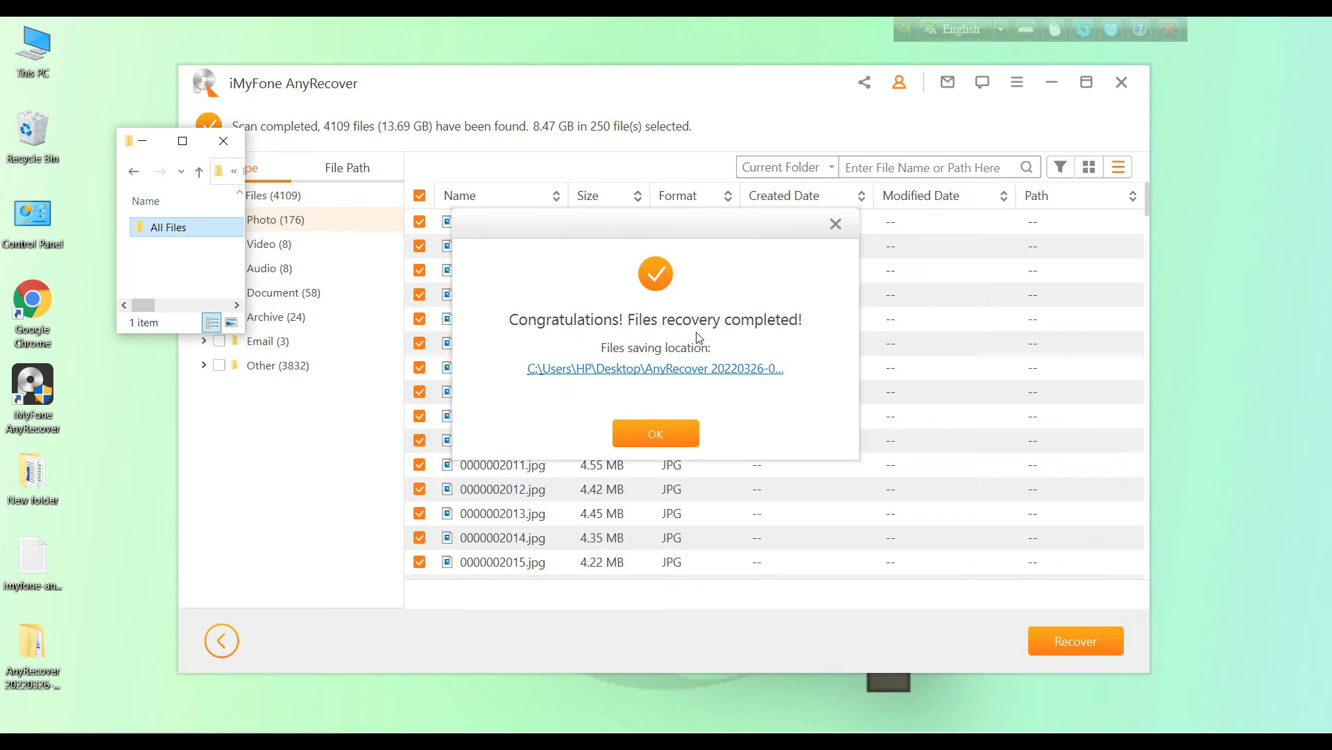
{"action": "left_click", "coordinate": [647, 436]}
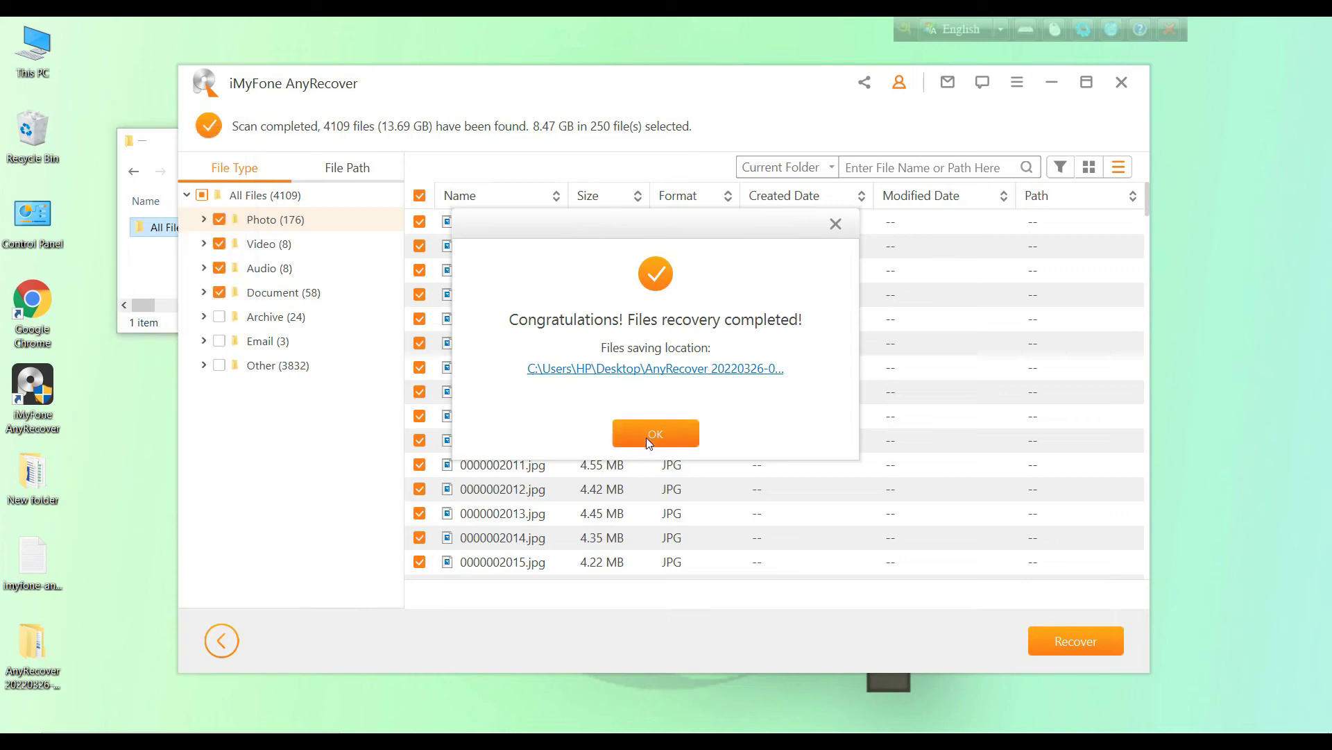
Step: Maximize the recovery output folder's window, refresh it and open its All Files folder
{"action": "left_click", "coordinate": [147, 273]}
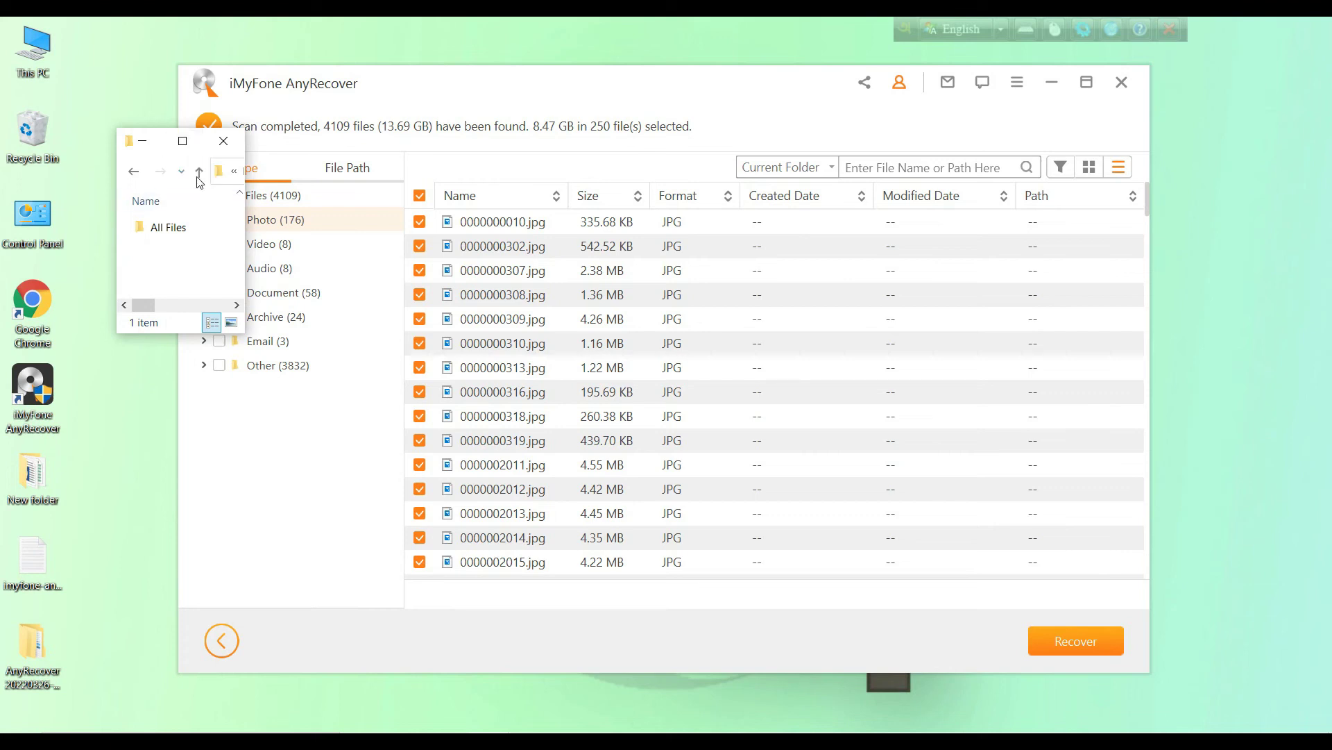
{"action": "left_click", "coordinate": [187, 150]}
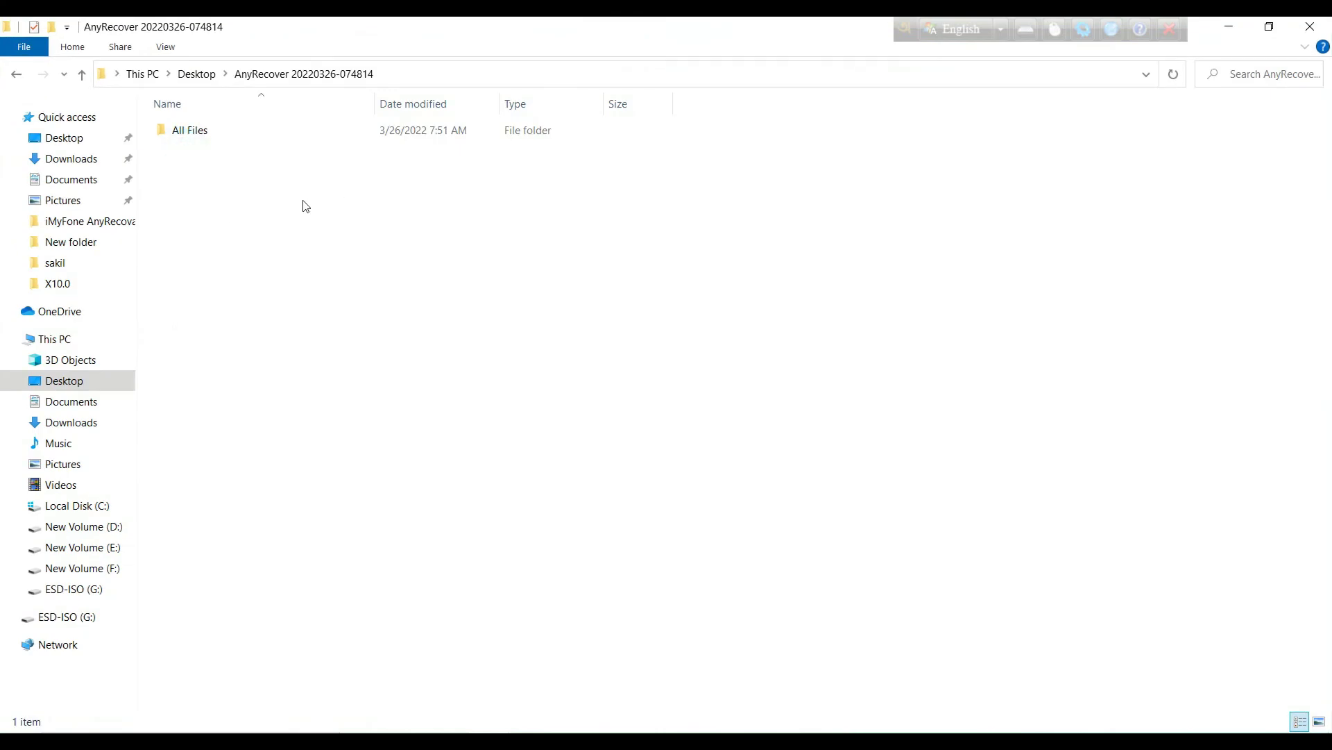
{"action": "right_click", "coordinate": [294, 220]}
{"action": "left_click", "coordinate": [350, 294]}
{"action": "left_click", "coordinate": [202, 132]}
{"action": "double_click", "coordinate": [202, 131]}
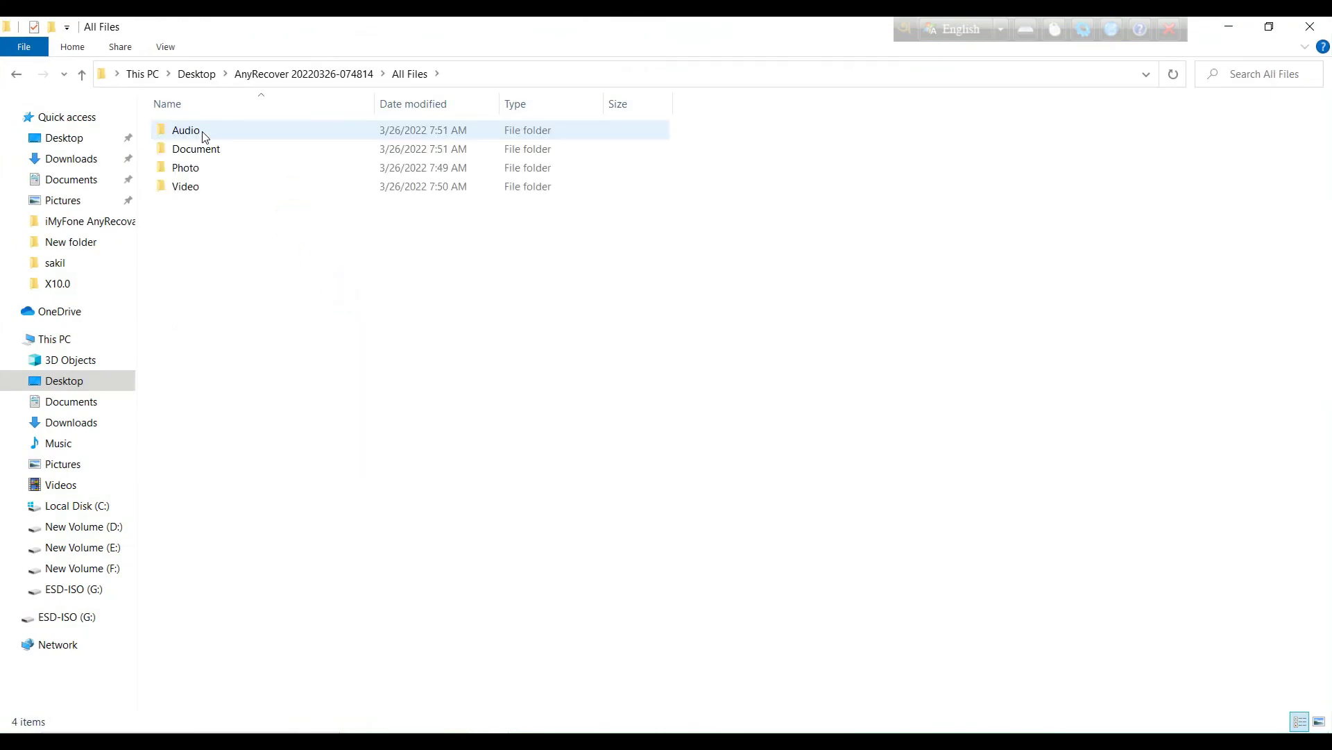
{"action": "right_click", "coordinate": [208, 232]}
{"action": "left_click", "coordinate": [279, 298]}
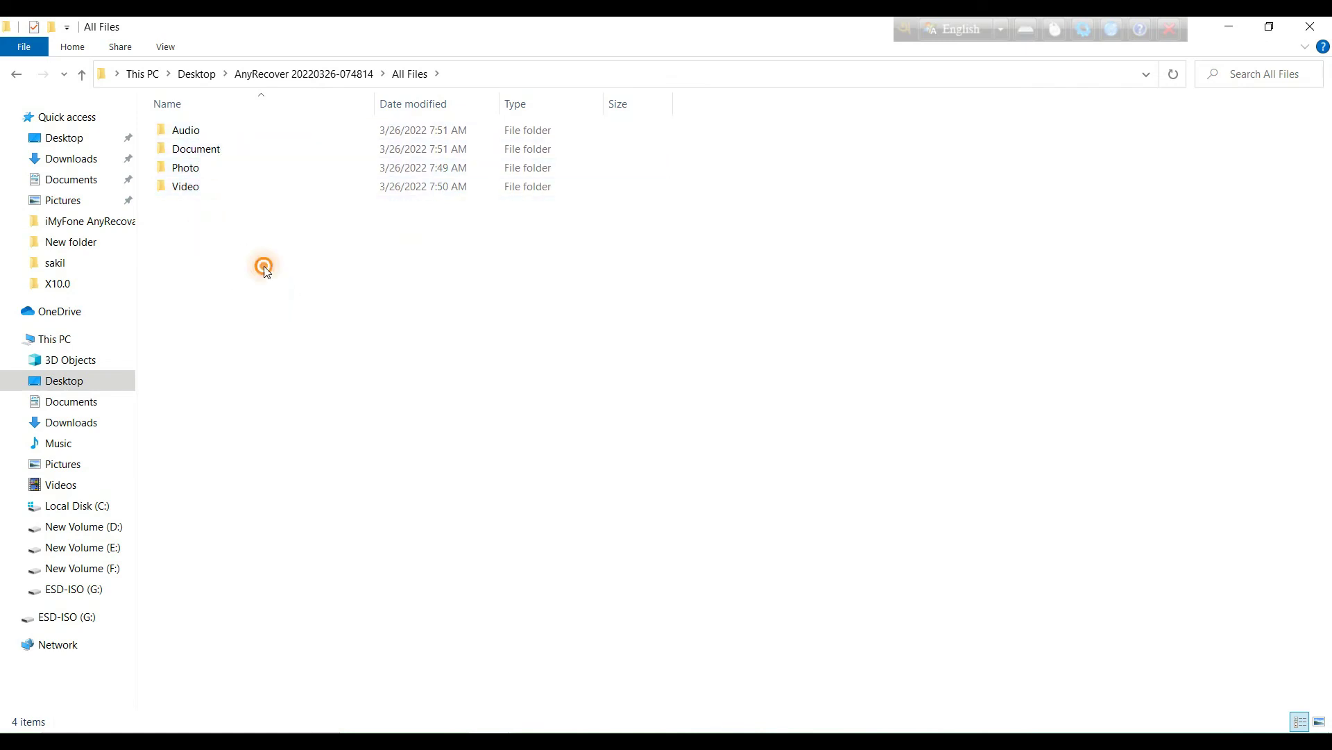
{"action": "right_click", "coordinate": [263, 265]}
{"action": "left_click", "coordinate": [285, 336]}
{"action": "right_click", "coordinate": [304, 310]}
{"action": "left_click", "coordinate": [326, 370]}
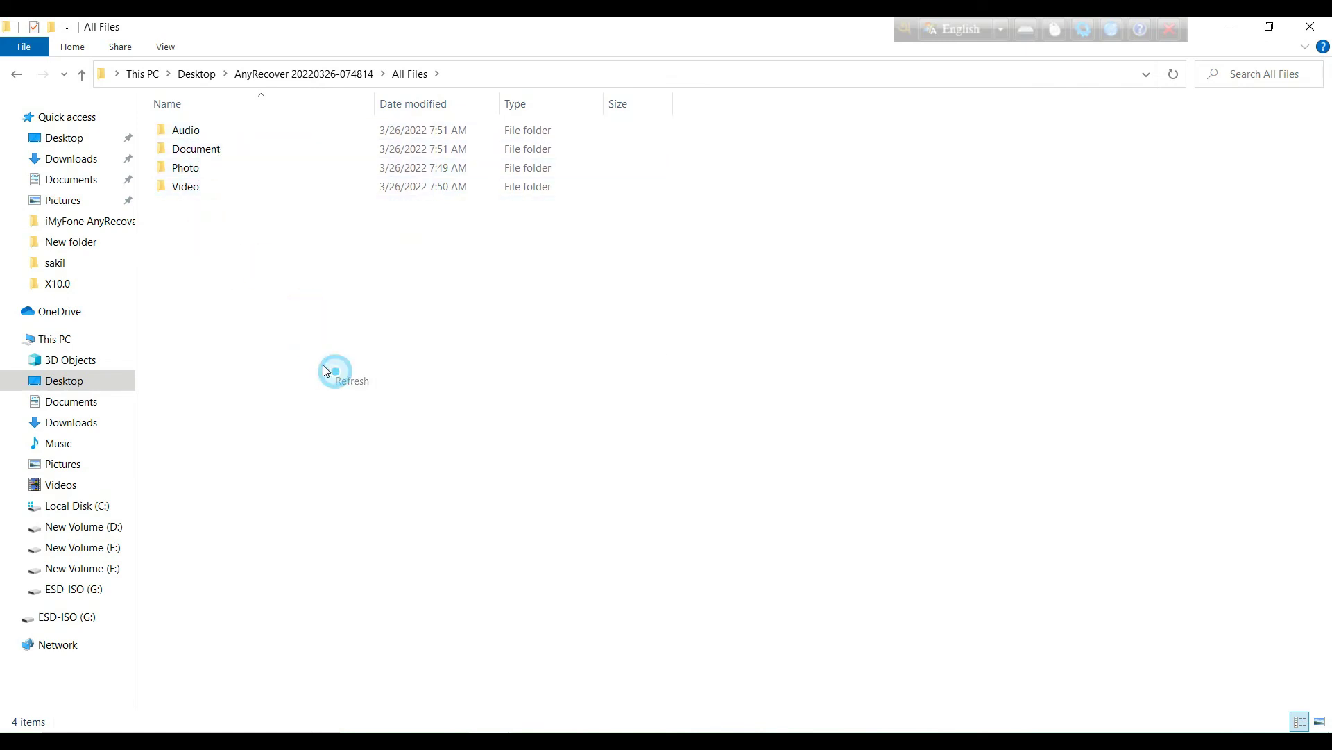
Step: Examine the recovered audio files in the WAV and MP3 subfolders of the Audio folder
{"action": "double_click", "coordinate": [182, 133]}
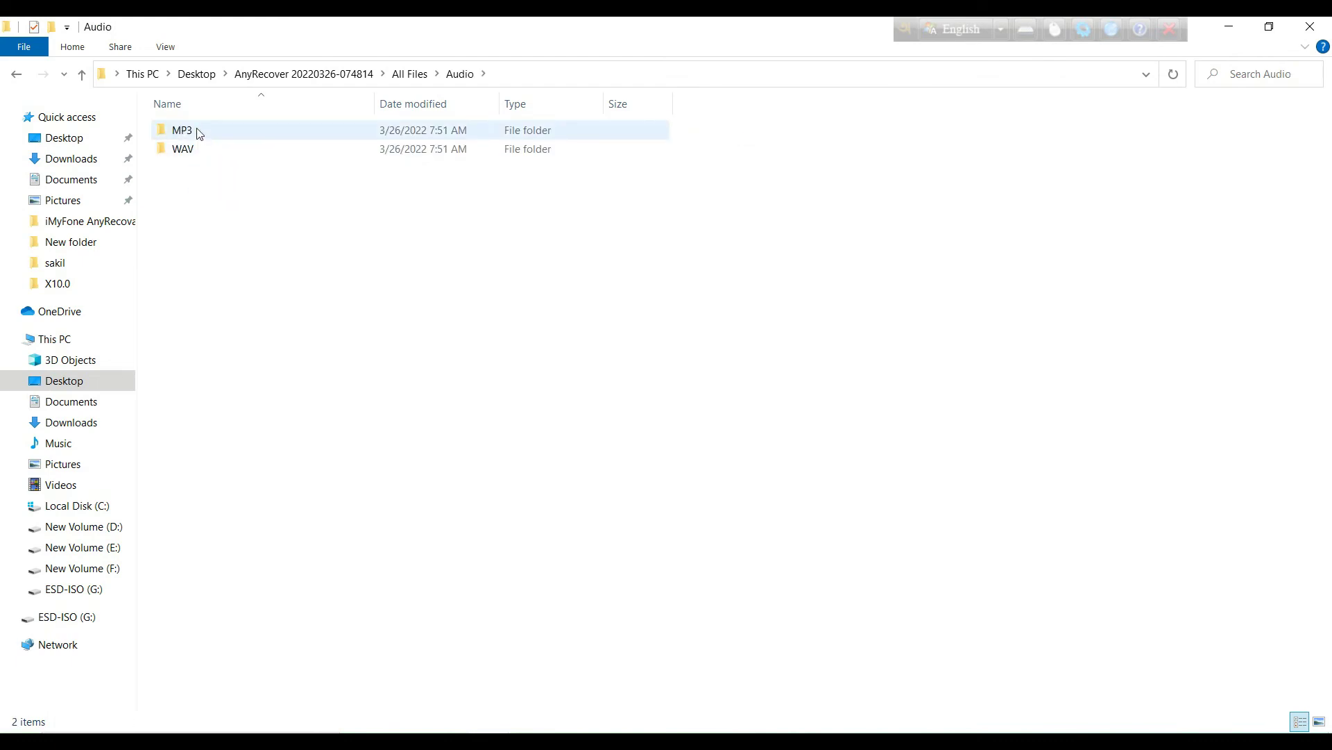
{"action": "double_click", "coordinate": [184, 150]}
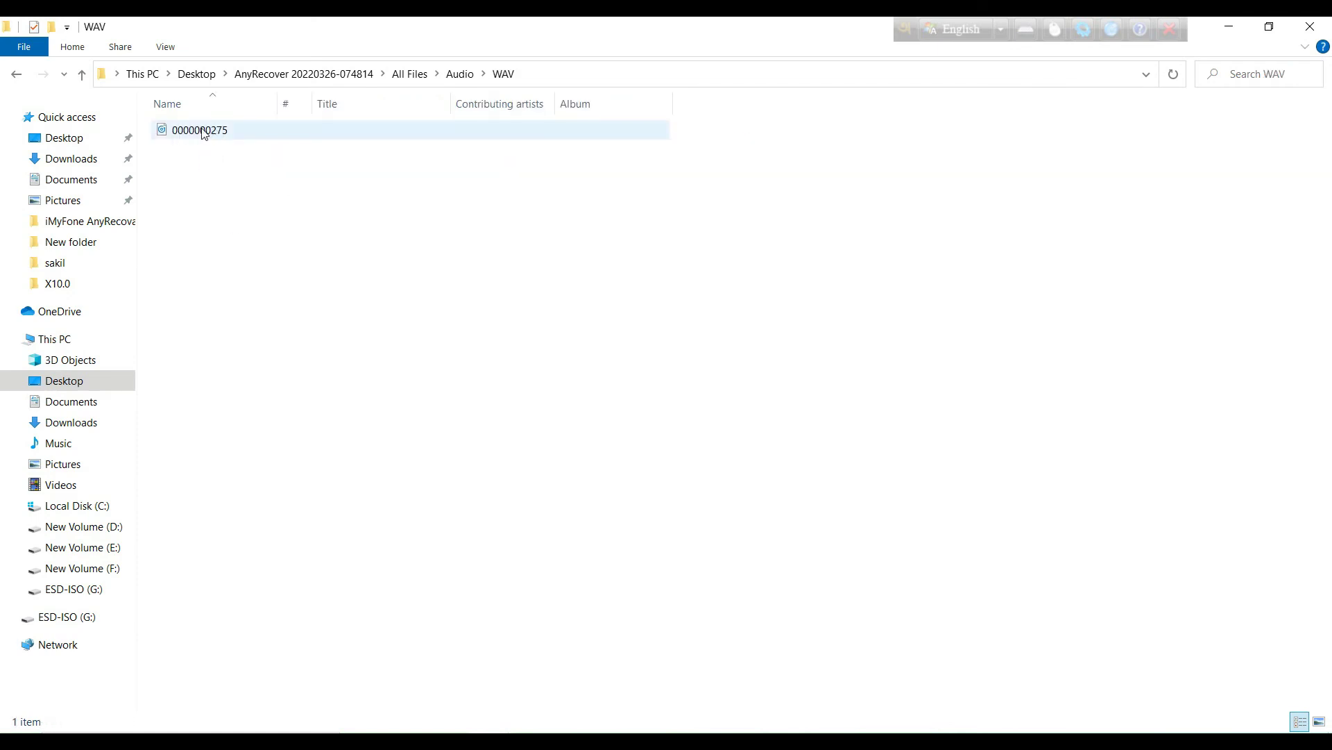
{"action": "left_click", "coordinate": [82, 75]}
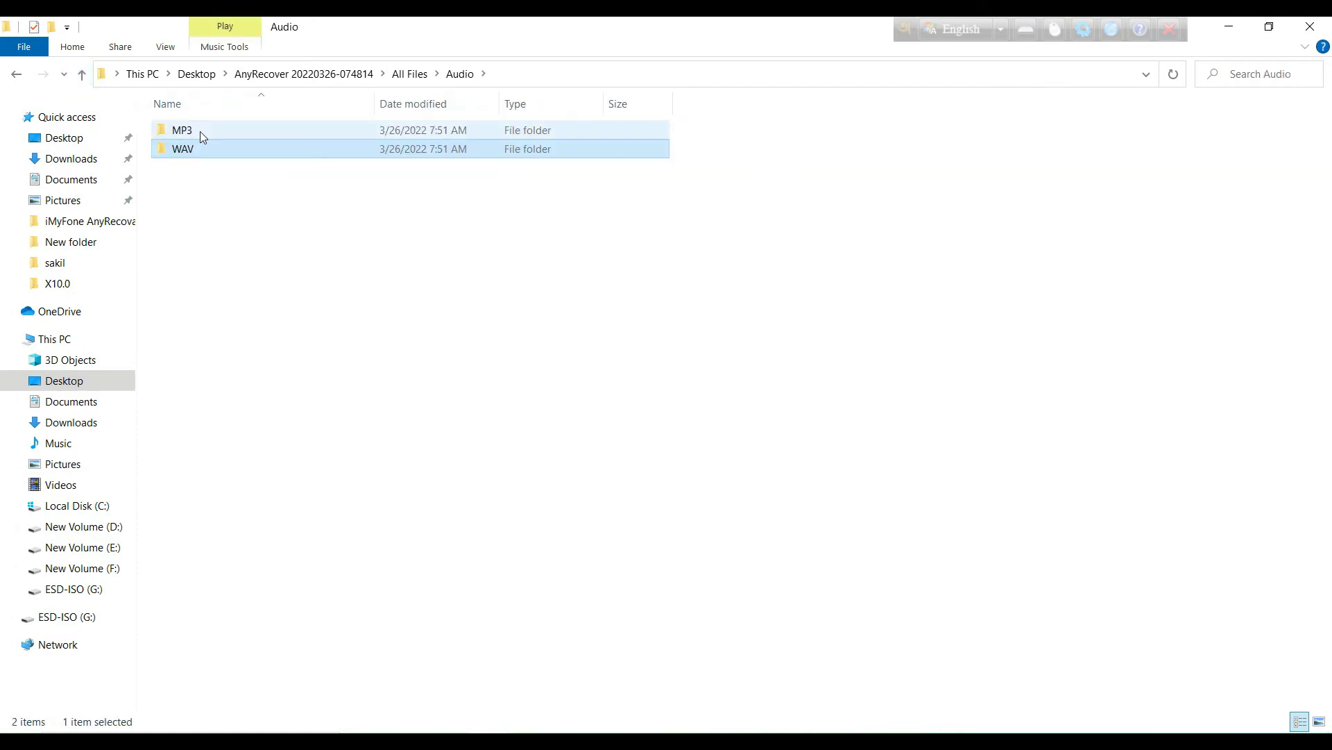
{"action": "double_click", "coordinate": [200, 131]}
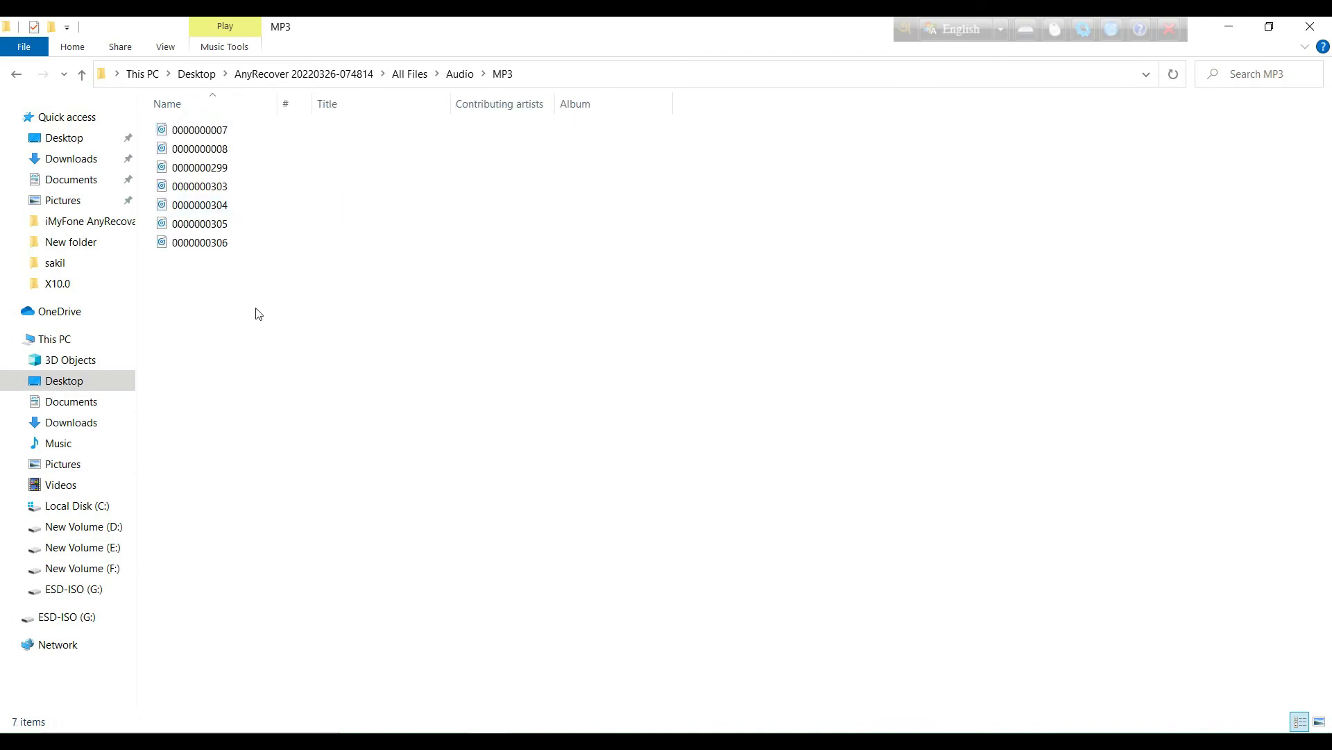
{"action": "left_click_drag", "start_coordinate": [250, 294], "coordinate": [198, 123]}
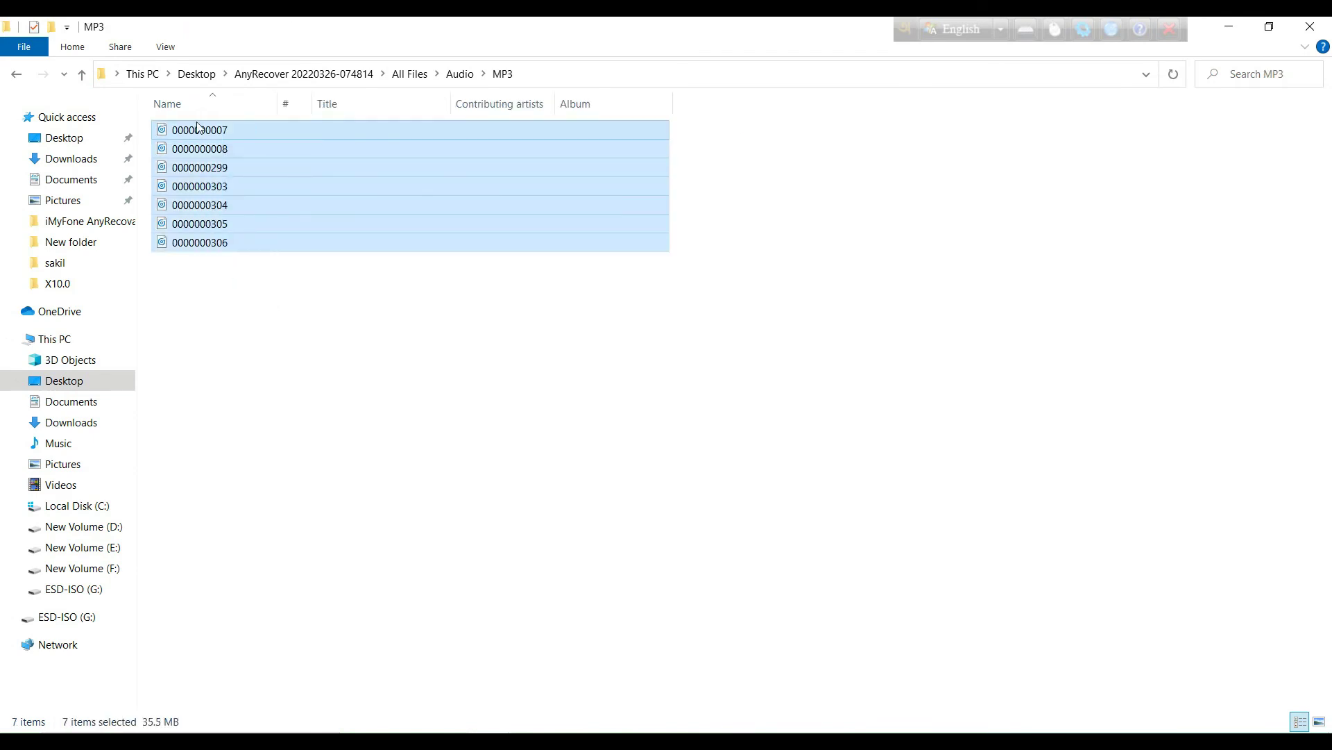
{"action": "left_click", "coordinate": [263, 298]}
{"action": "right_click", "coordinate": [262, 294]}
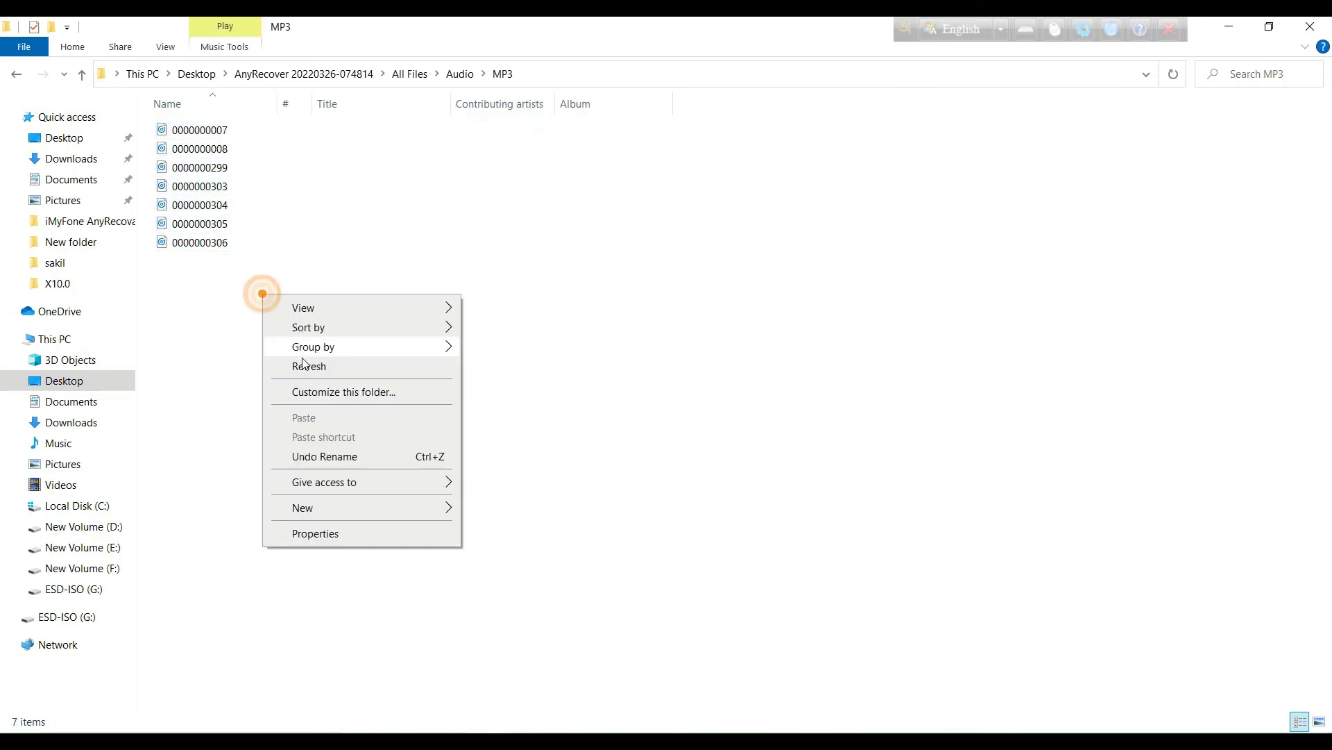
{"action": "left_click", "coordinate": [305, 366]}
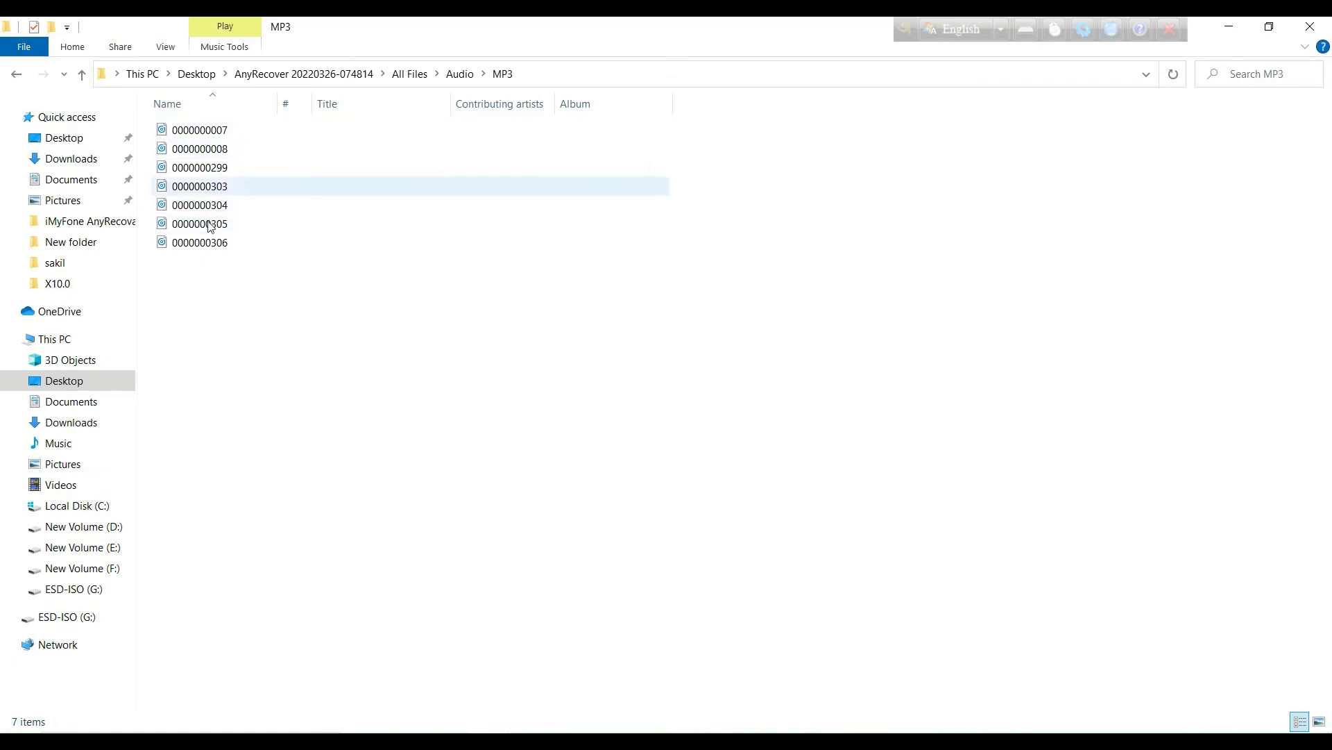
{"action": "right_click", "coordinate": [253, 321]}
{"action": "left_click", "coordinate": [312, 389]}
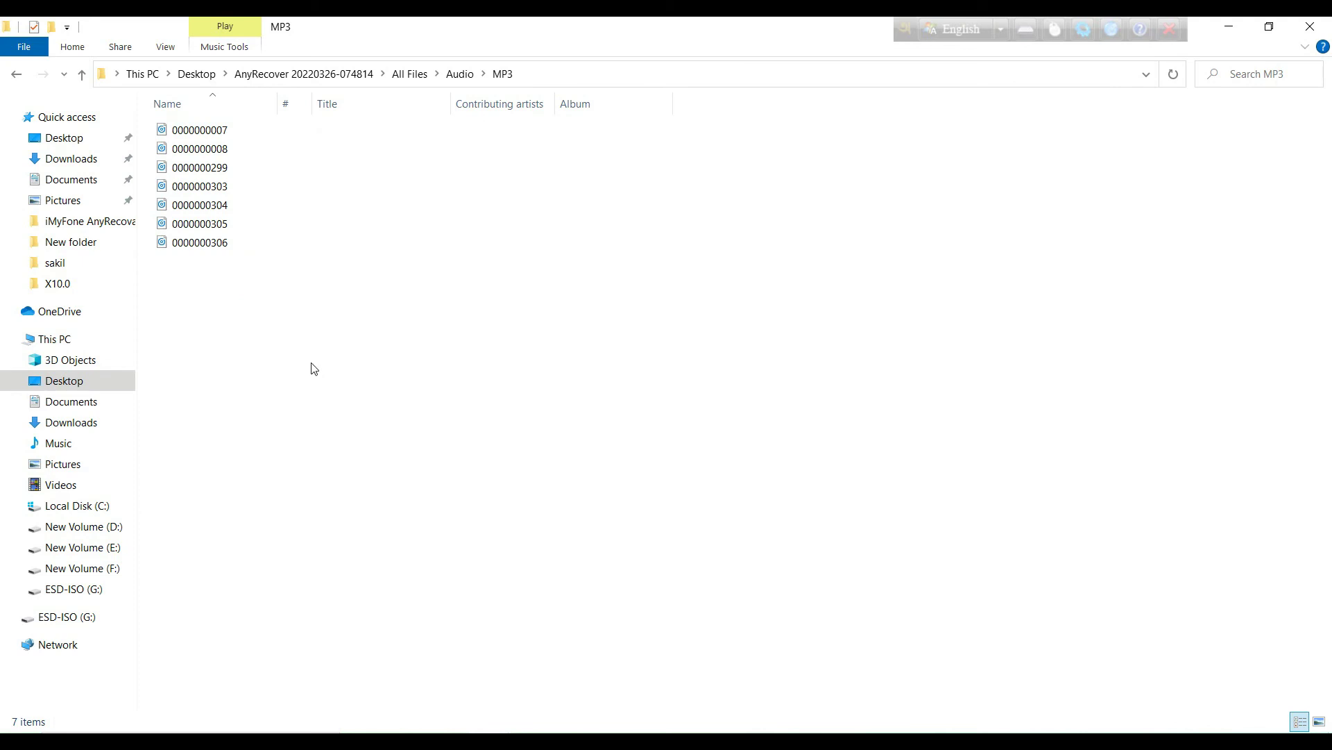
{"action": "right_click", "coordinate": [290, 333]}
{"action": "left_click", "coordinate": [355, 401]}
{"action": "double_click", "coordinate": [204, 131]}
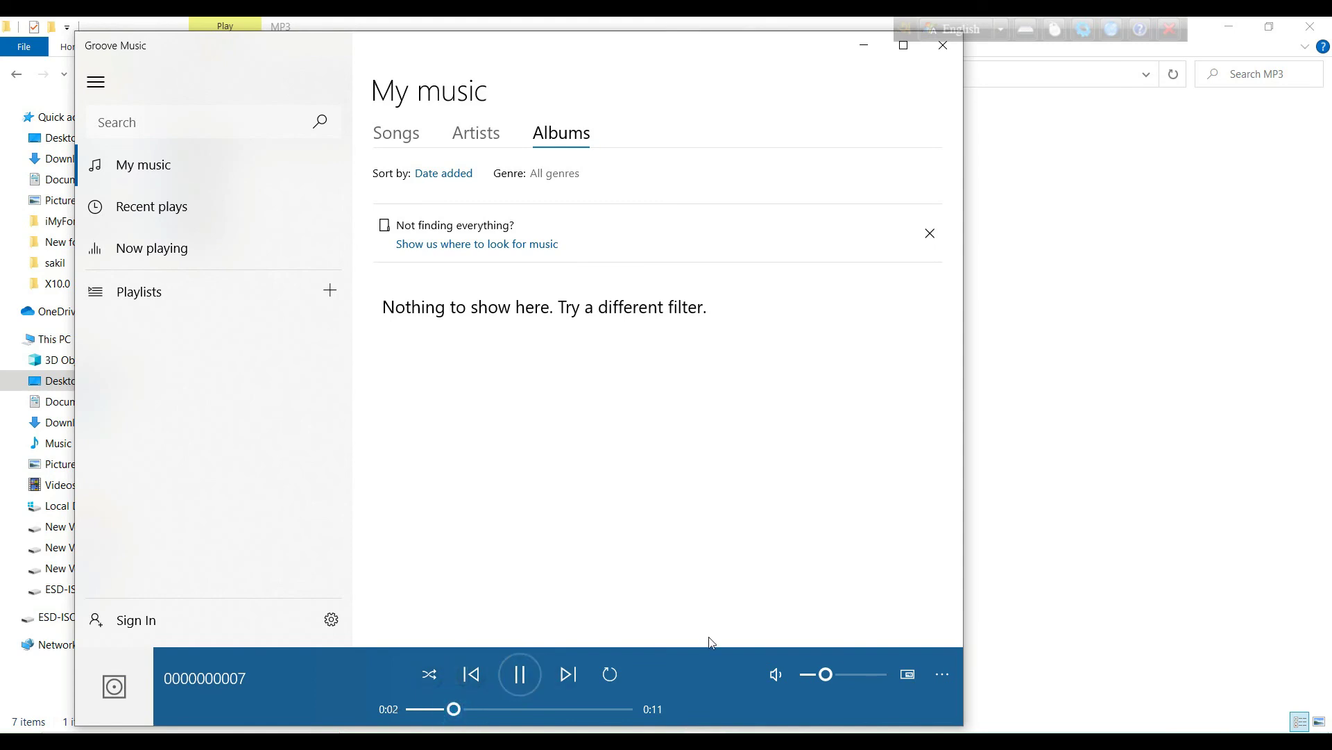
{"action": "left_click_drag", "start_coordinate": [824, 677], "coordinate": [782, 683]}
{"action": "left_click_drag", "start_coordinate": [765, 51], "coordinate": [756, 73]}
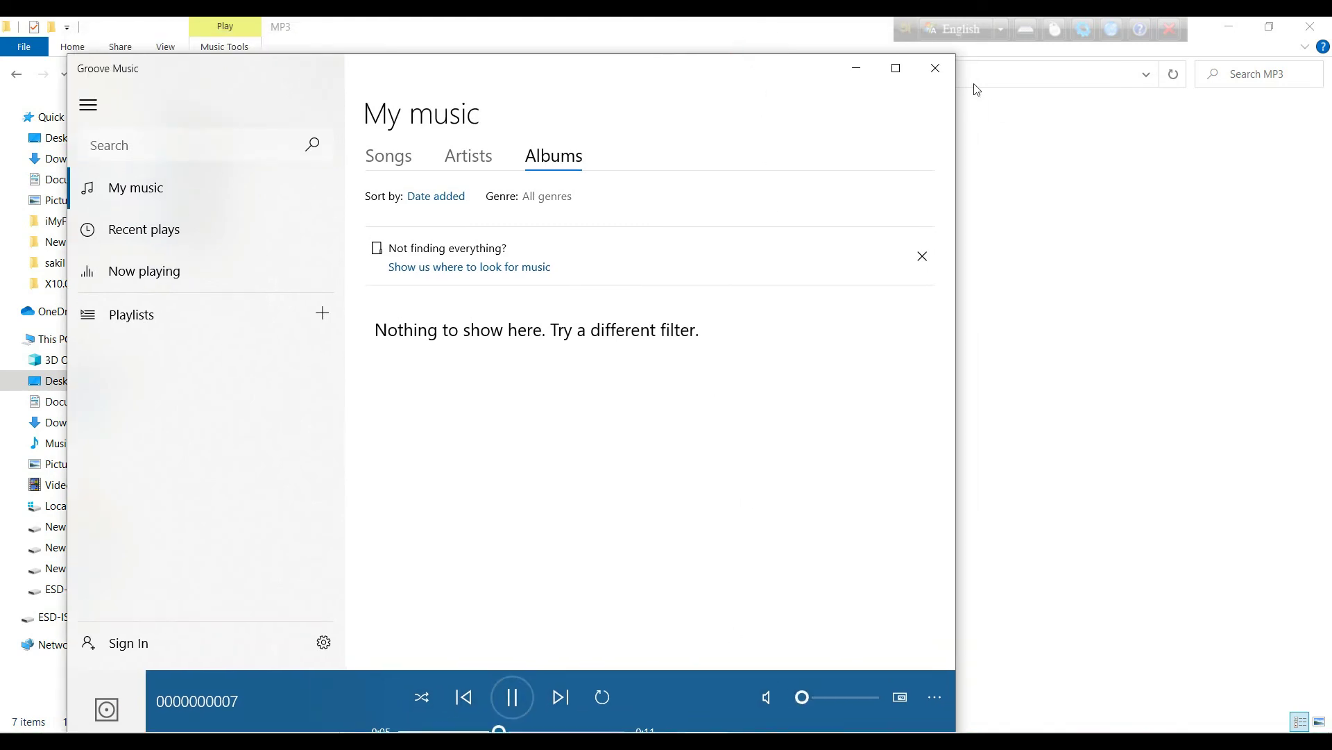
{"action": "left_click", "coordinate": [929, 69]}
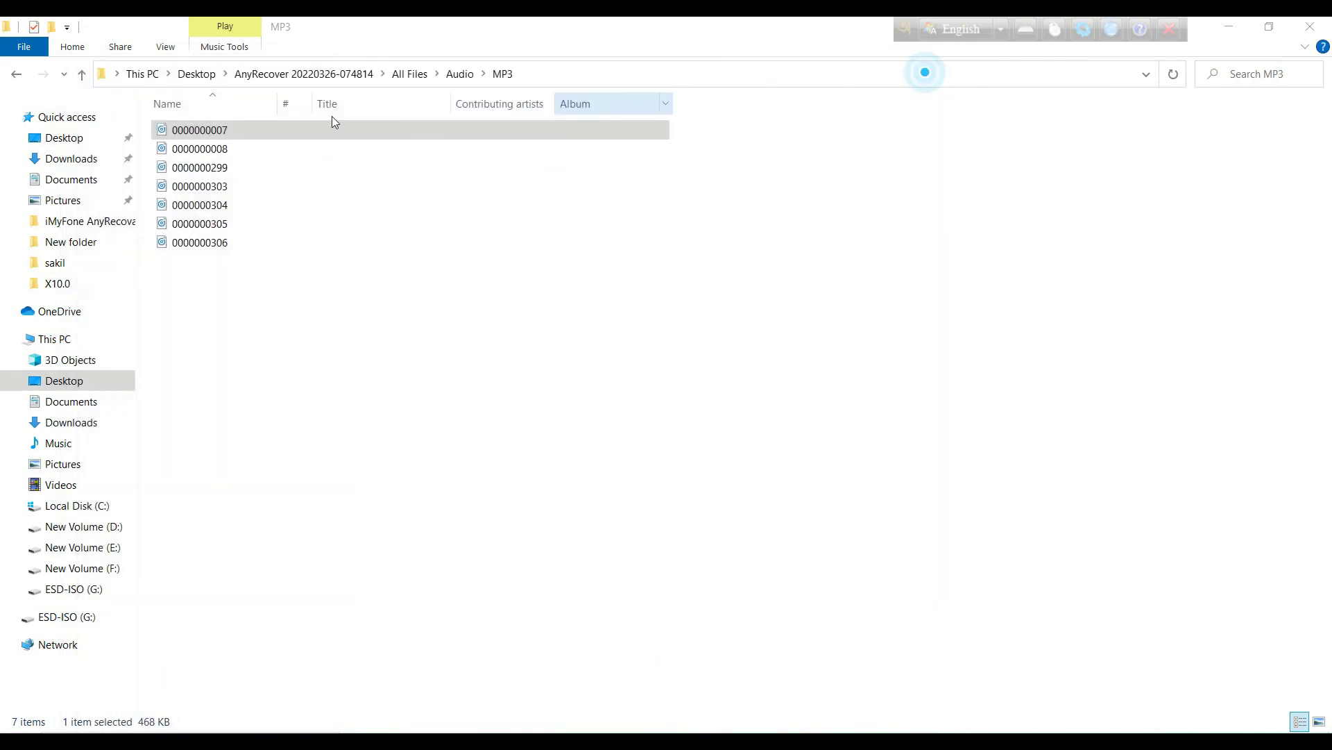
{"action": "double_click", "coordinate": [186, 169]}
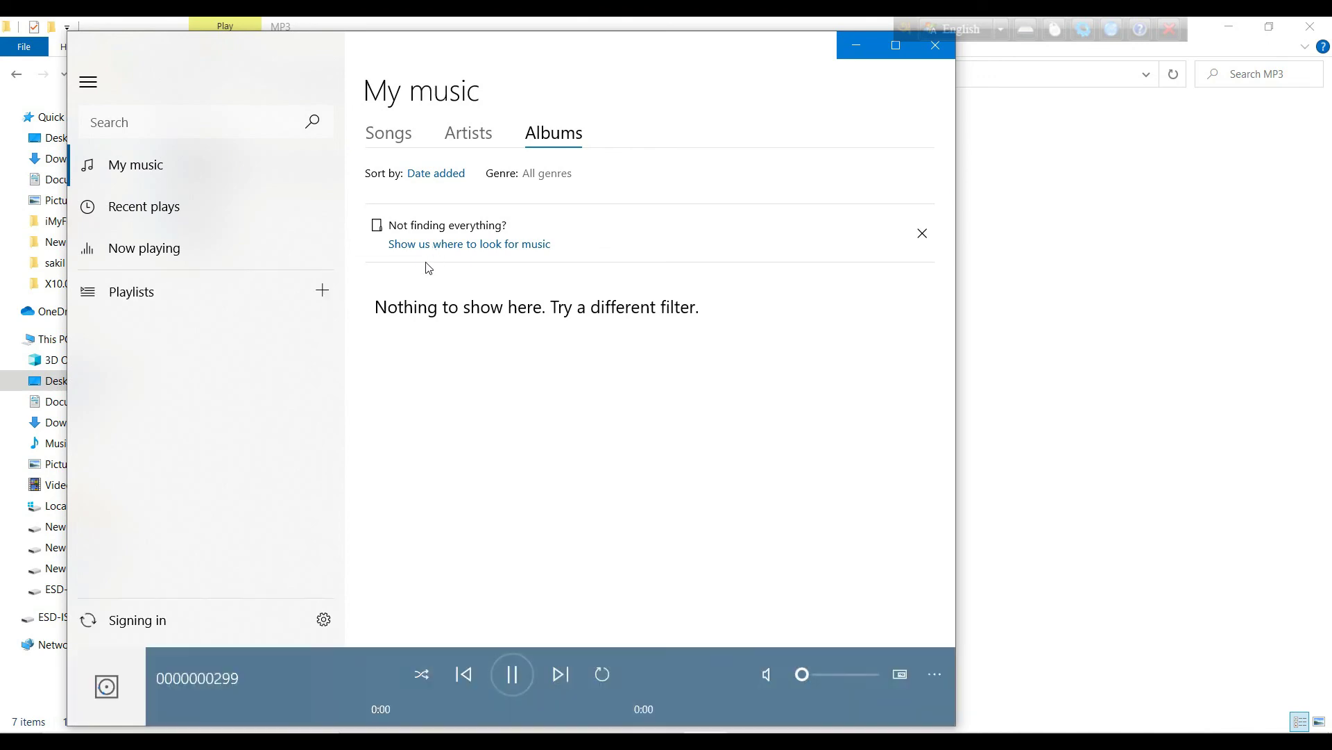
{"action": "left_click_drag", "start_coordinate": [805, 678], "coordinate": [811, 679]}
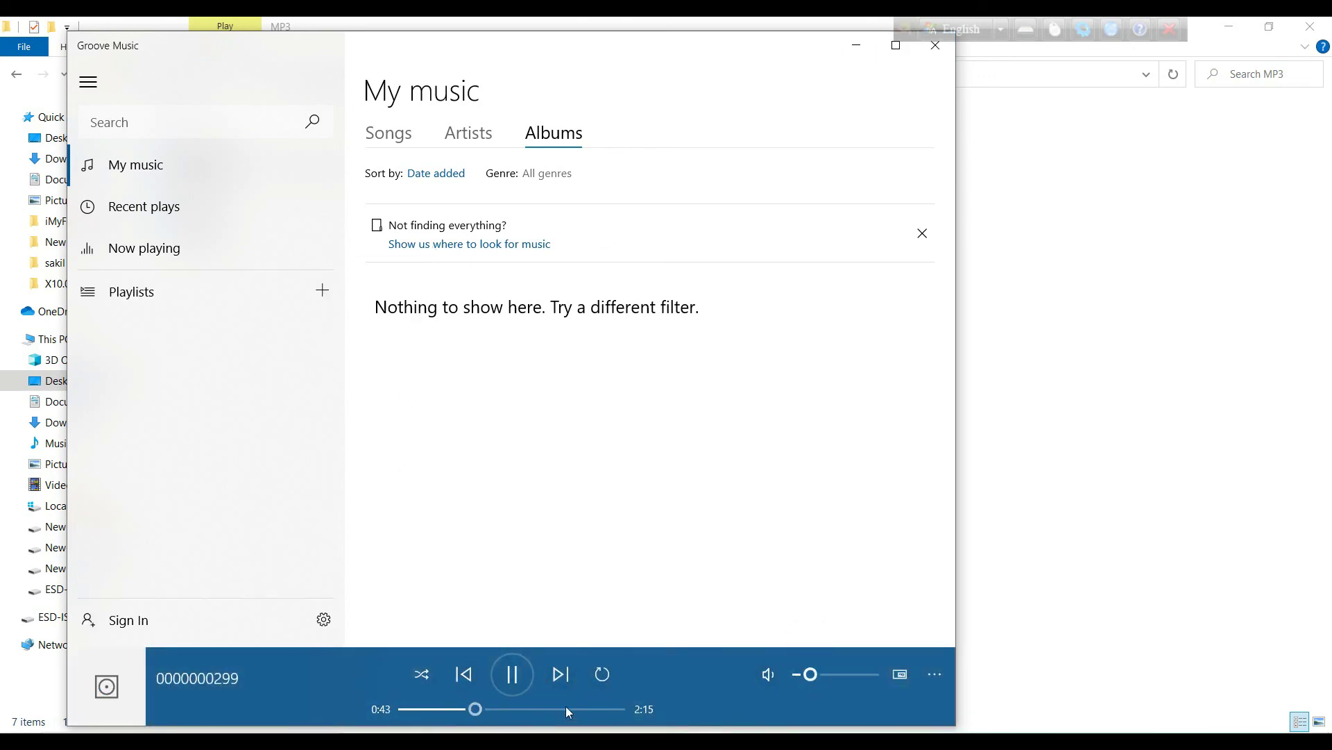
{"action": "left_click", "coordinate": [935, 46]}
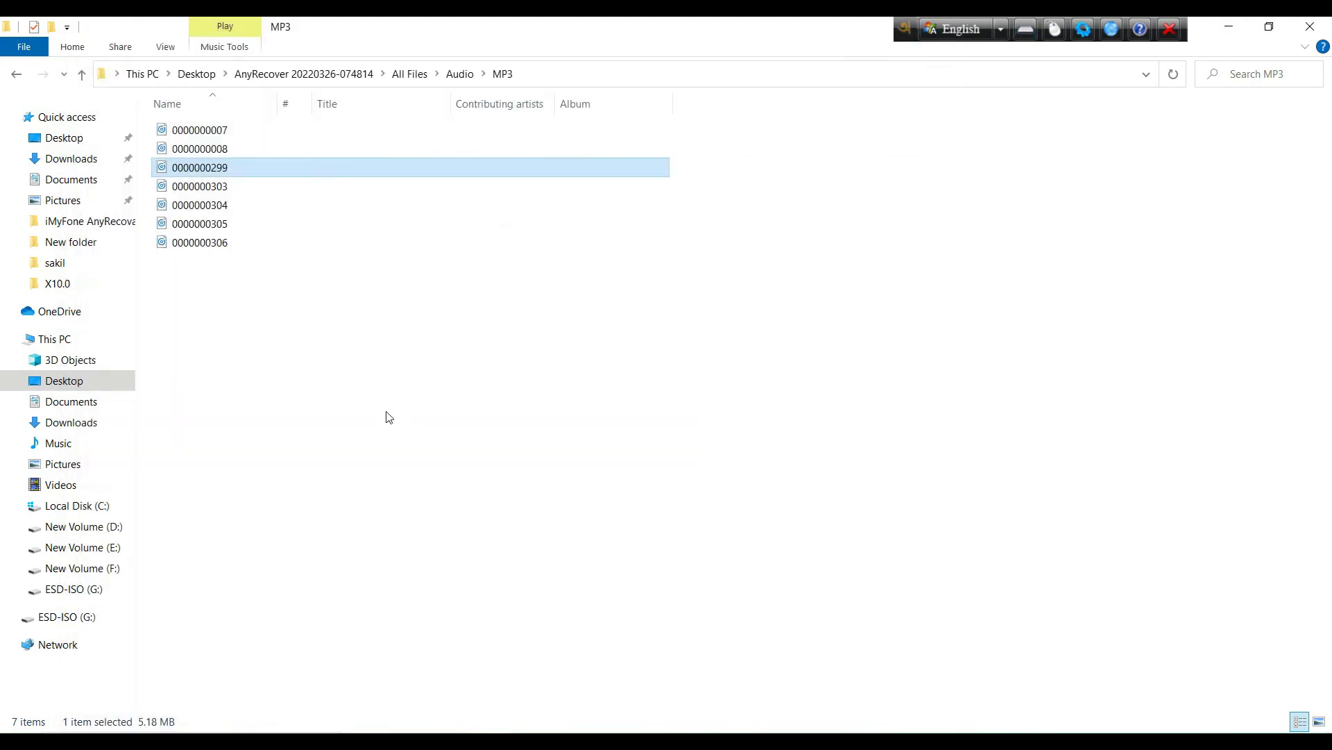
{"action": "left_click", "coordinate": [350, 392]}
{"action": "right_click", "coordinate": [337, 344]}
{"action": "left_click", "coordinate": [408, 414]}
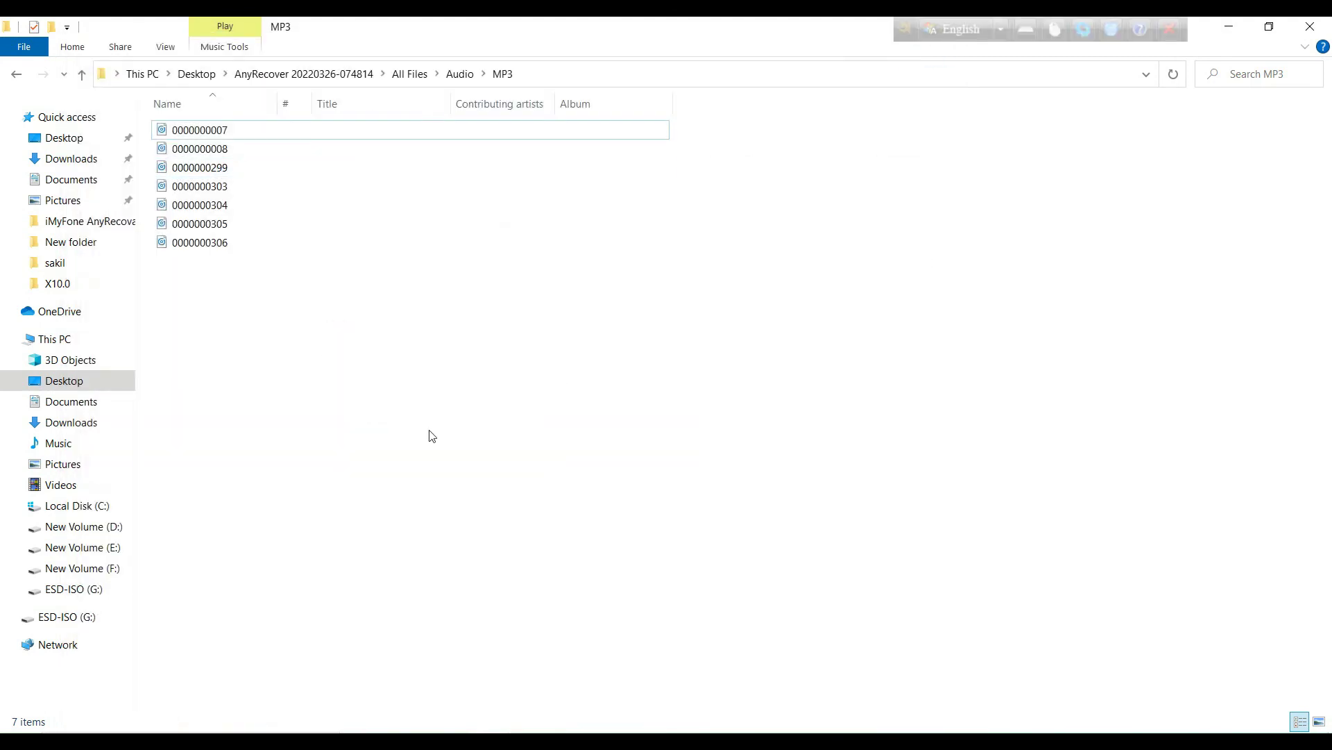
Step: Open the recovered Photo folder and examine the images in its PNG subfolder
{"action": "left_click", "coordinate": [81, 75]}
{"action": "left_click", "coordinate": [81, 76]}
{"action": "double_click", "coordinate": [217, 168]}
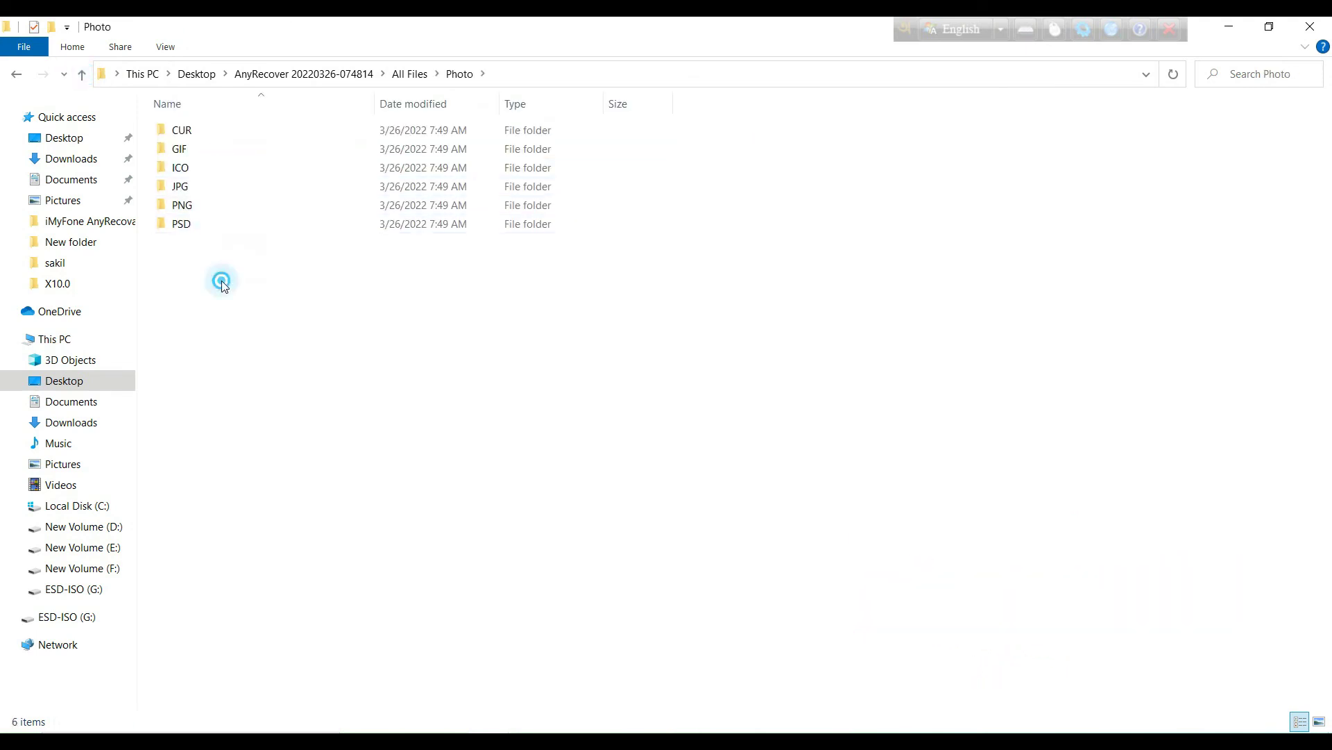
{"action": "left_click_drag", "start_coordinate": [272, 302], "coordinate": [220, 132]}
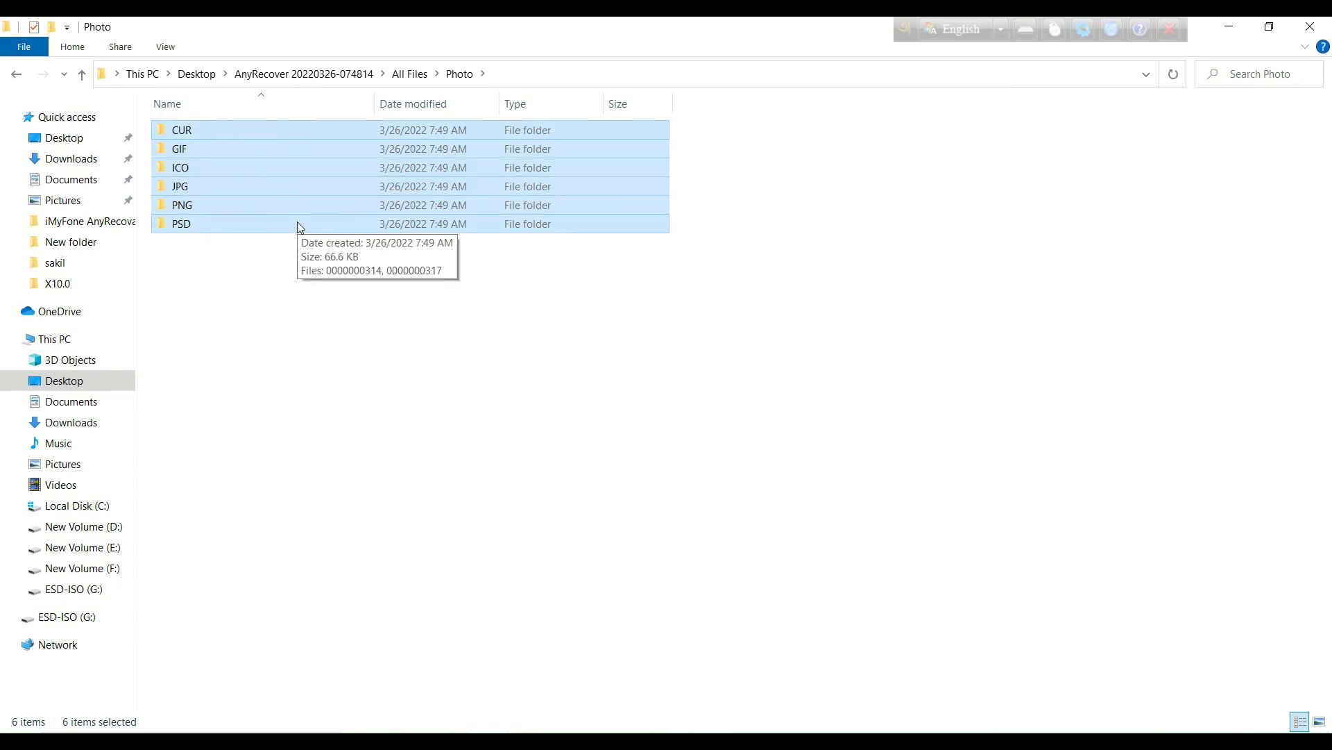
{"action": "left_click", "coordinate": [278, 346]}
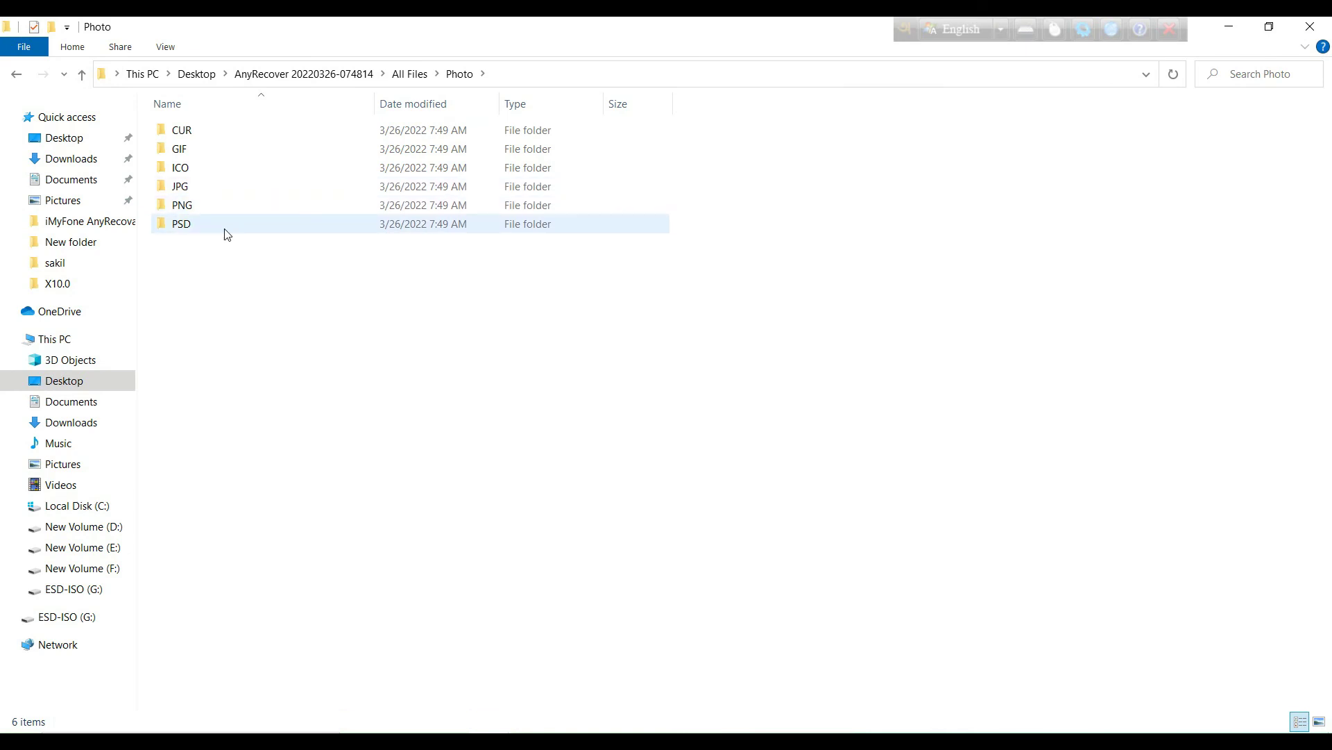
{"action": "double_click", "coordinate": [207, 203]}
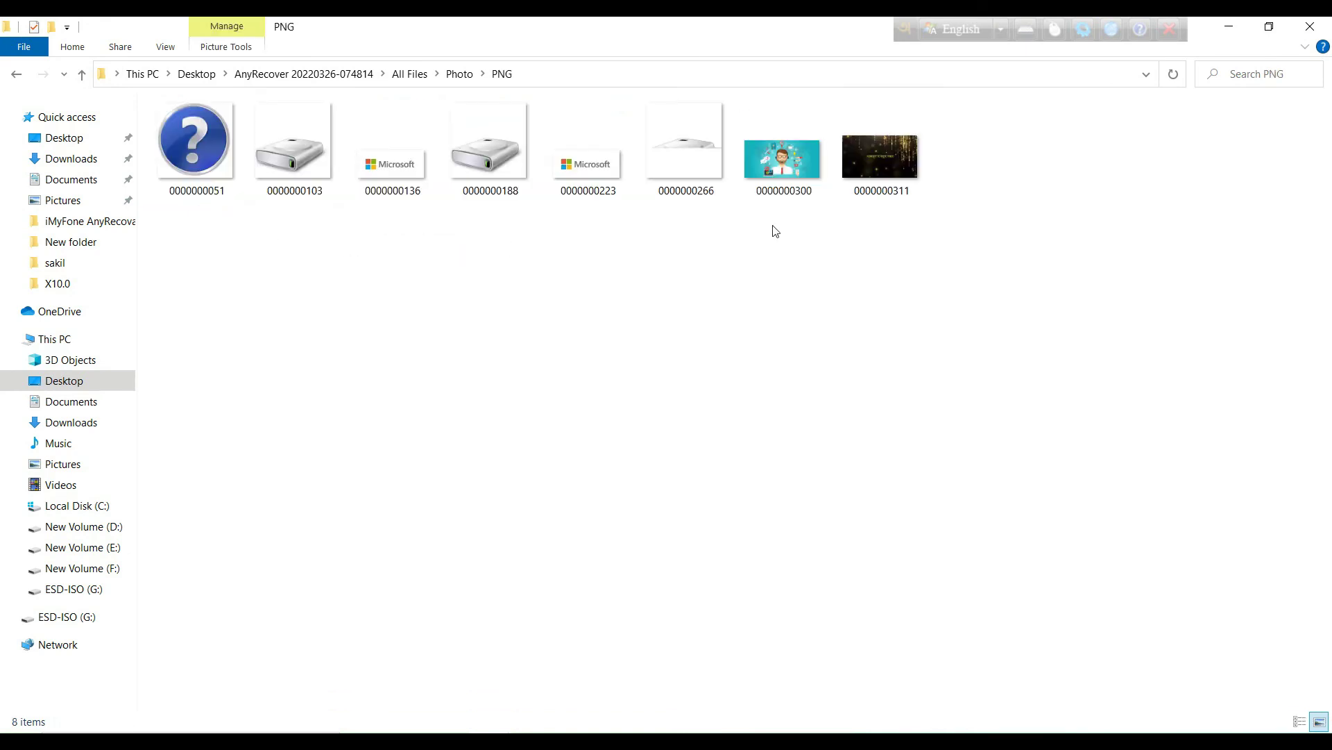
{"action": "left_click", "coordinate": [82, 73]}
{"action": "double_click", "coordinate": [185, 188]}
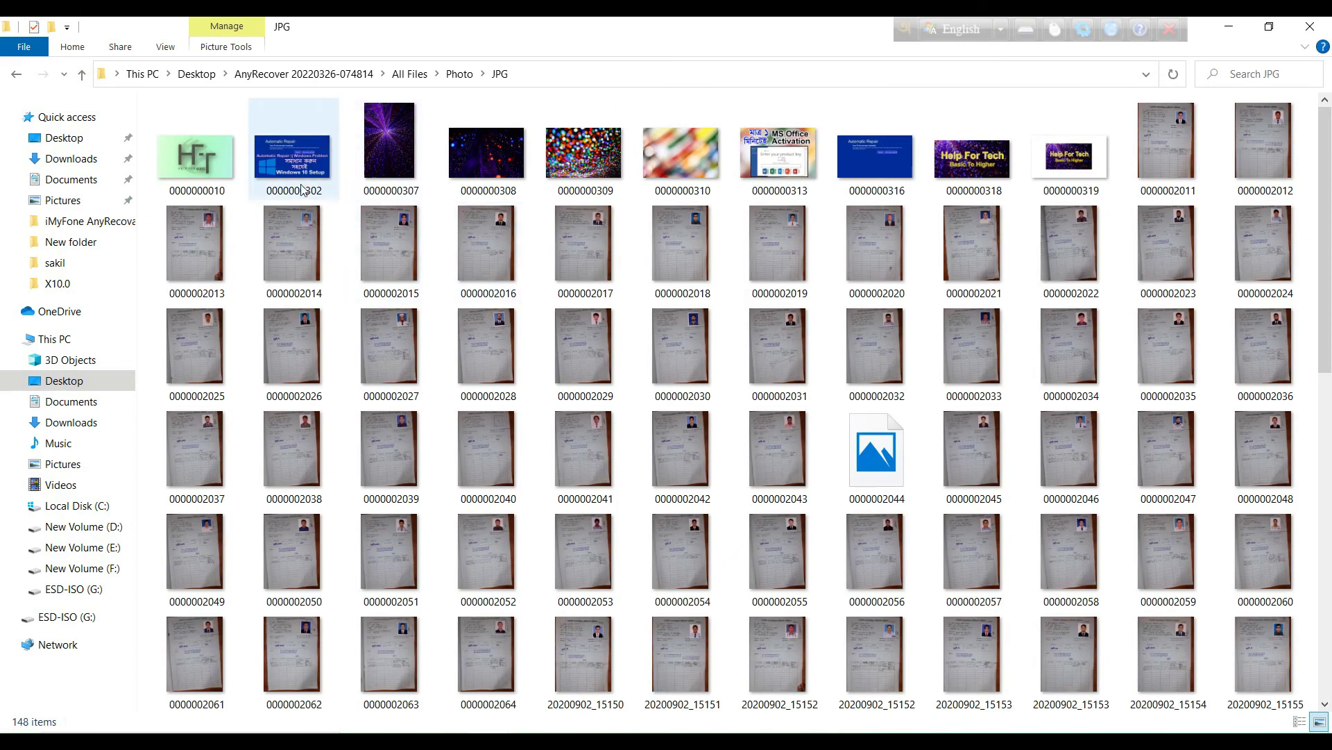
{"action": "left_click", "coordinate": [196, 165]}
{"action": "double_click", "coordinate": [281, 170]}
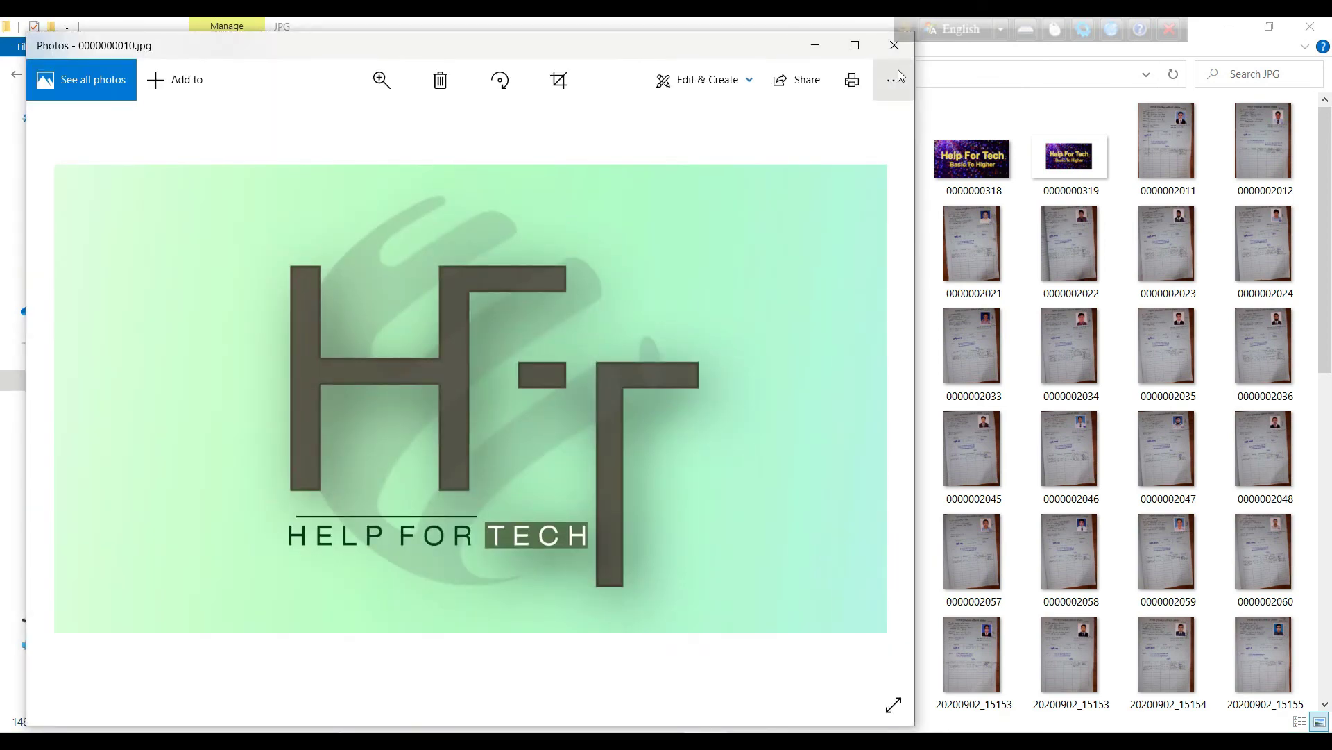
{"action": "double_click", "coordinate": [597, 358]}
{"action": "left_click_drag", "start_coordinate": [389, 357], "coordinate": [568, 282]}
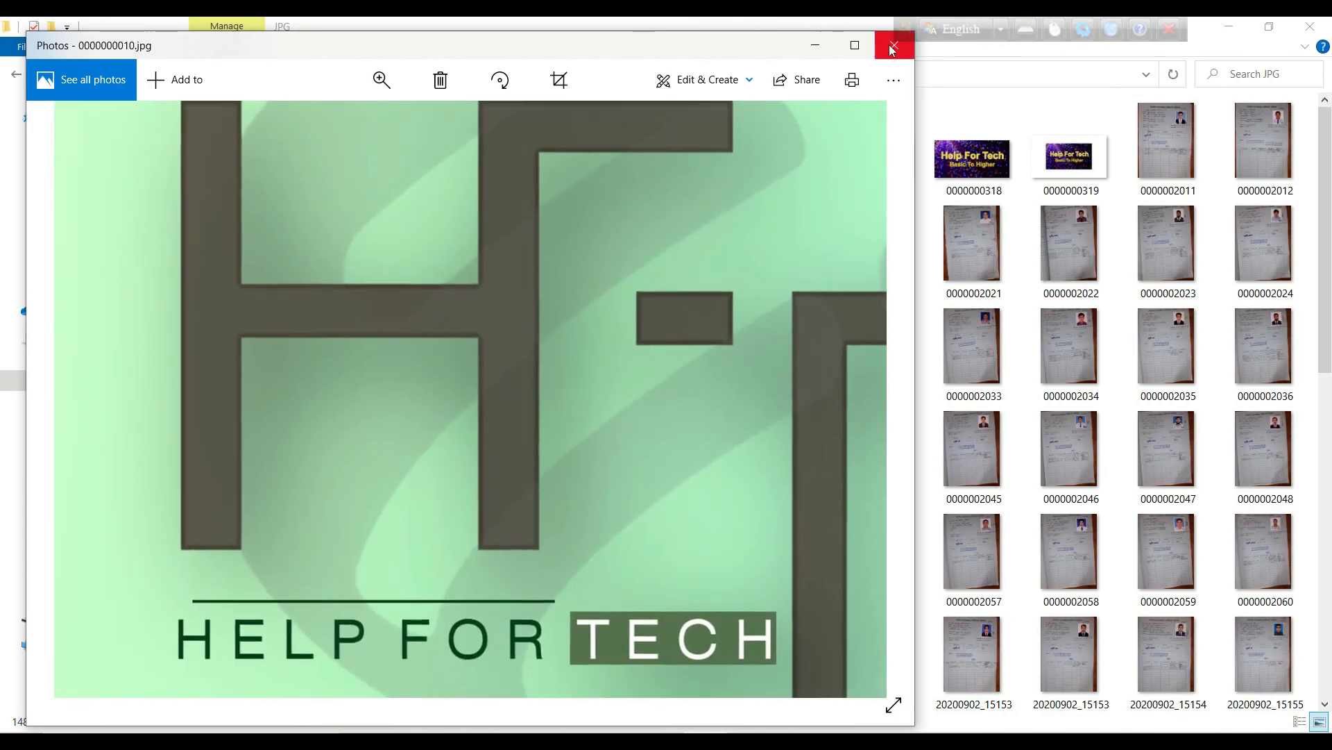
{"action": "left_click", "coordinate": [893, 48]}
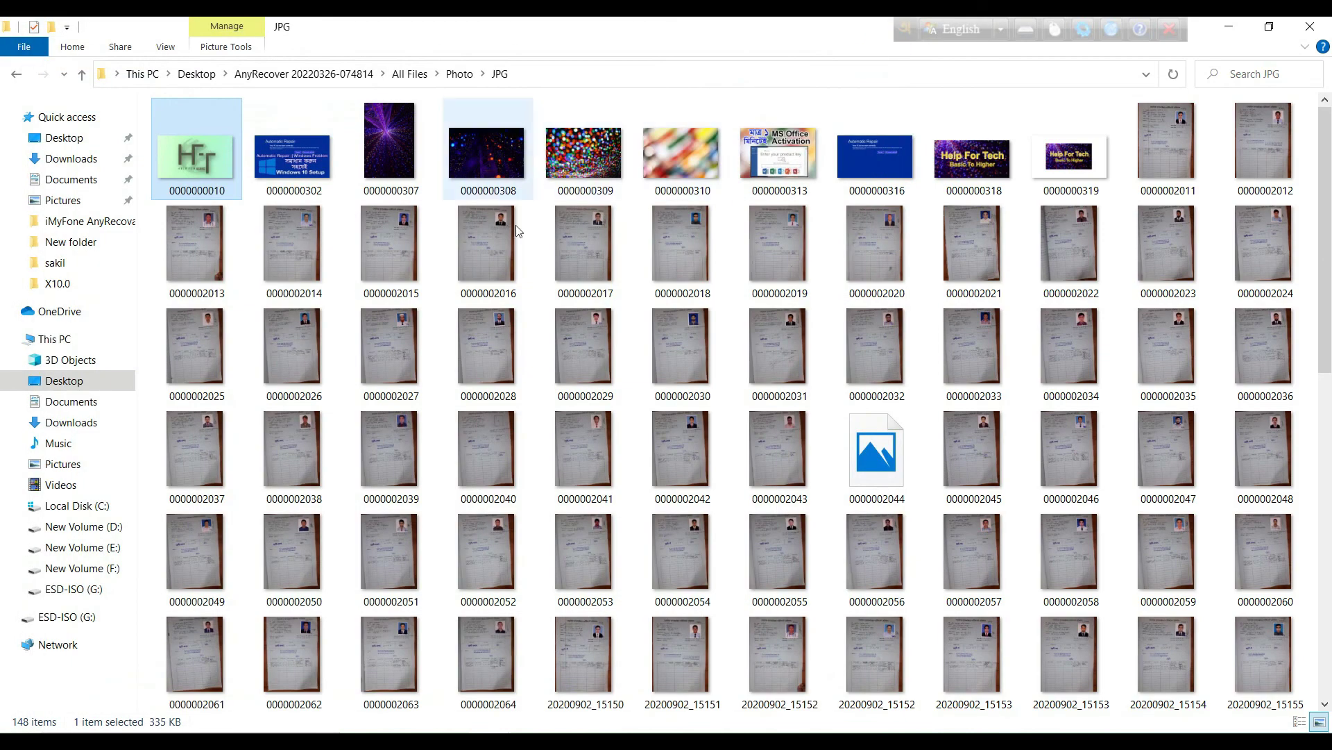
{"action": "scroll", "coordinate": [656, 321], "scroll_direction": "down", "scroll_amount": 7}
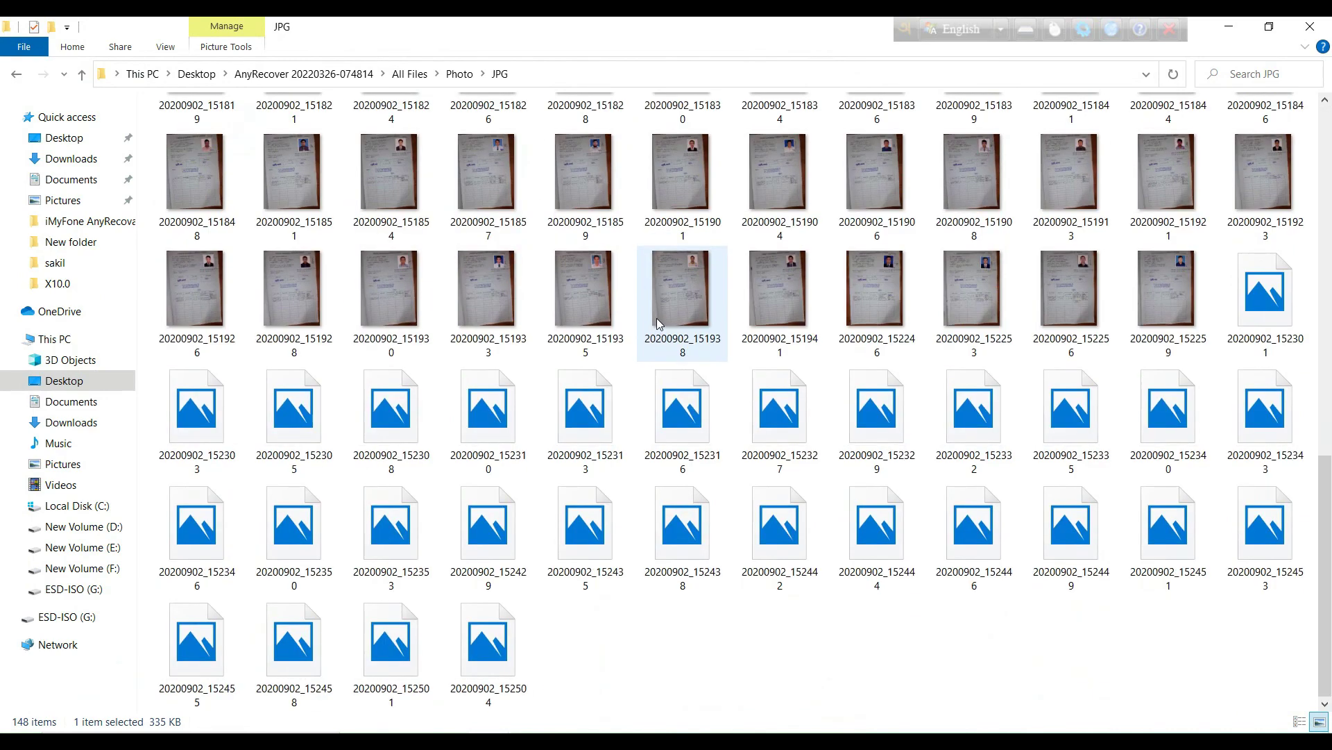
{"action": "scroll", "coordinate": [656, 317], "scroll_direction": "up", "scroll_amount": 7}
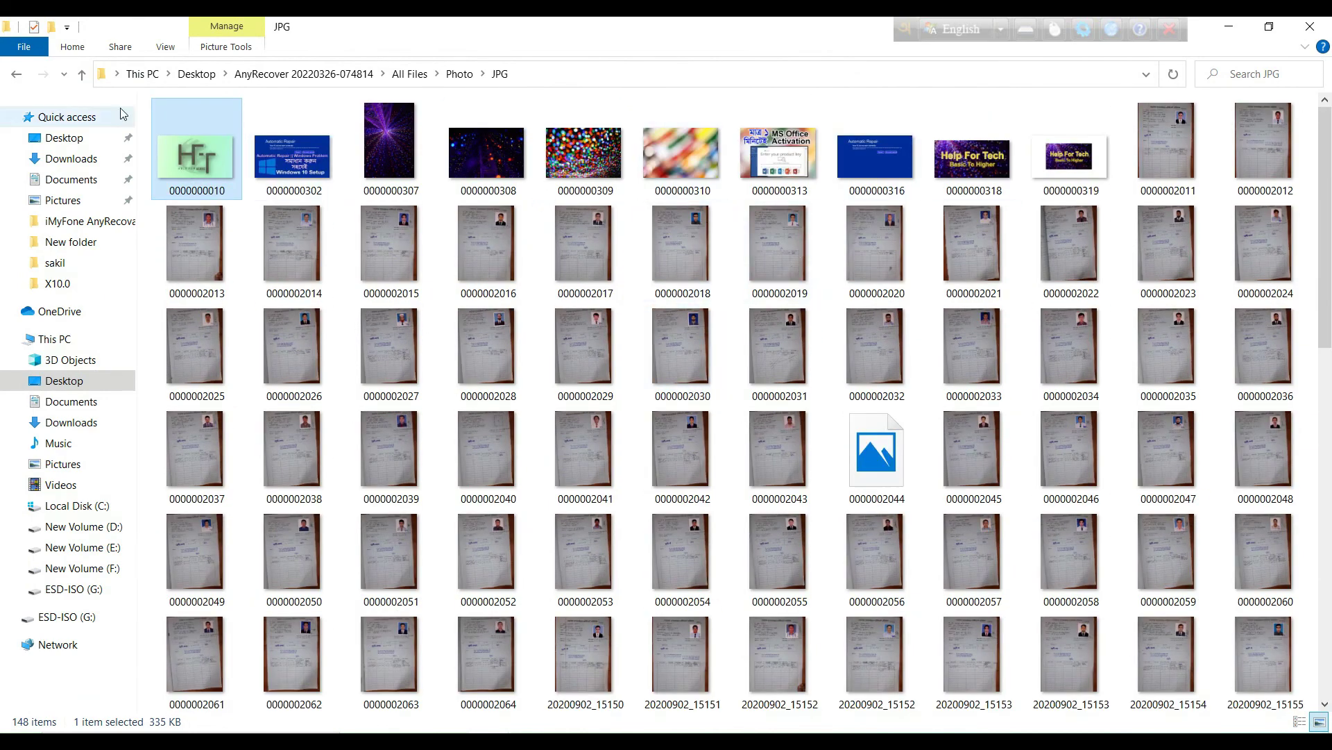
Step: Return to the All Files folder, open its Video folder and refresh the listing
{"action": "left_click", "coordinate": [84, 78]}
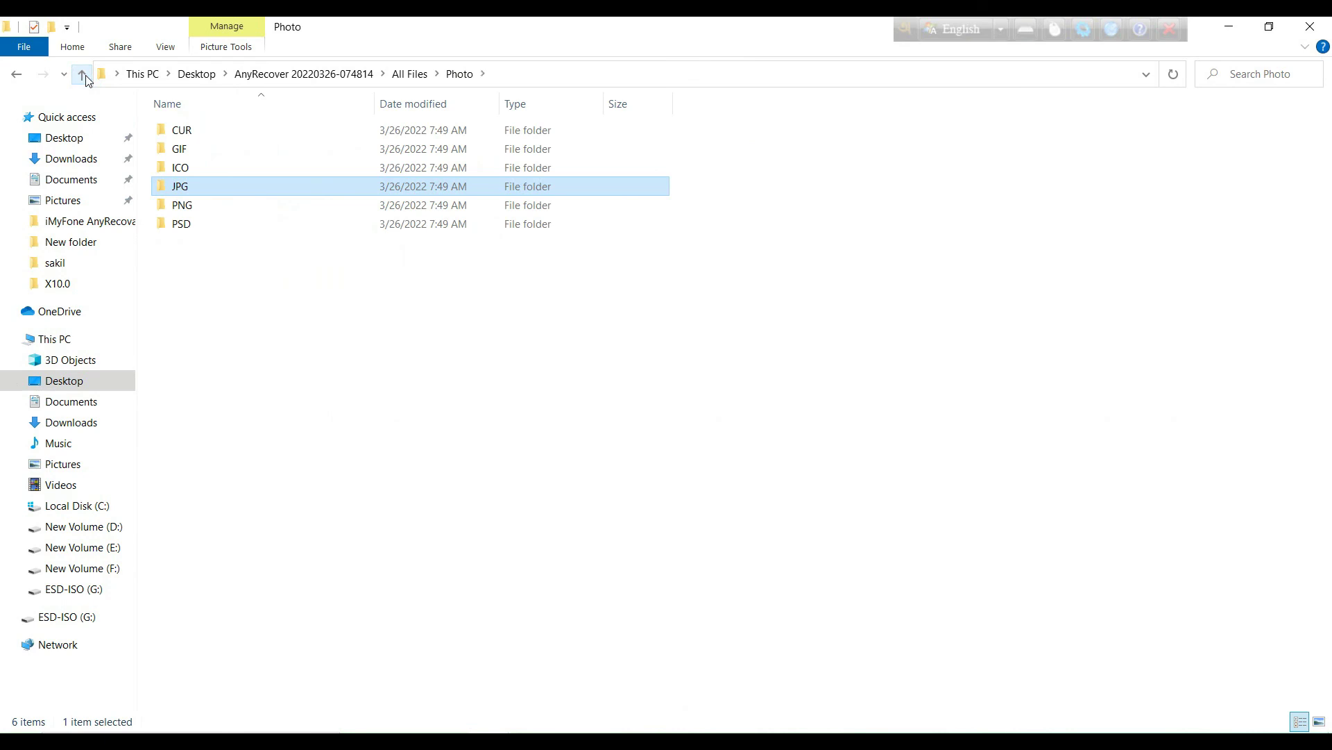
{"action": "left_click", "coordinate": [85, 78]}
{"action": "double_click", "coordinate": [186, 186]}
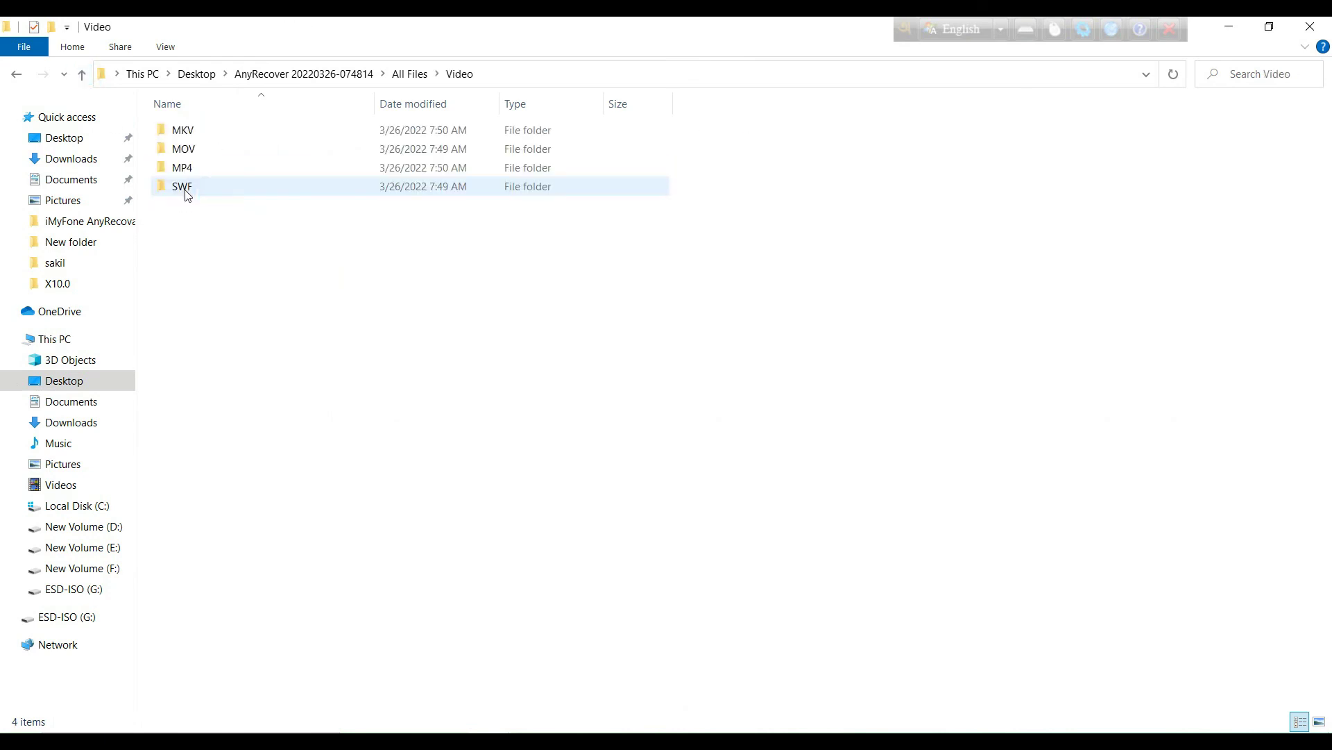
{"action": "right_click", "coordinate": [282, 268]}
{"action": "left_click", "coordinate": [341, 343]}
{"action": "right_click", "coordinate": [224, 234]}
{"action": "left_click", "coordinate": [279, 298]}
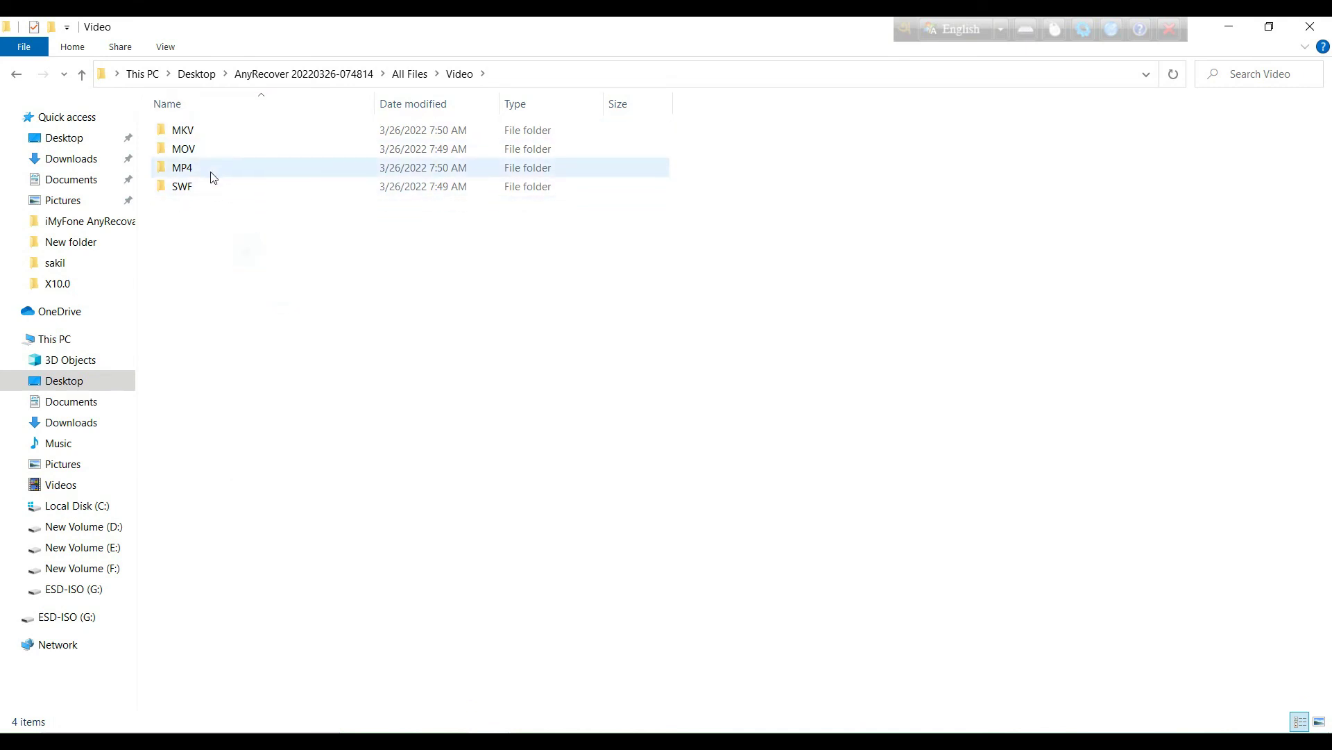
{"action": "mouse_move", "coordinate": [200, 170]}
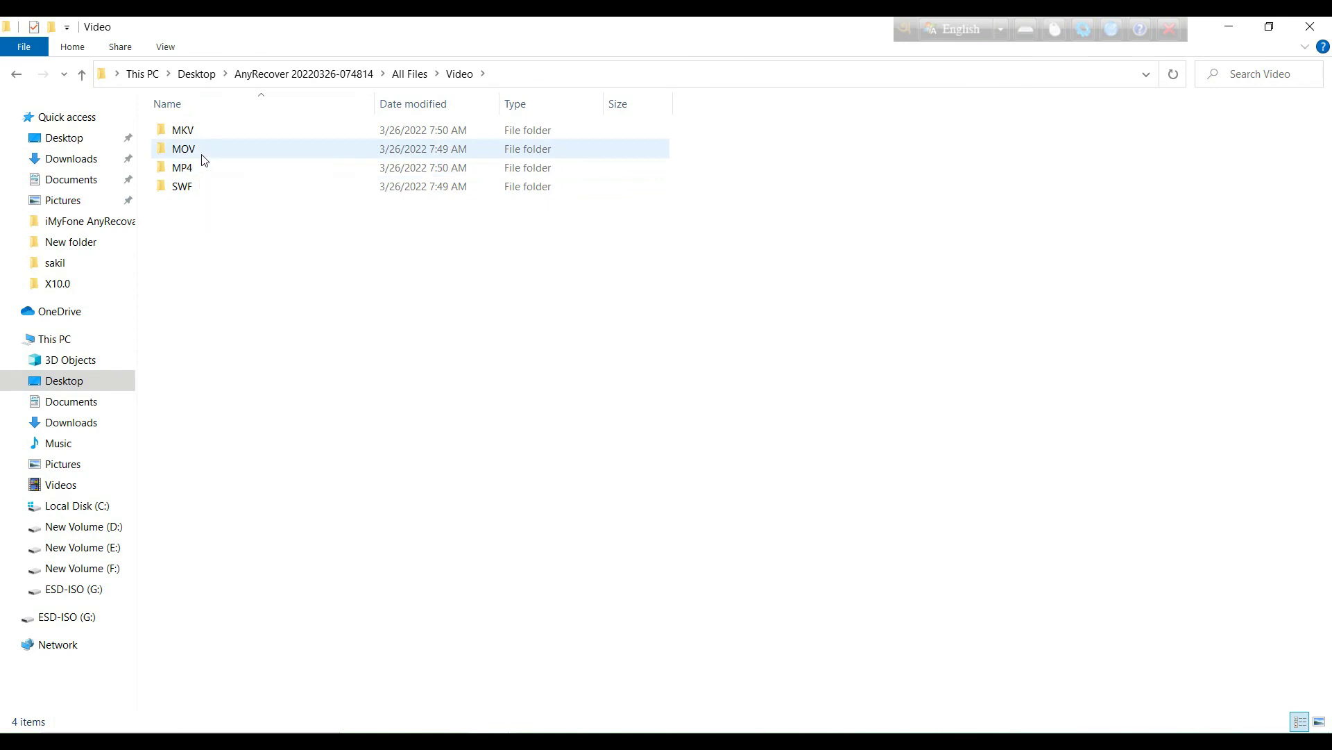
{"action": "double_click", "coordinate": [197, 169]}
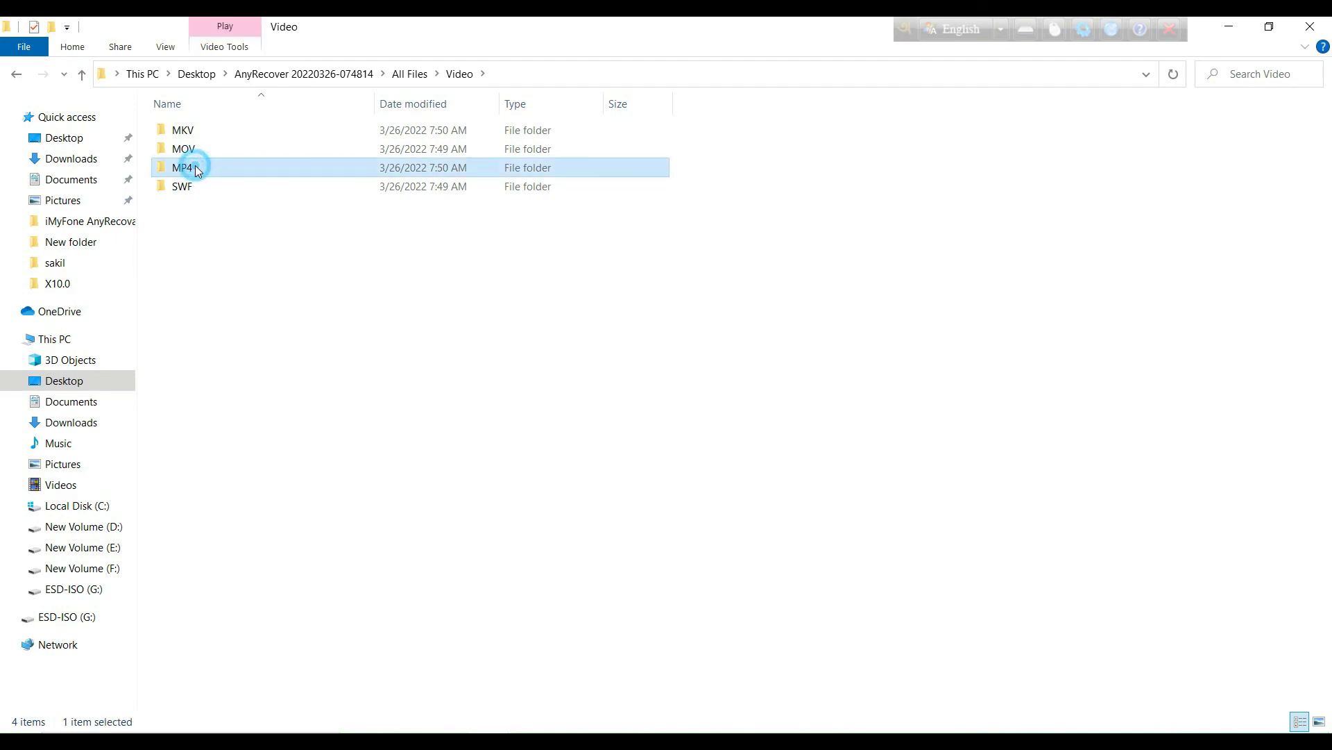
{"action": "left_click_drag", "start_coordinate": [191, 231], "coordinate": [421, 221]}
{"action": "left_click", "coordinate": [419, 251]}
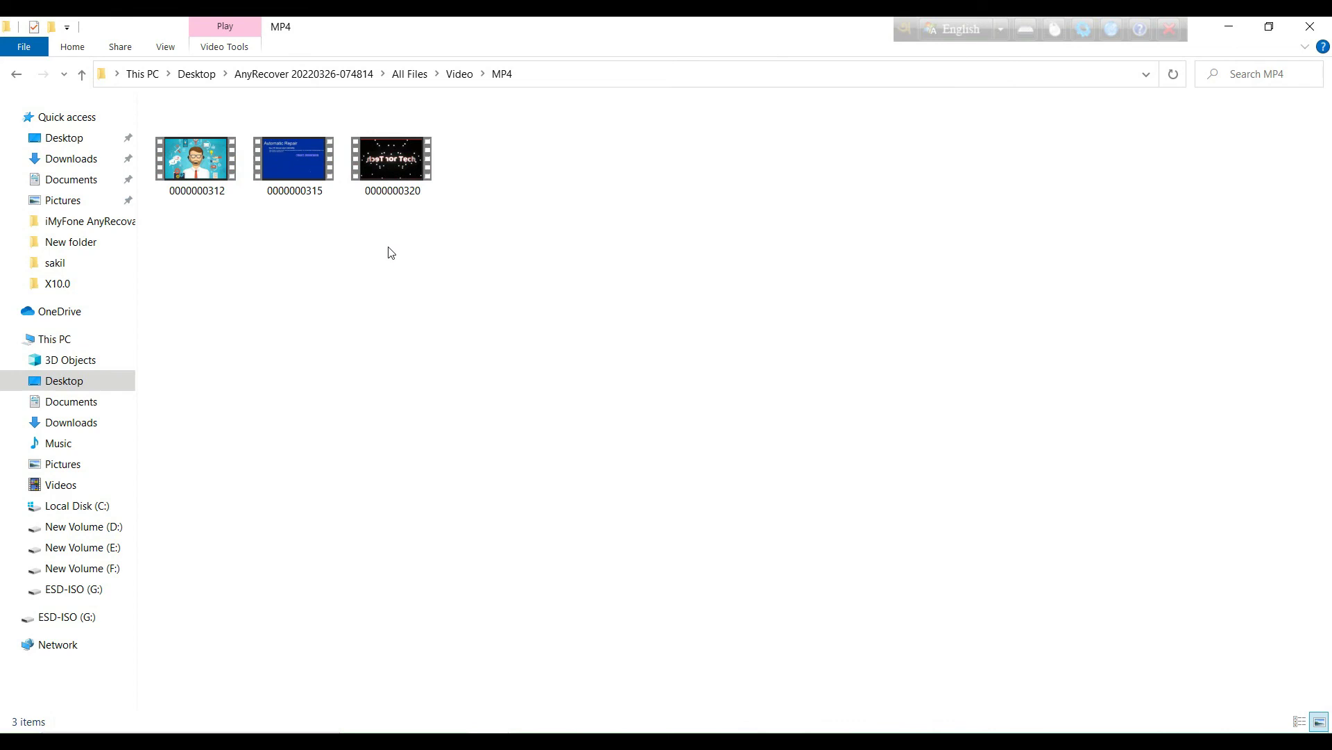
{"action": "double_click", "coordinate": [206, 170]}
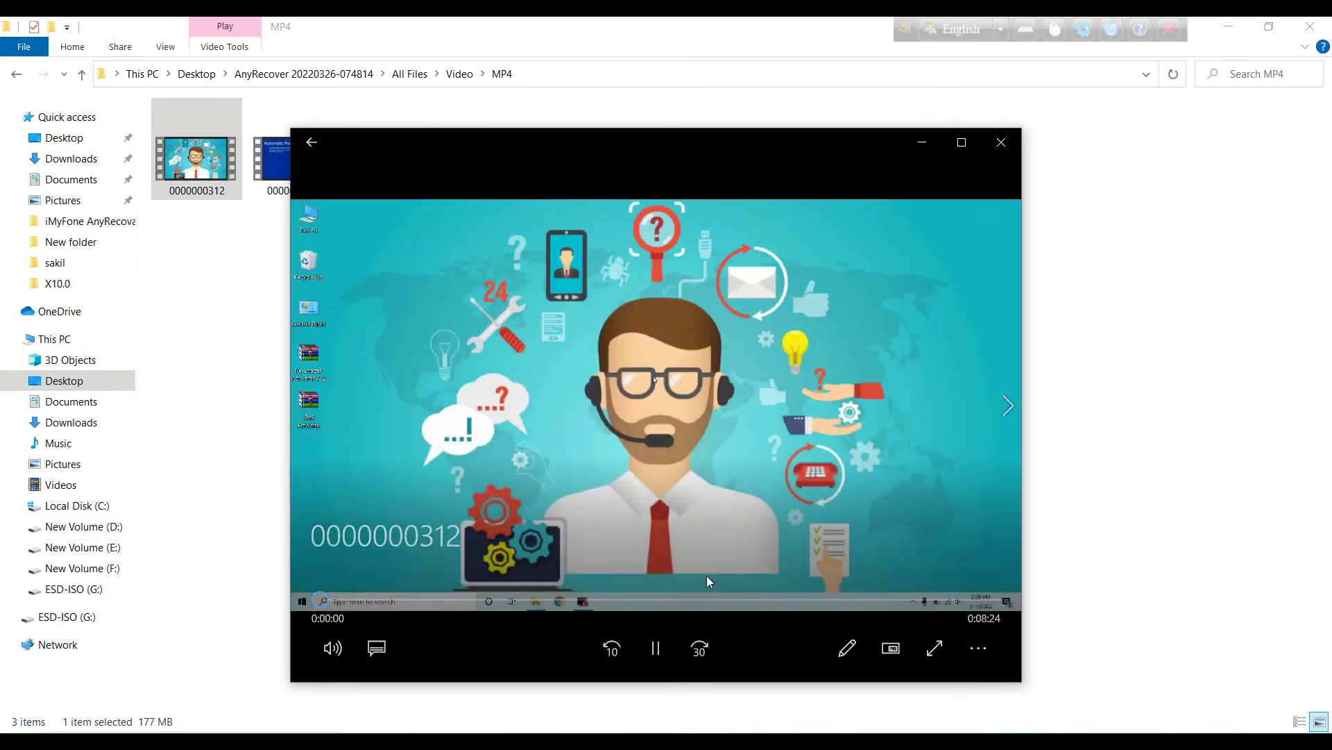
{"action": "left_click_drag", "start_coordinate": [412, 603], "coordinate": [817, 601]}
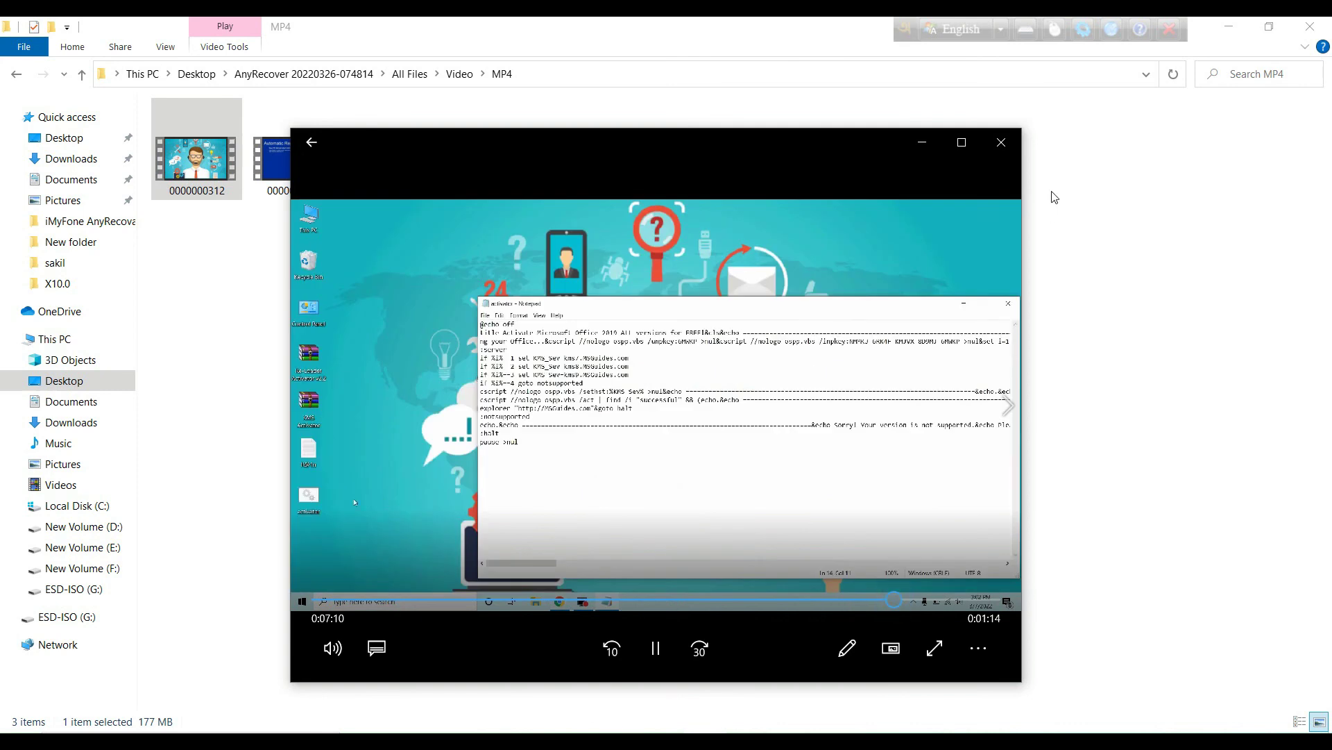
{"action": "left_click", "coordinate": [1001, 142]}
{"action": "left_click", "coordinate": [733, 300]}
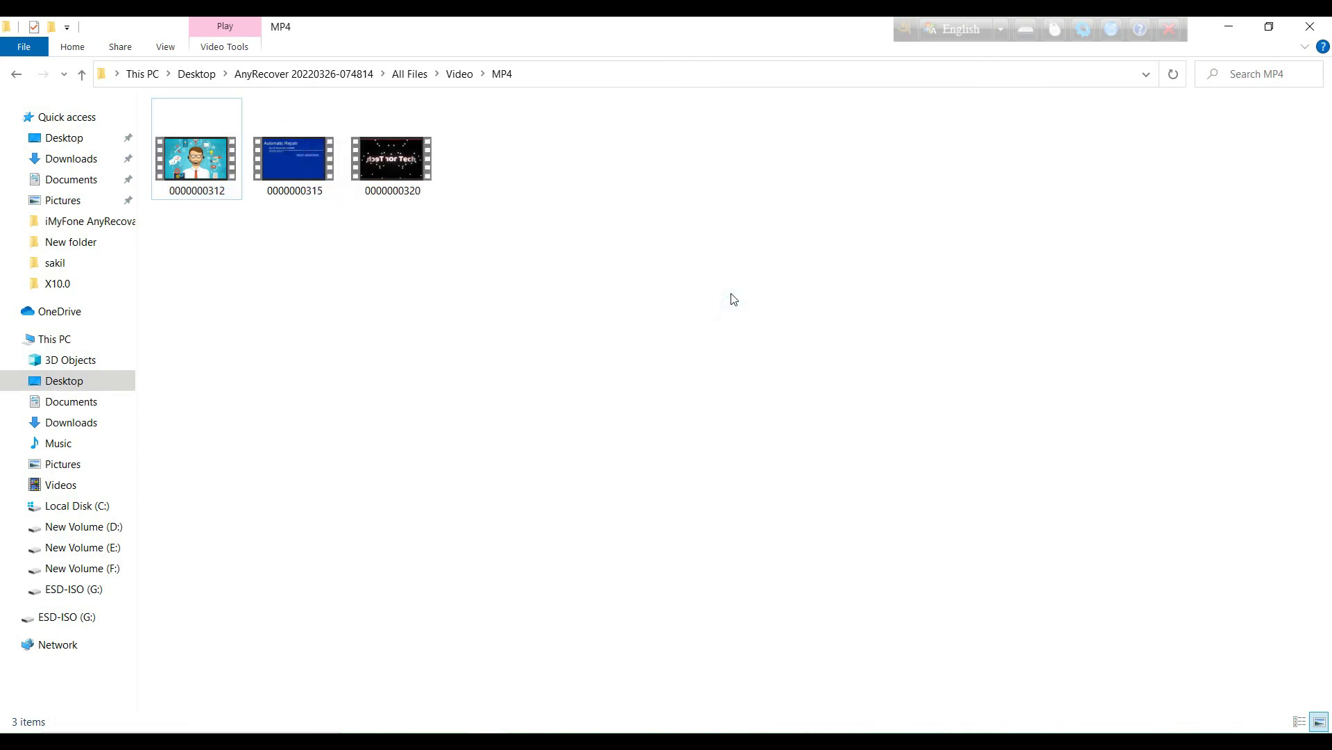
{"action": "left_click", "coordinate": [81, 74]}
{"action": "double_click", "coordinate": [204, 150]}
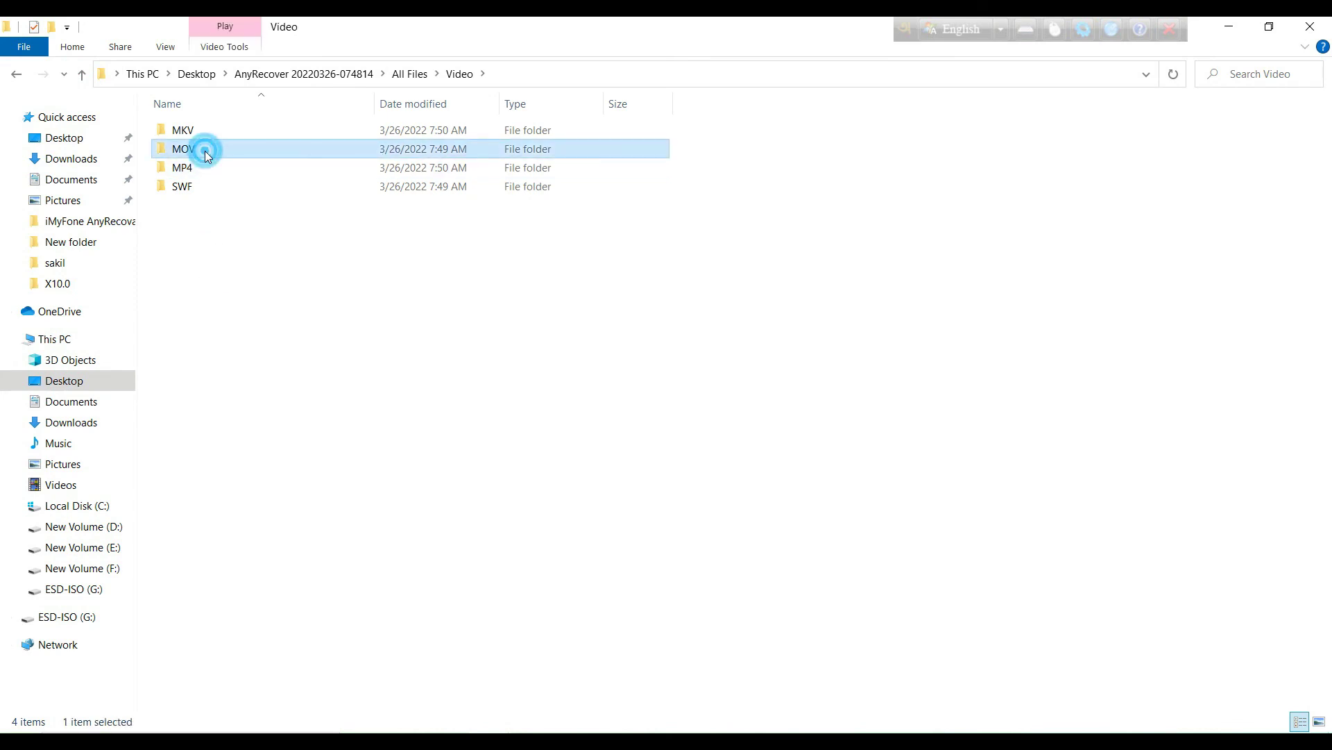
{"action": "double_click", "coordinate": [211, 171]}
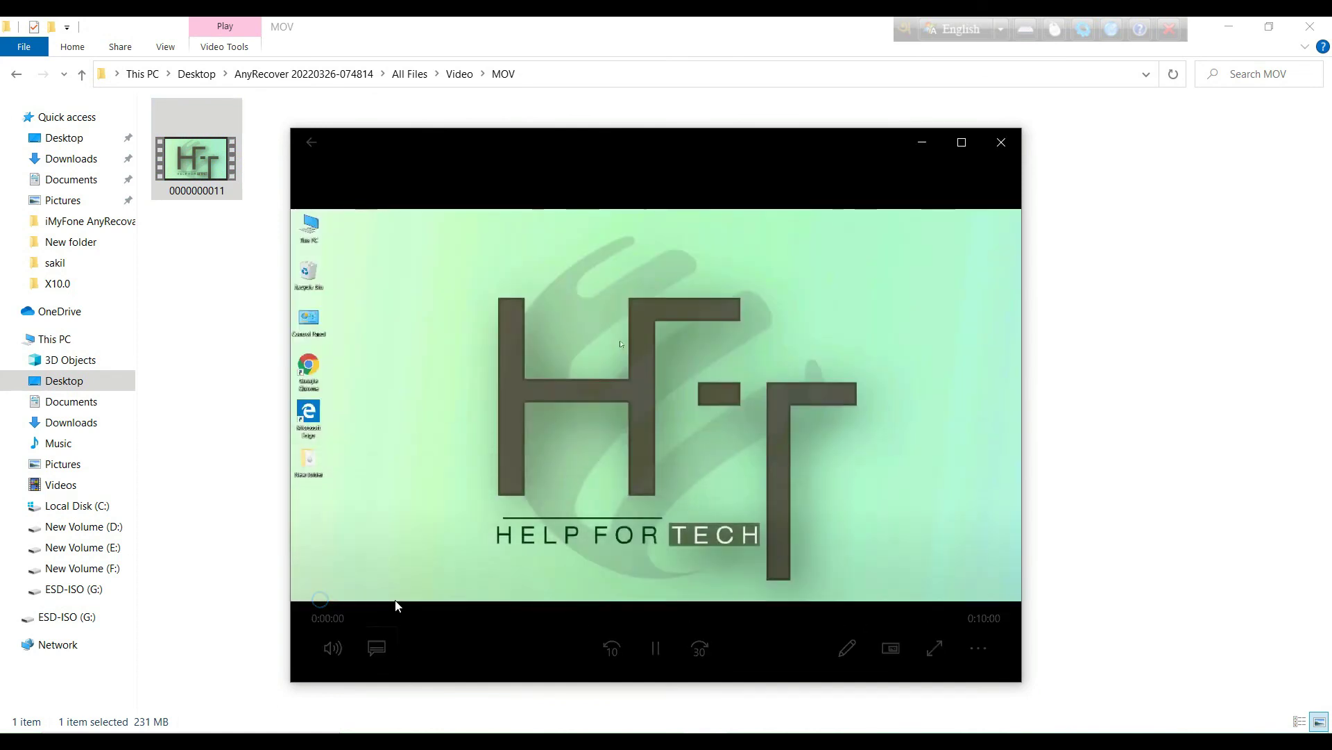
{"action": "left_click", "coordinate": [395, 599]}
{"action": "left_click", "coordinate": [484, 600]}
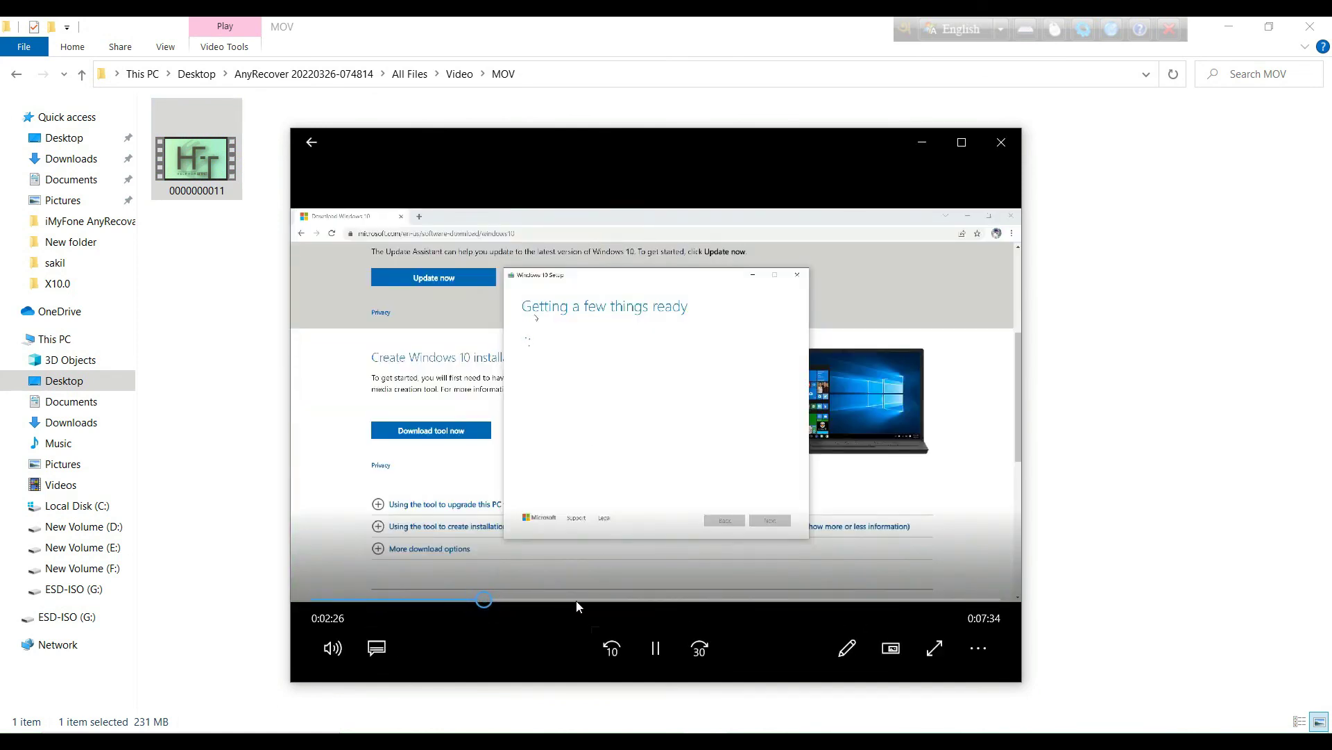
{"action": "left_click", "coordinate": [620, 599]}
{"action": "left_click", "coordinate": [678, 601]}
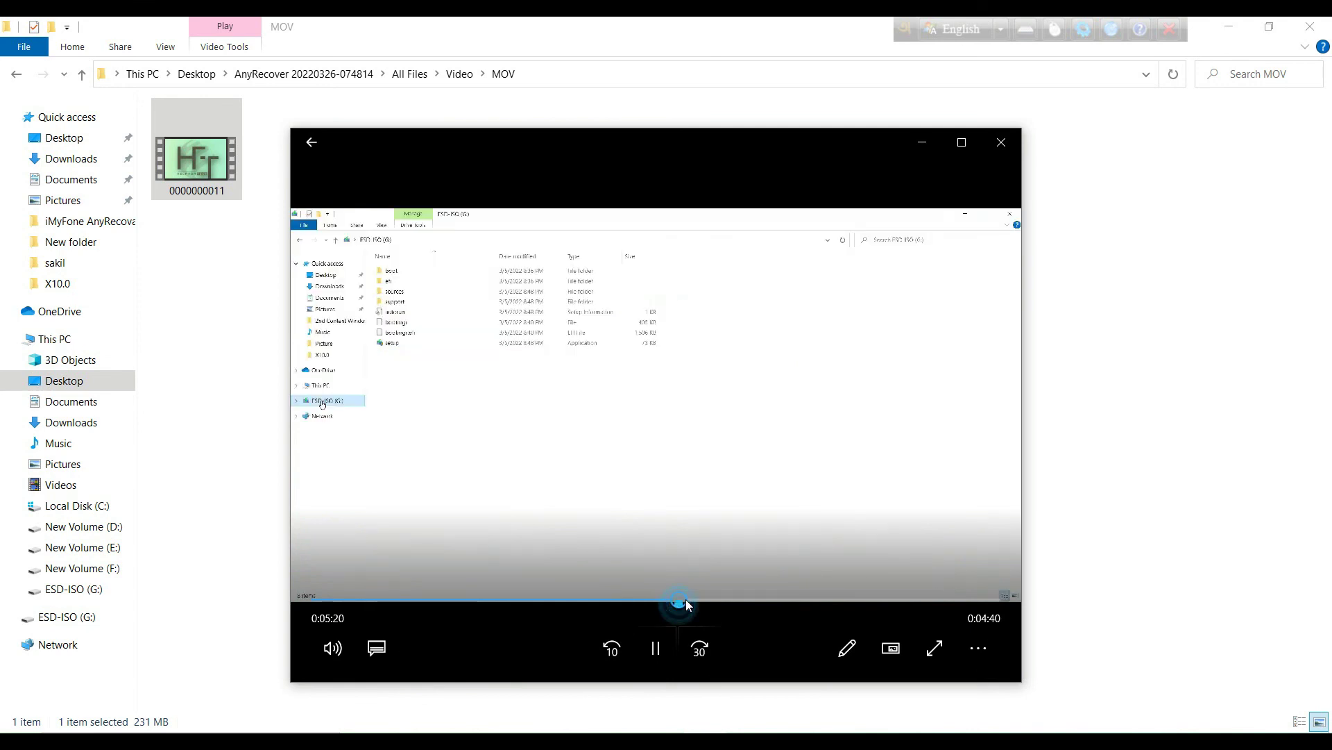
{"action": "left_click", "coordinate": [801, 601]}
{"action": "left_click", "coordinate": [860, 601]}
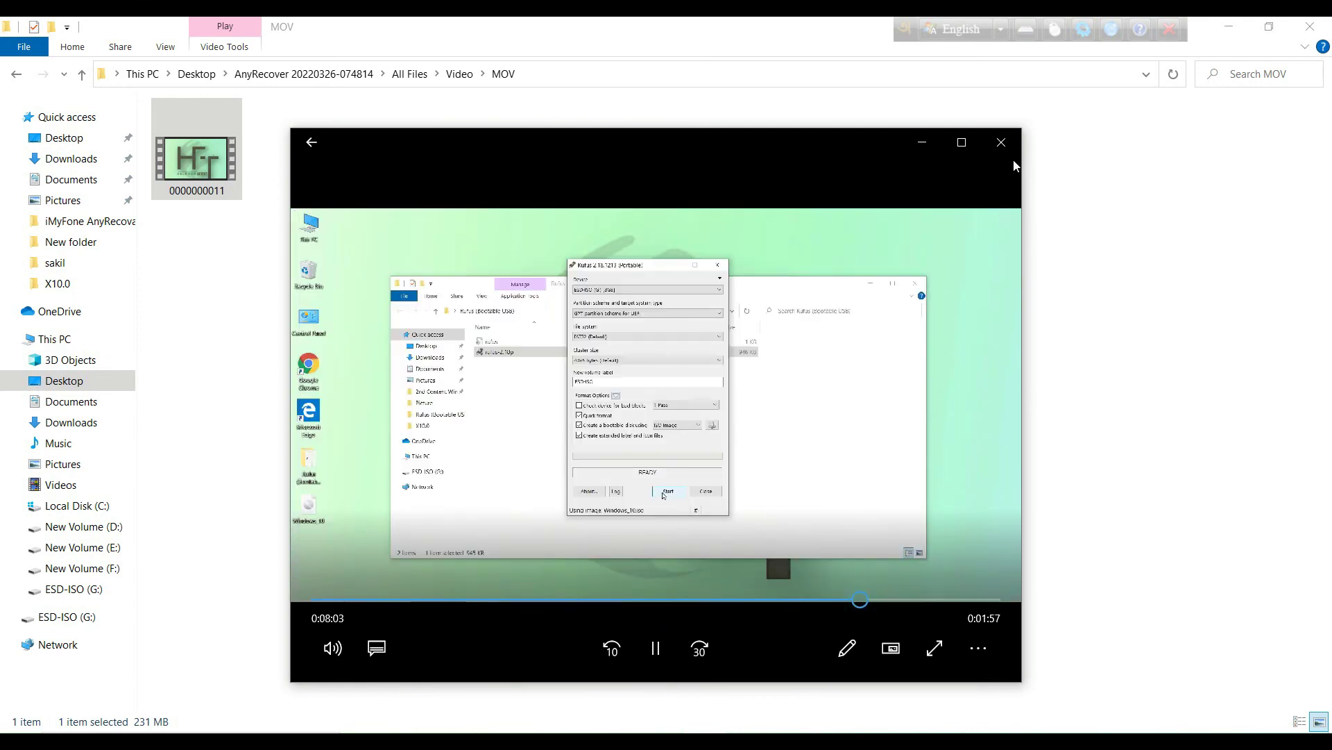
Step: Close the video player and refresh the recovered MOV folder's listing
{"action": "left_click", "coordinate": [1001, 142]}
{"action": "right_click", "coordinate": [535, 298]}
{"action": "left_click", "coordinate": [583, 371]}
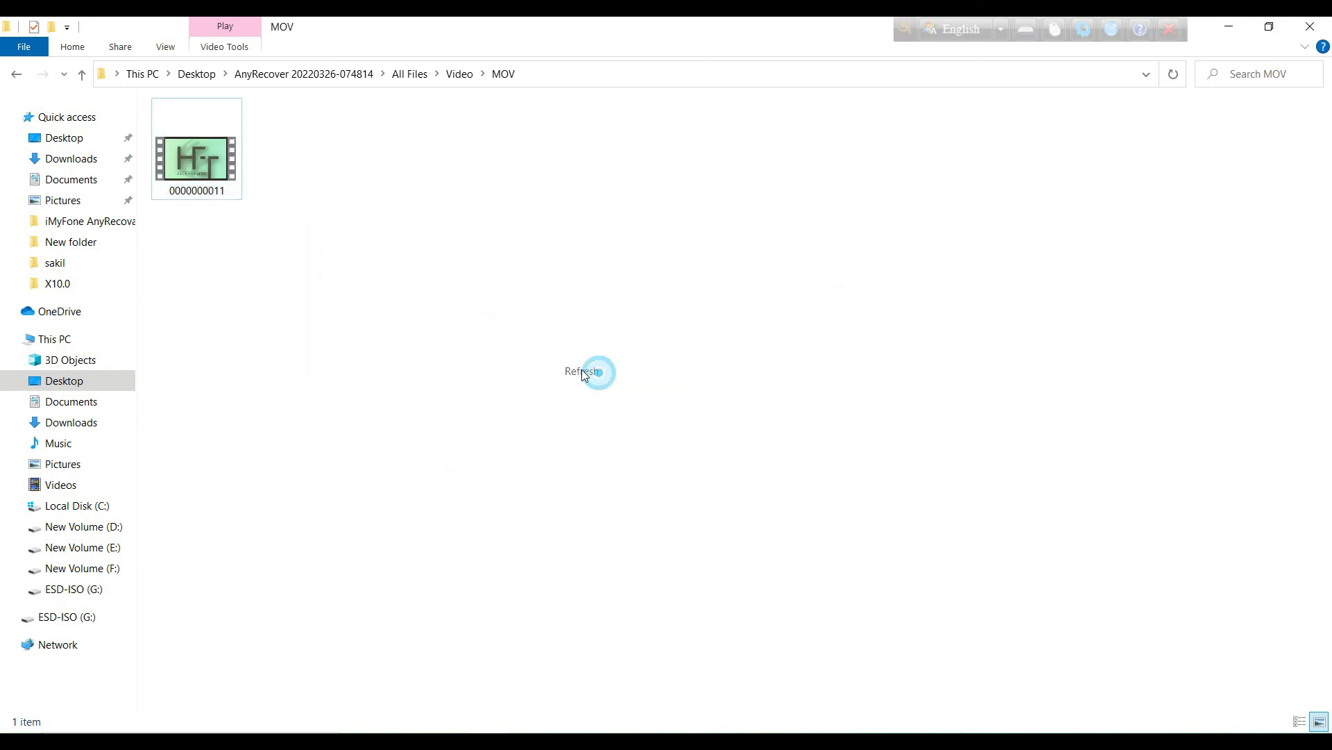
{"action": "right_click", "coordinate": [445, 259]}
{"action": "left_click", "coordinate": [502, 329]}
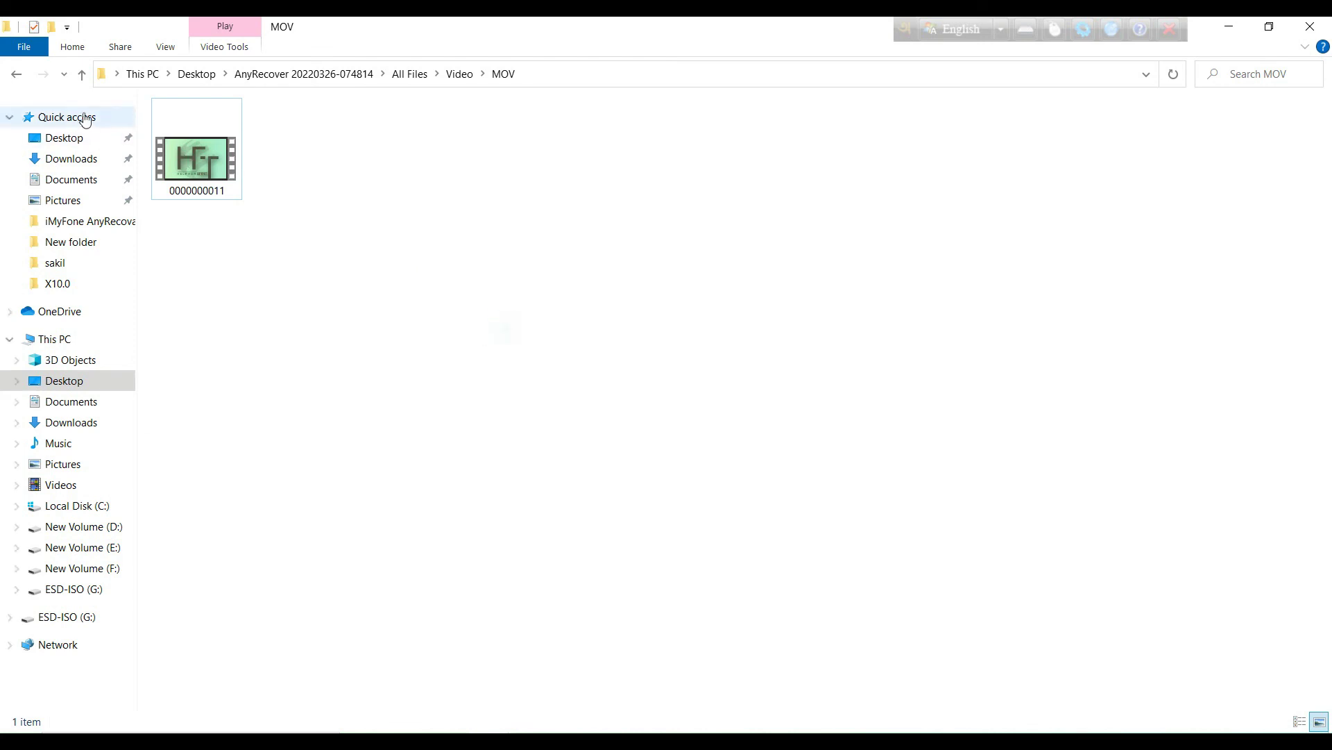
{"action": "left_click", "coordinate": [82, 75]}
{"action": "left_click", "coordinate": [81, 74]}
{"action": "double_click", "coordinate": [201, 149]}
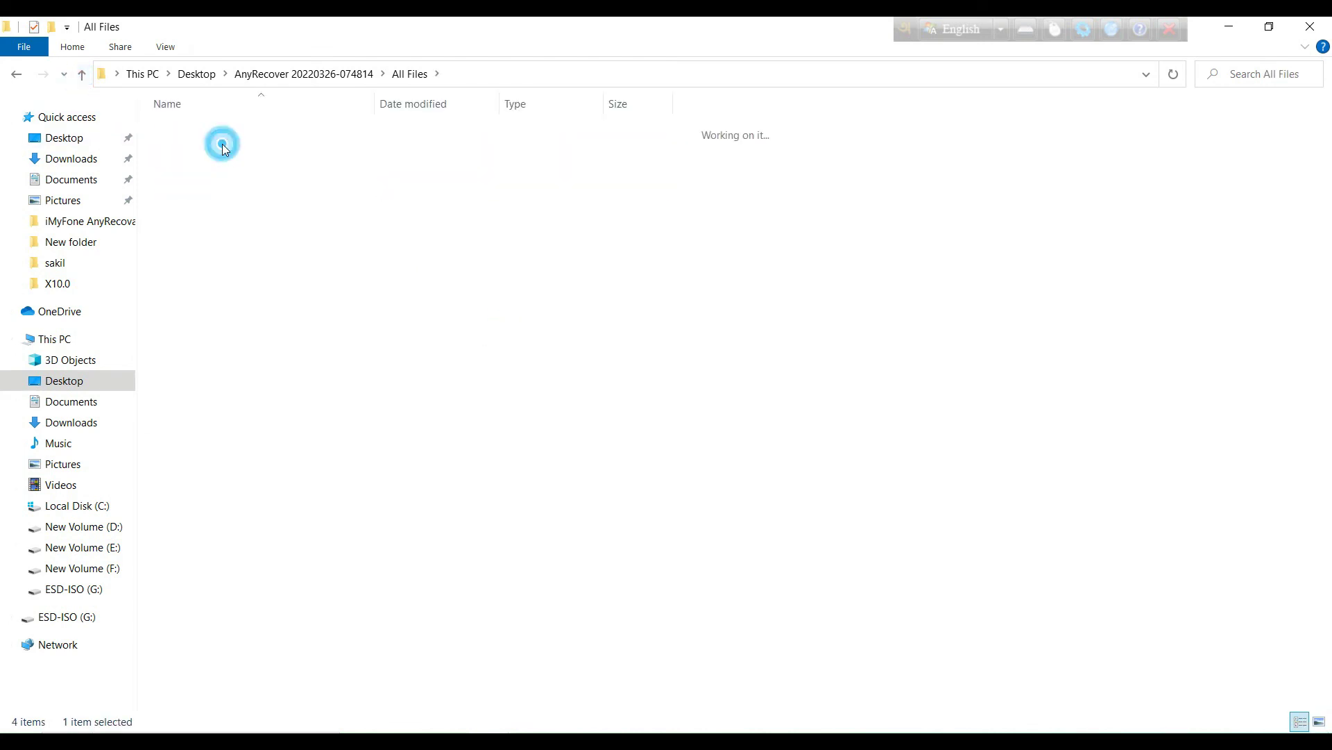
{"action": "double_click", "coordinate": [222, 148]}
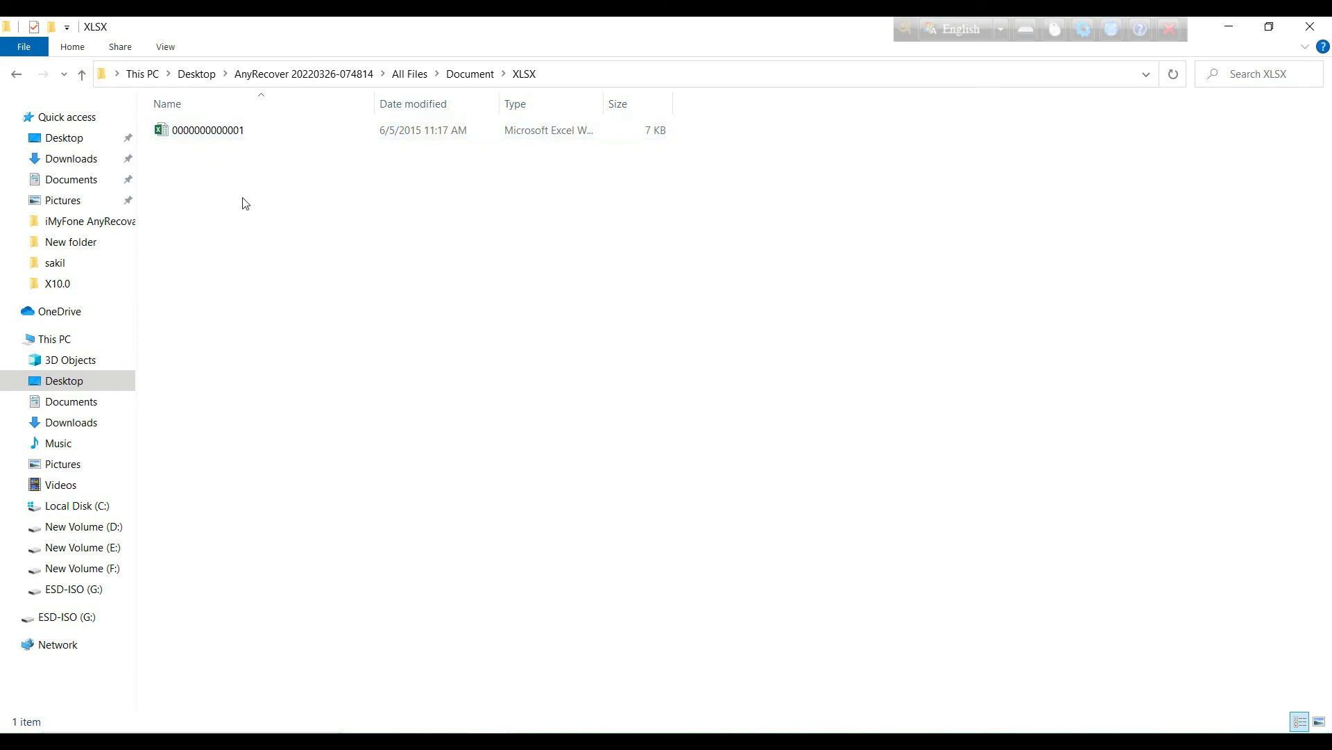
{"action": "double_click", "coordinate": [211, 131]}
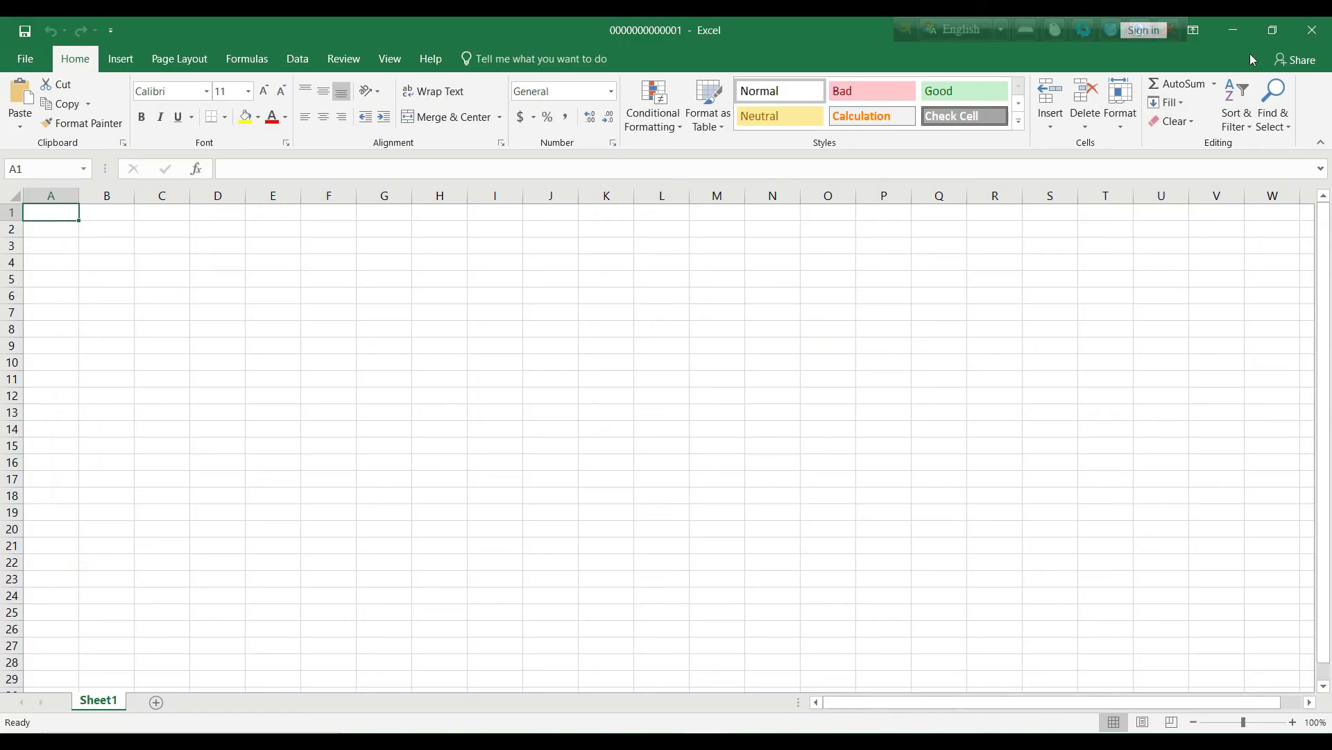
{"action": "left_click", "coordinate": [1312, 30]}
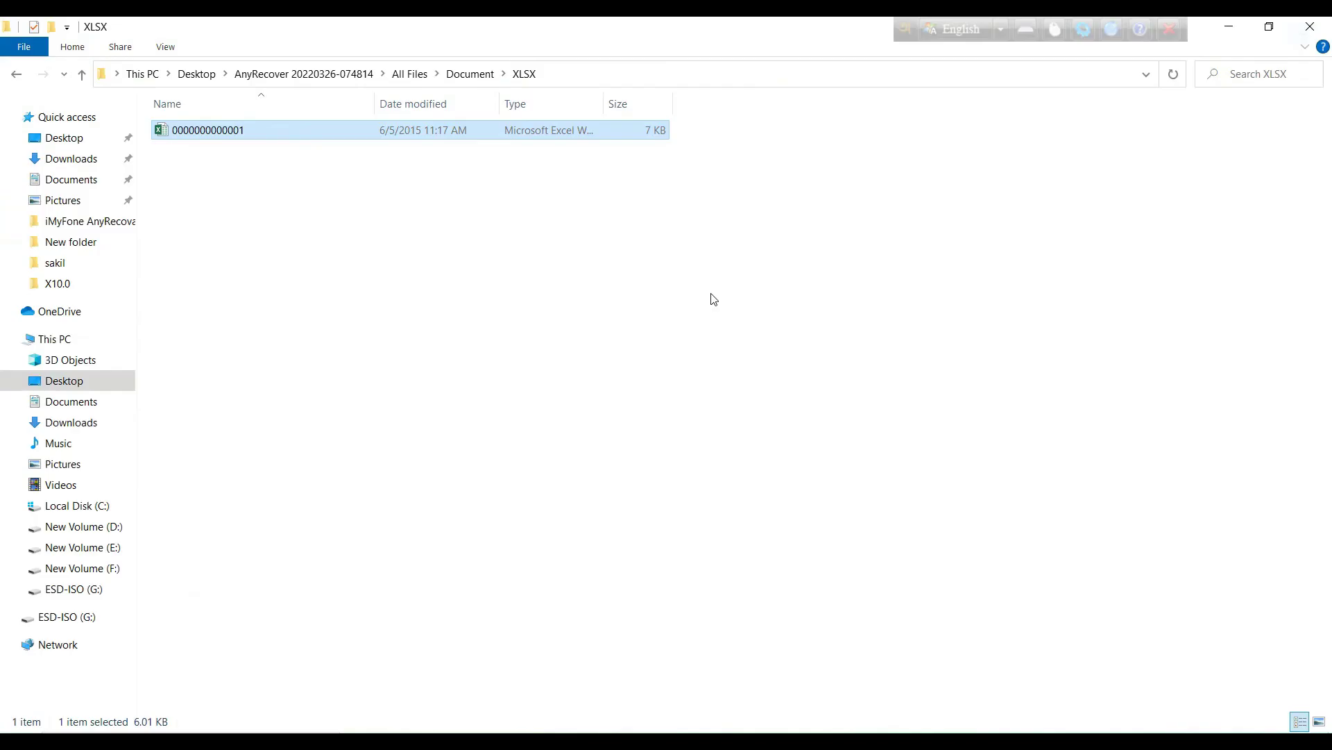
{"action": "left_click", "coordinate": [83, 74]}
{"action": "left_click", "coordinate": [83, 74]}
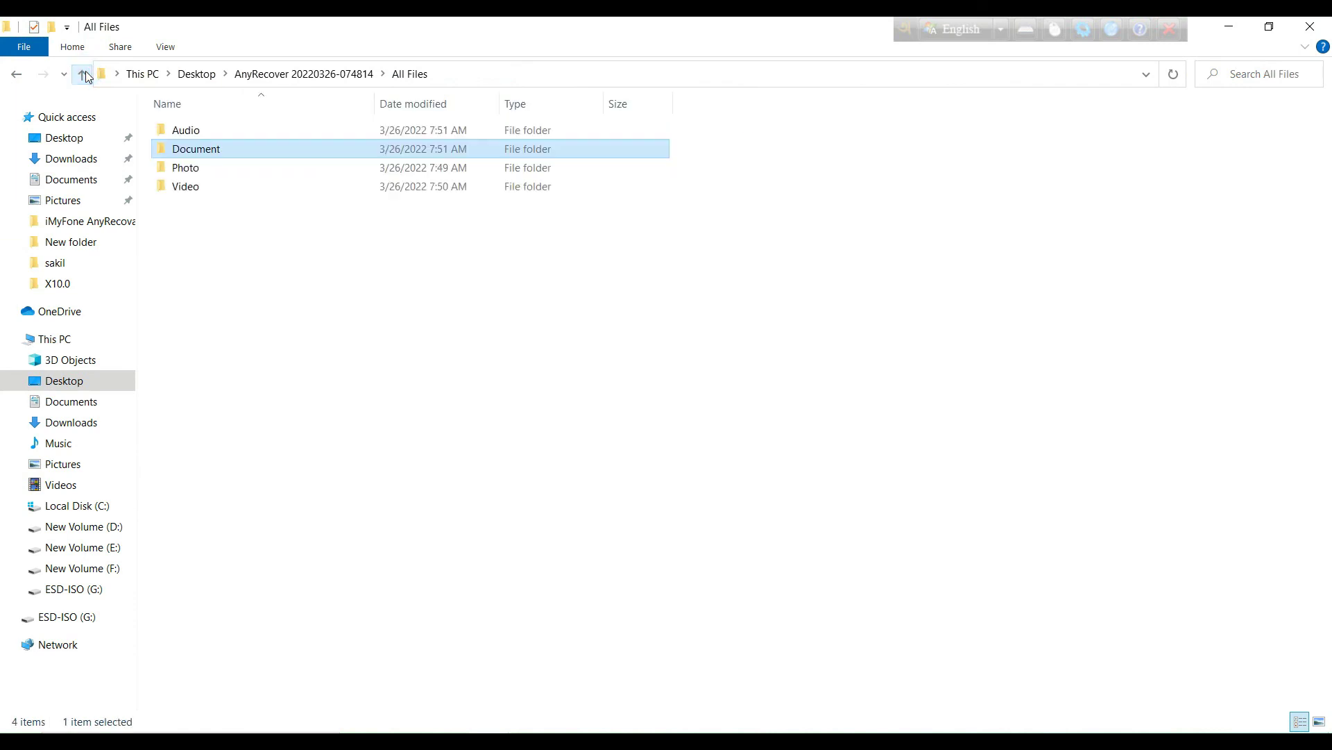
{"action": "left_click", "coordinate": [320, 325]}
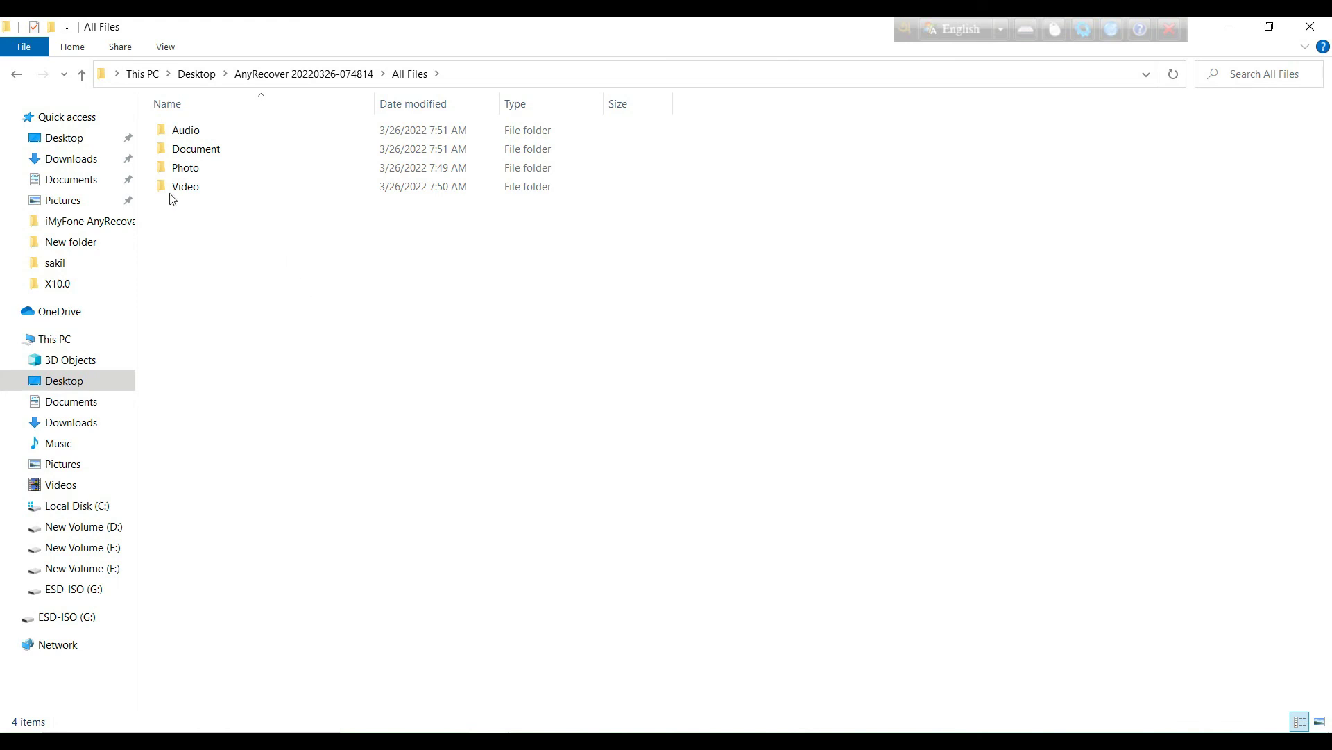
{"action": "left_click", "coordinate": [83, 74]}
{"action": "left_click", "coordinate": [229, 235]}
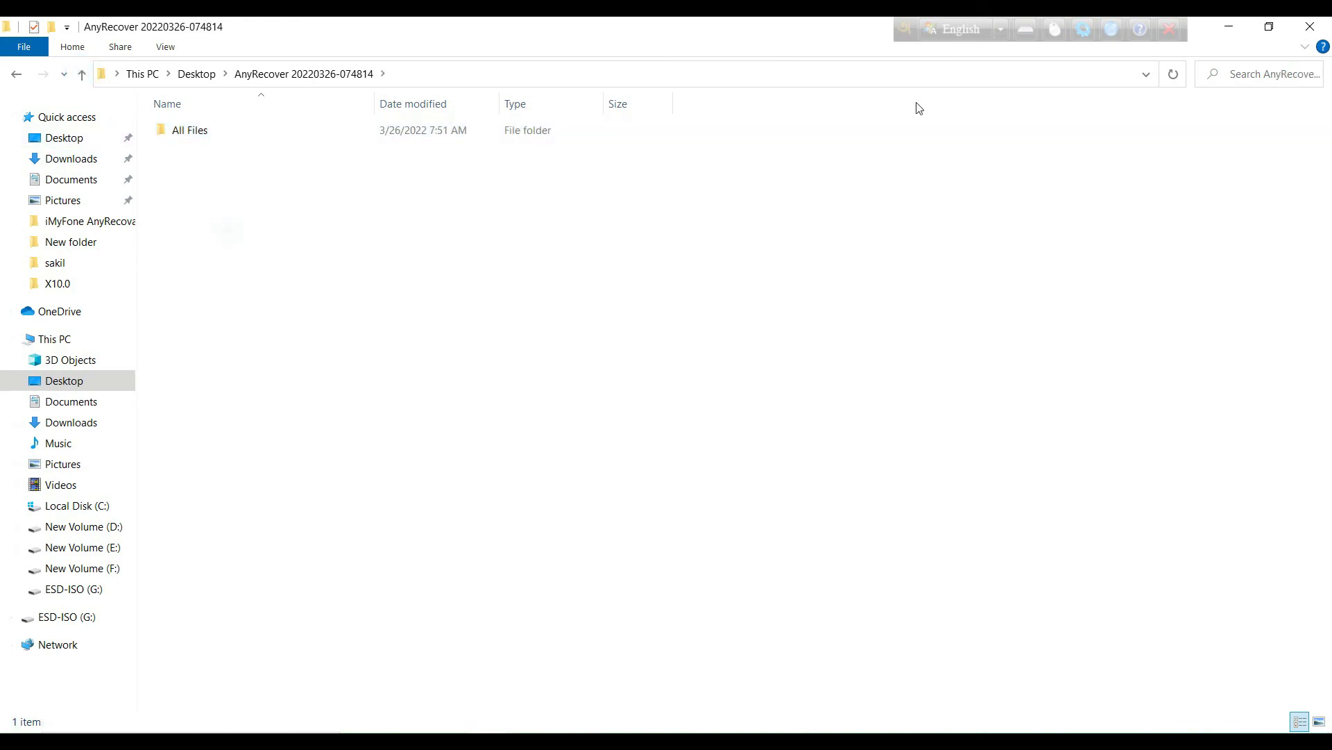
{"action": "left_click", "coordinate": [1307, 28]}
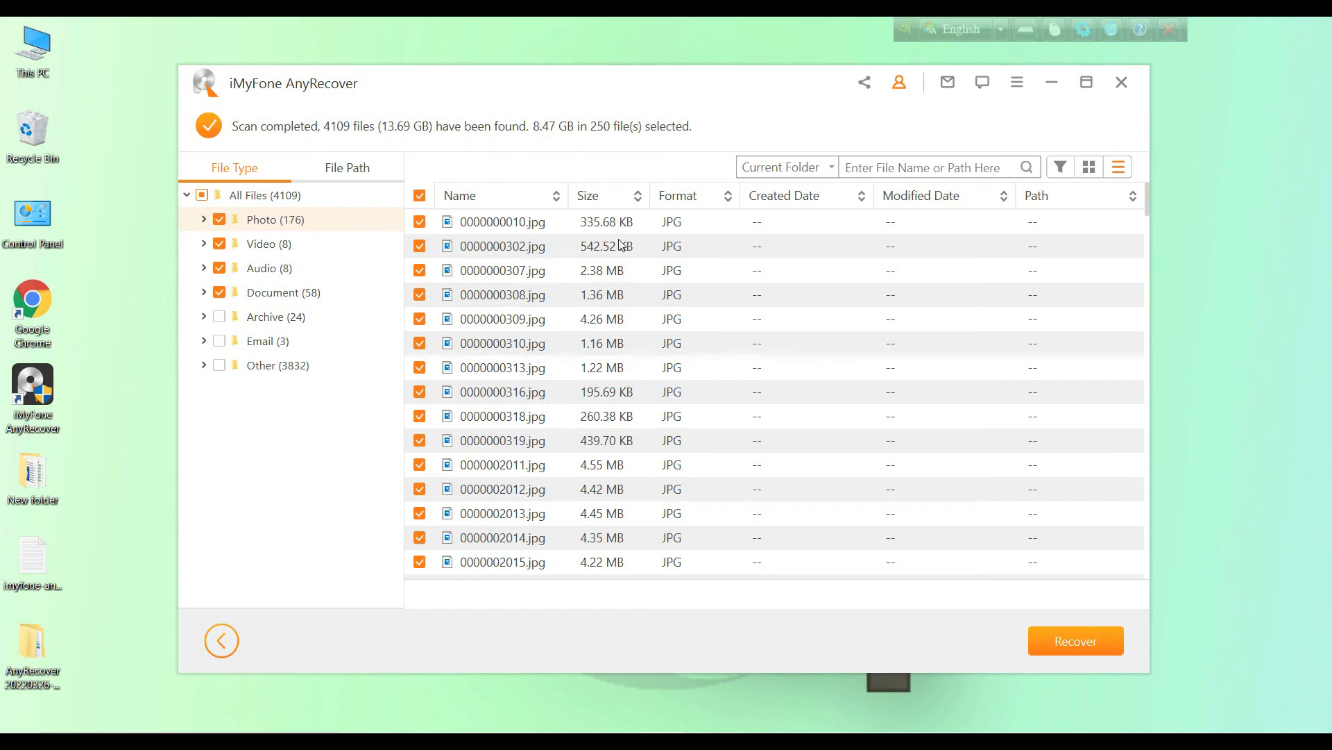
Step: Exit iMyFone AnyRecover, saving the scan result to the desktop for later recovery and dismissing the feedback survey
{"action": "left_click", "coordinate": [1123, 84]}
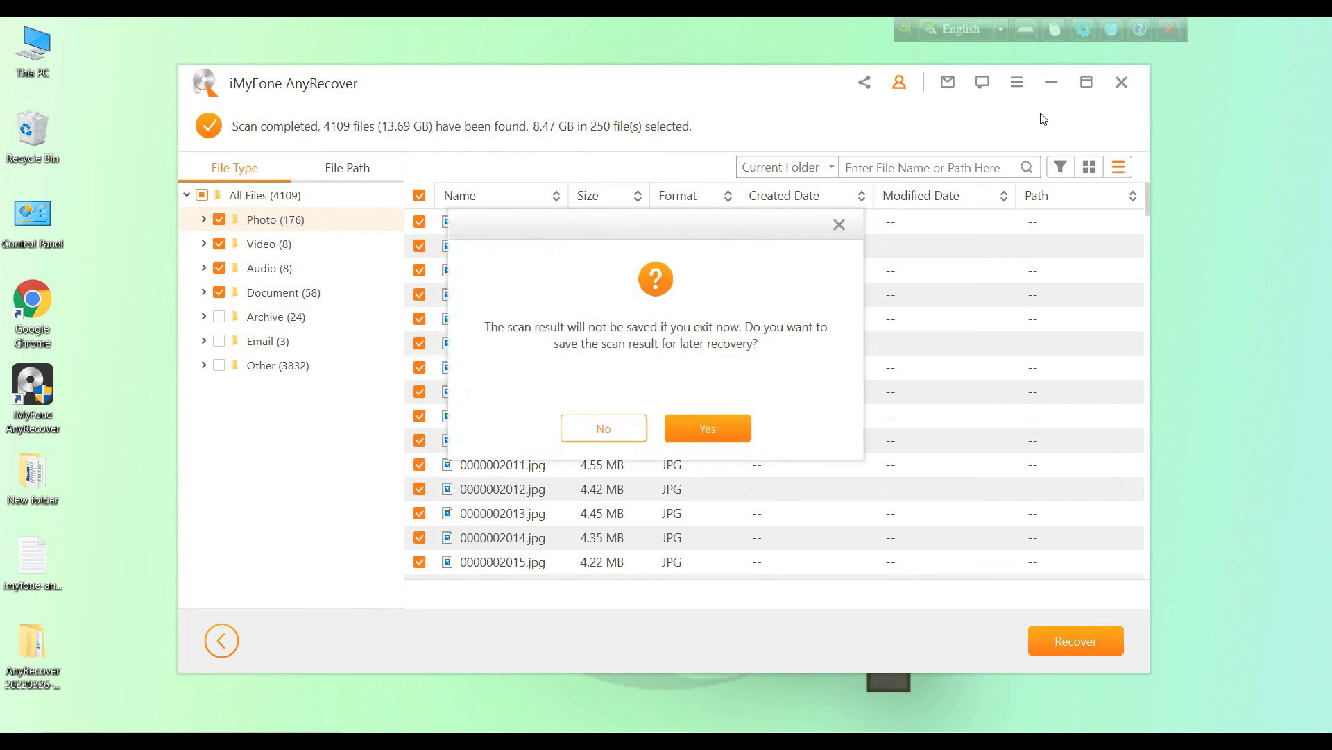
{"action": "left_click", "coordinate": [687, 430]}
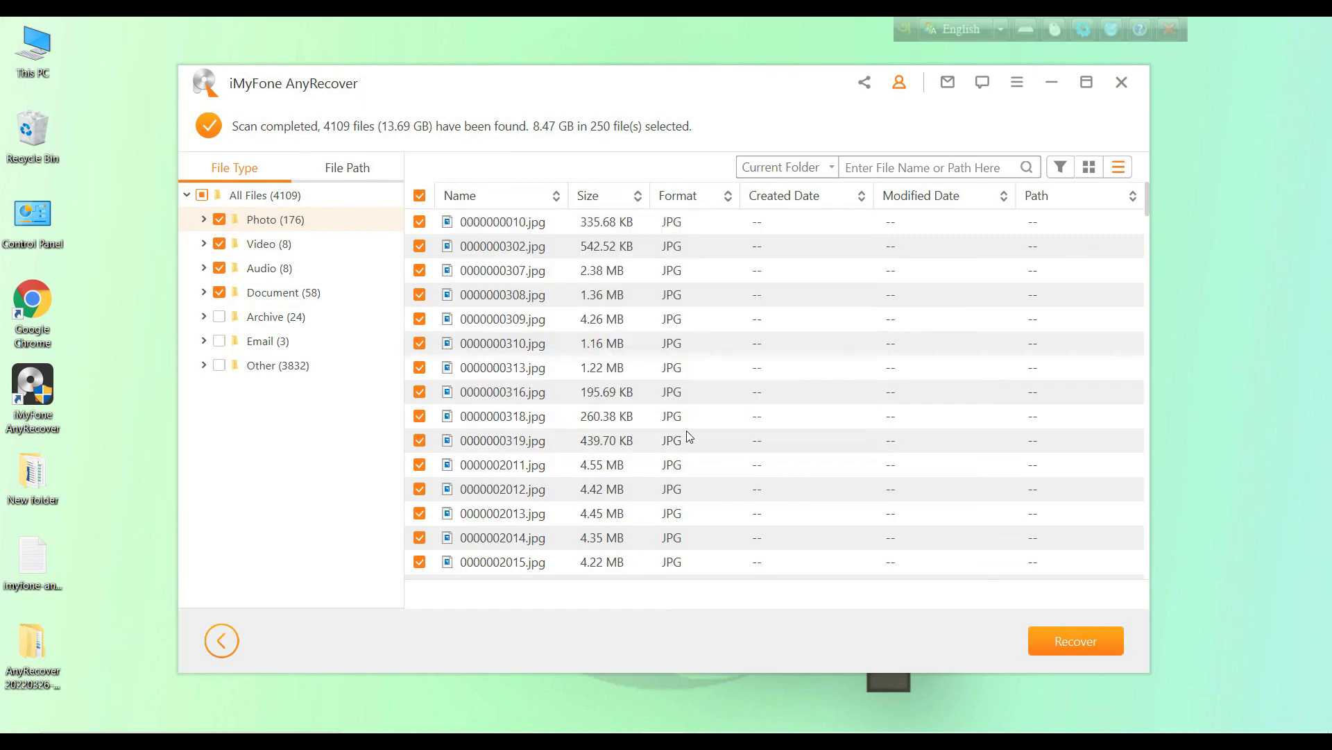
{"action": "left_click", "coordinate": [827, 507]}
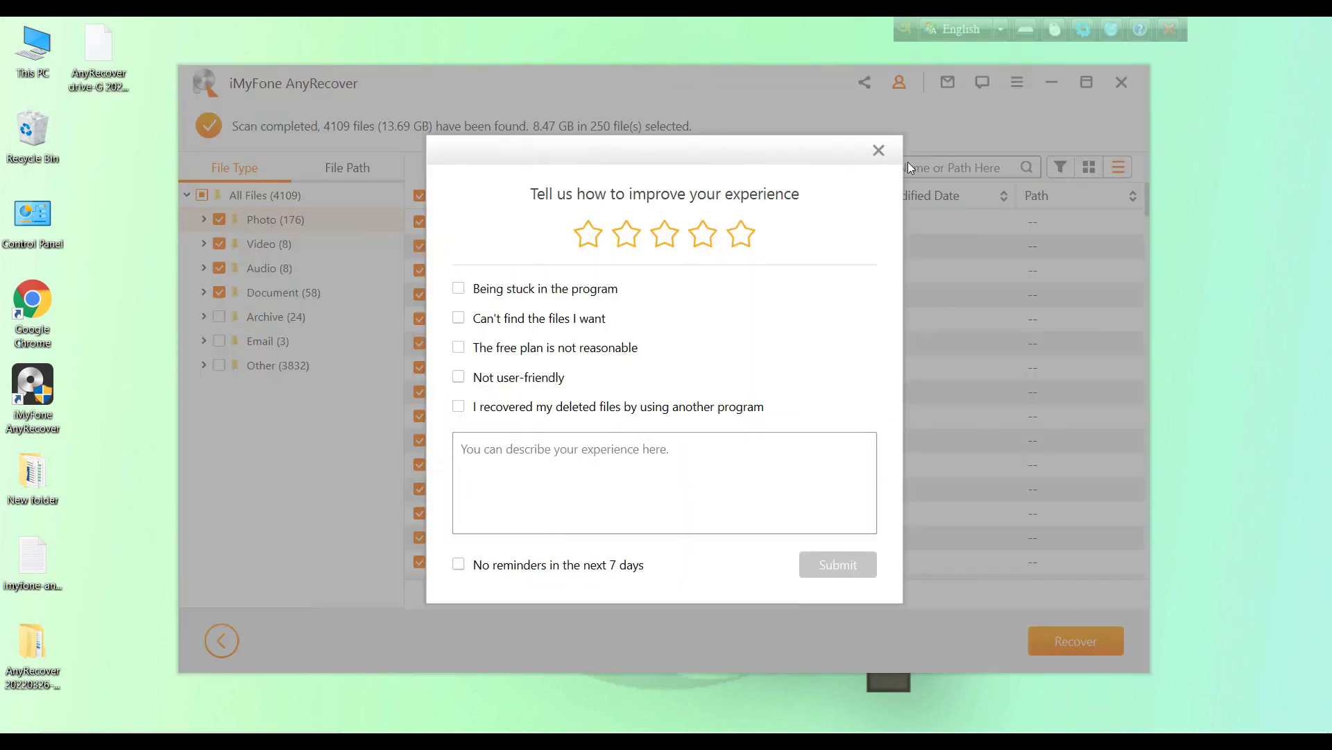
{"action": "left_click", "coordinate": [879, 150]}
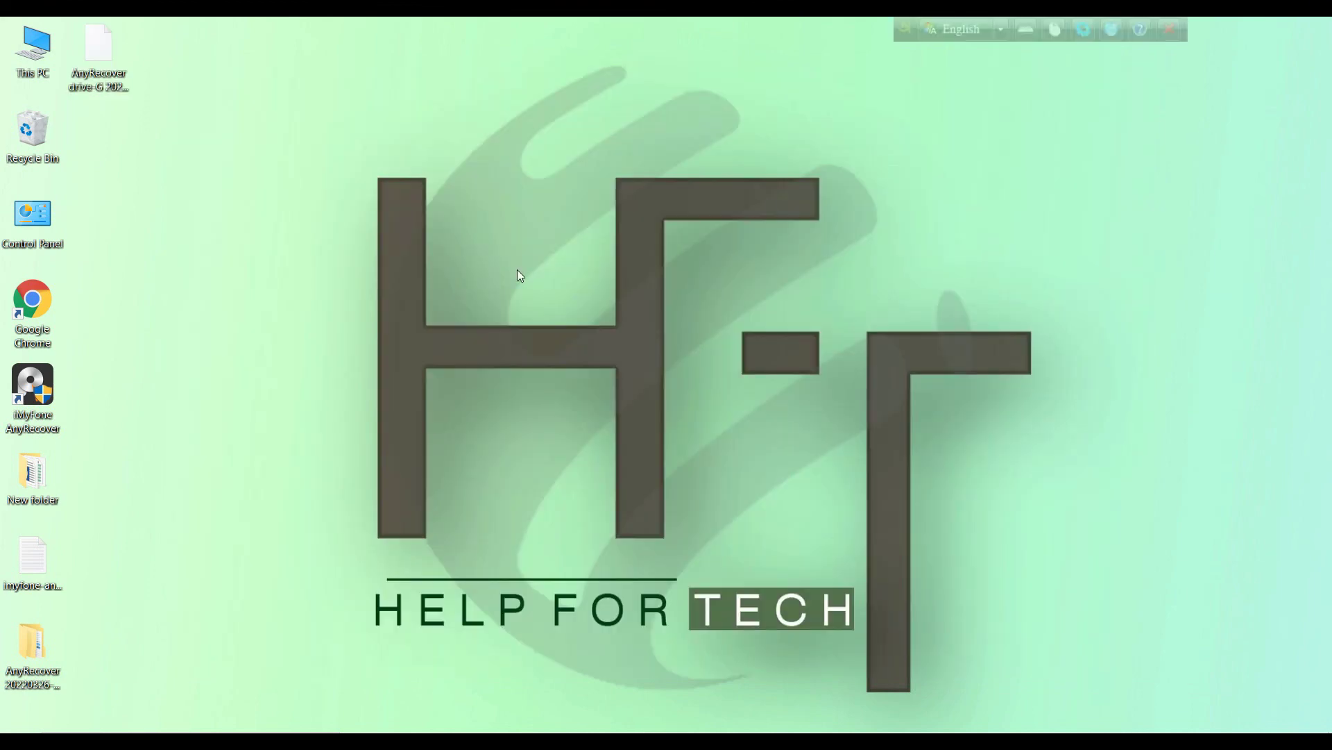